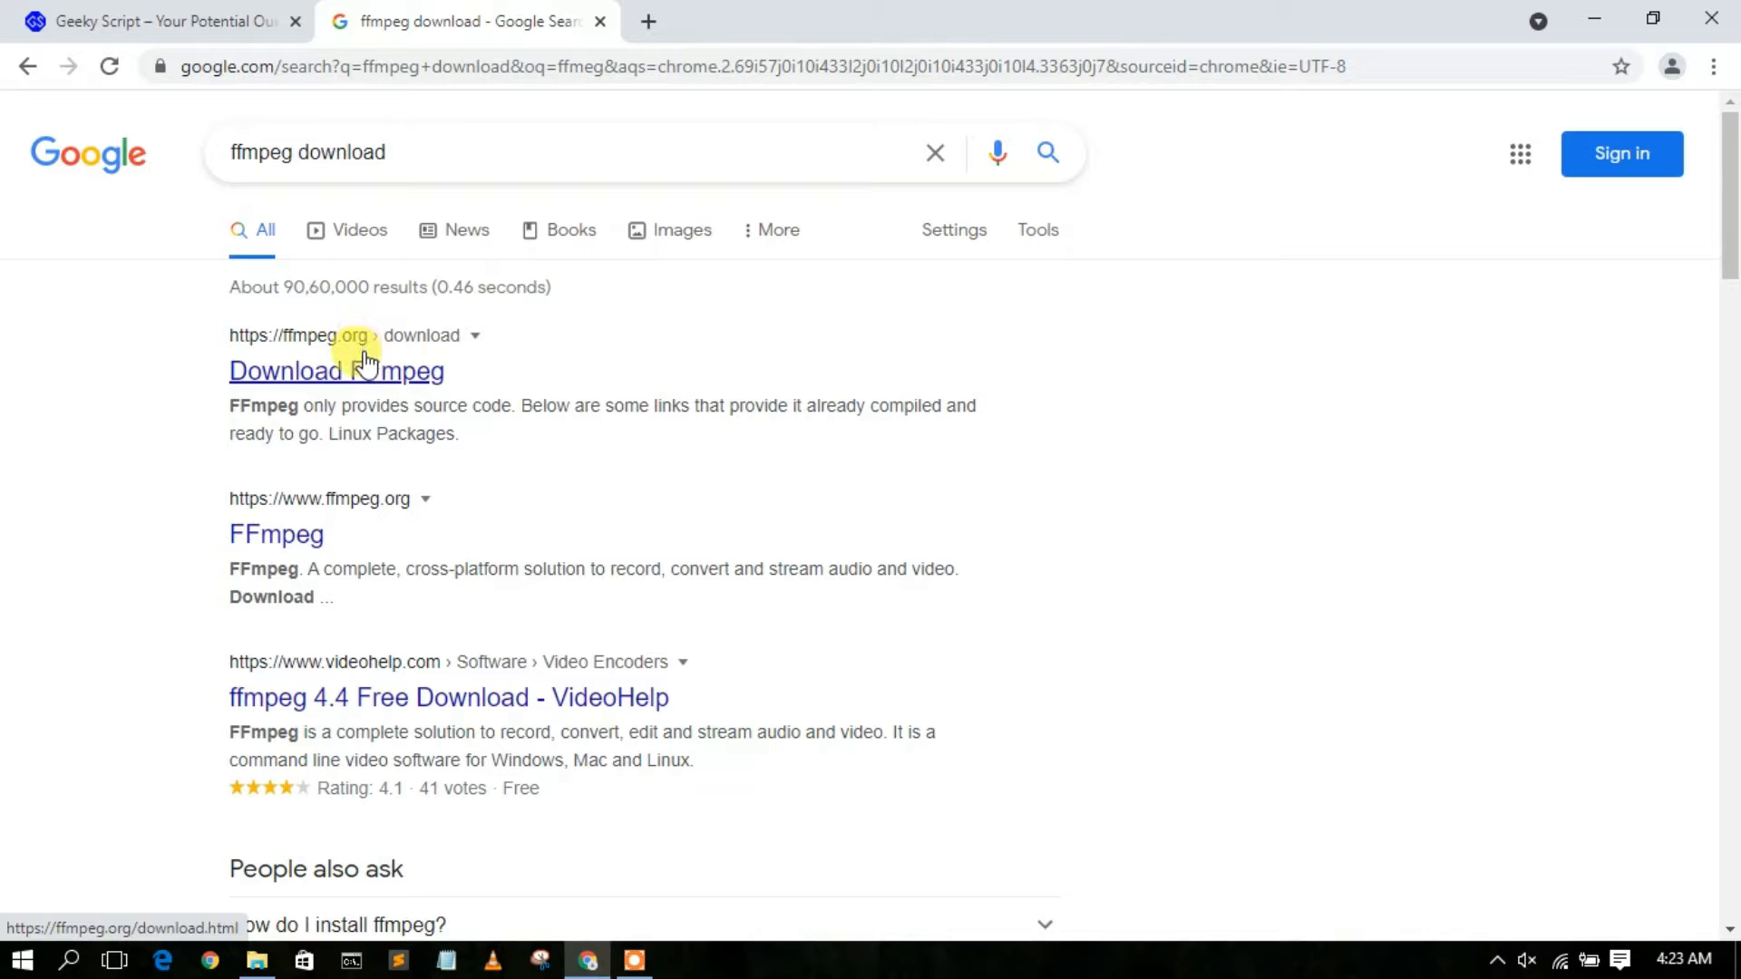
Open the FFmpeg download page from the search results and go to the Windows builds from gyan.dev.
click(362, 383)
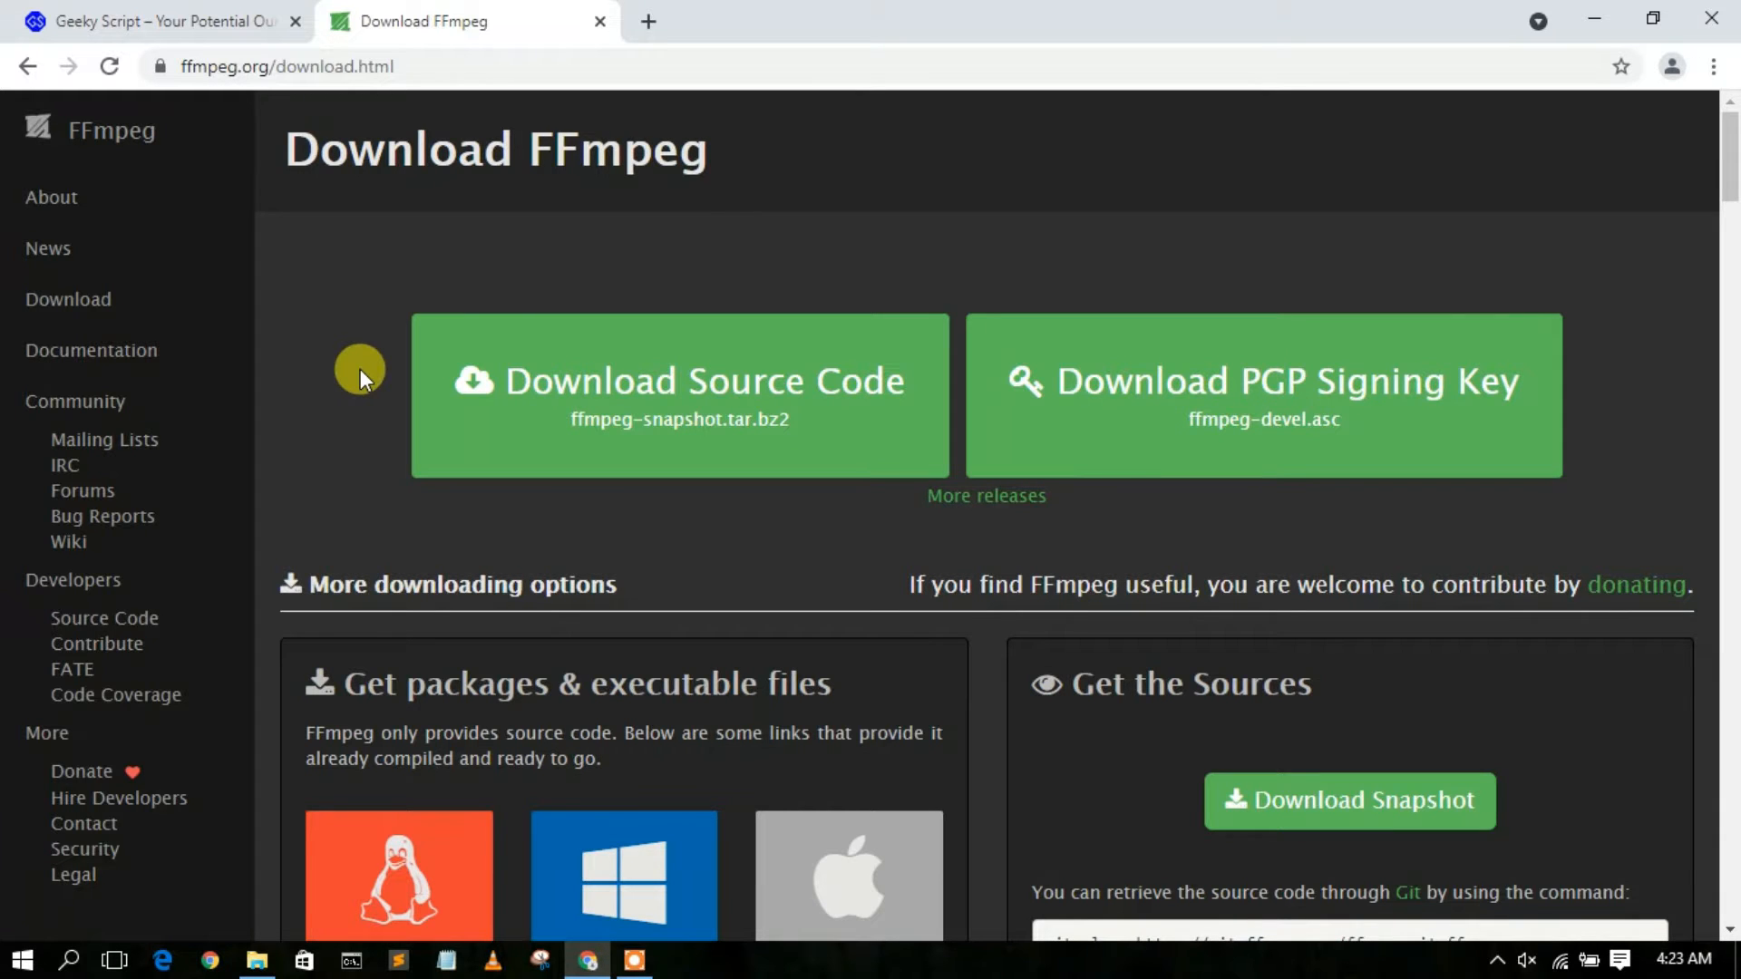
scroll(361, 368, down, 3)
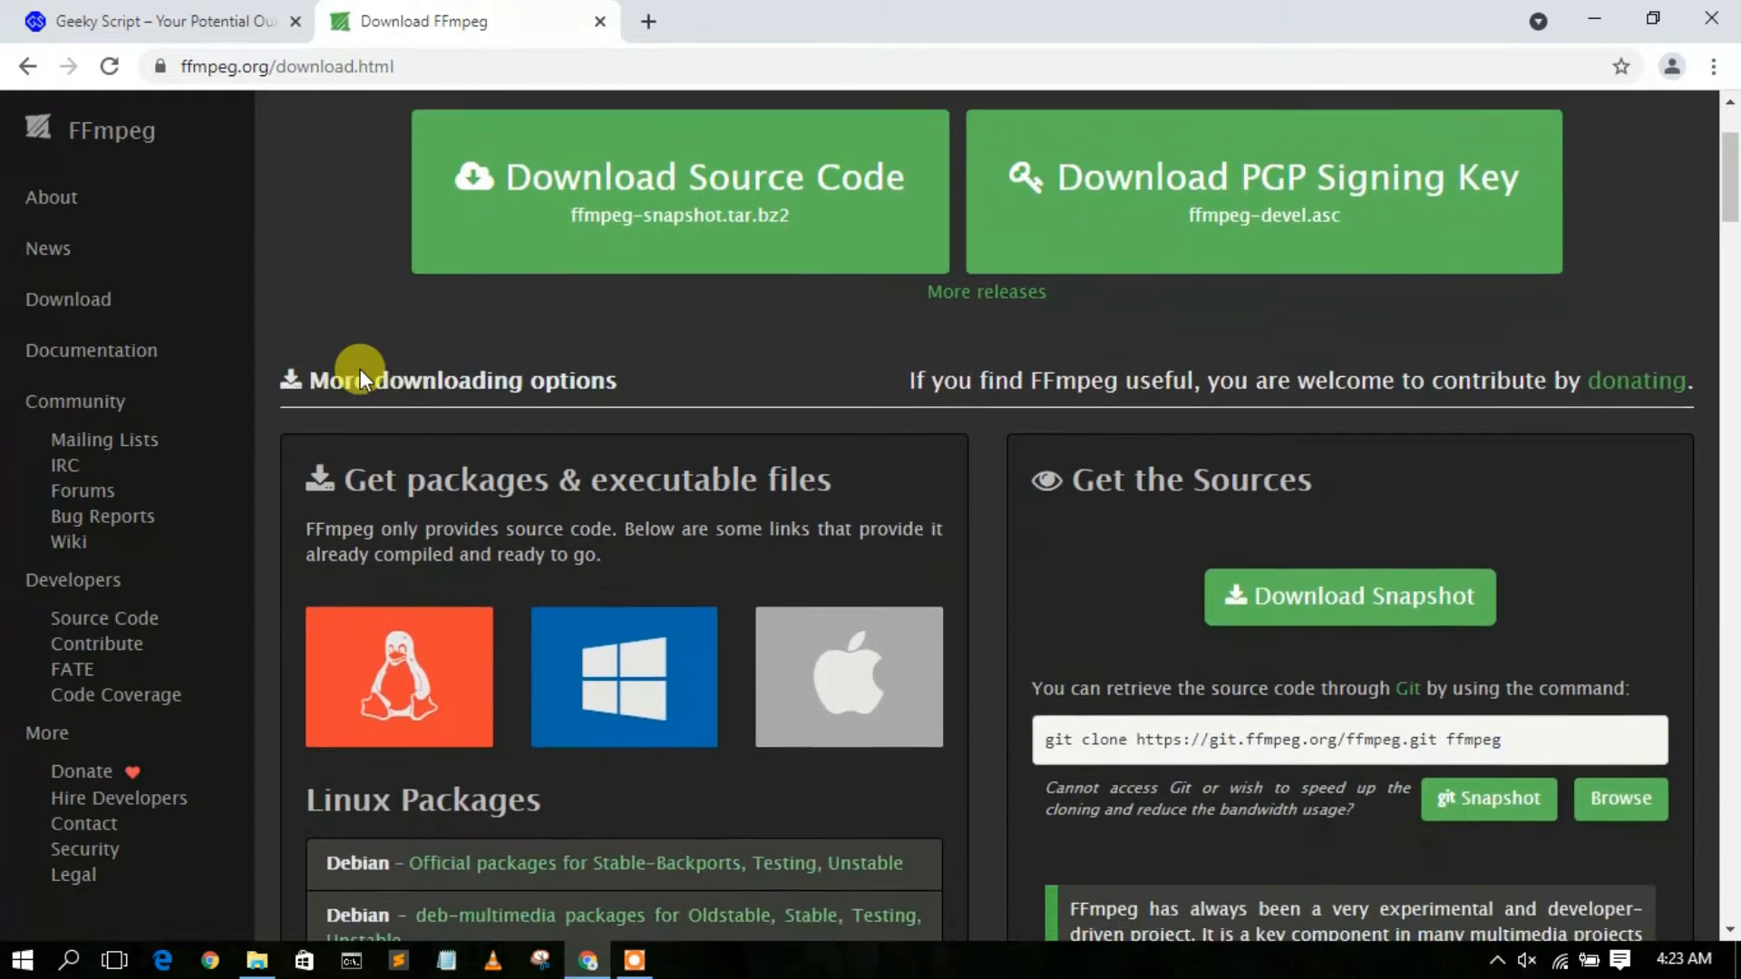
scroll(361, 368, down, 2)
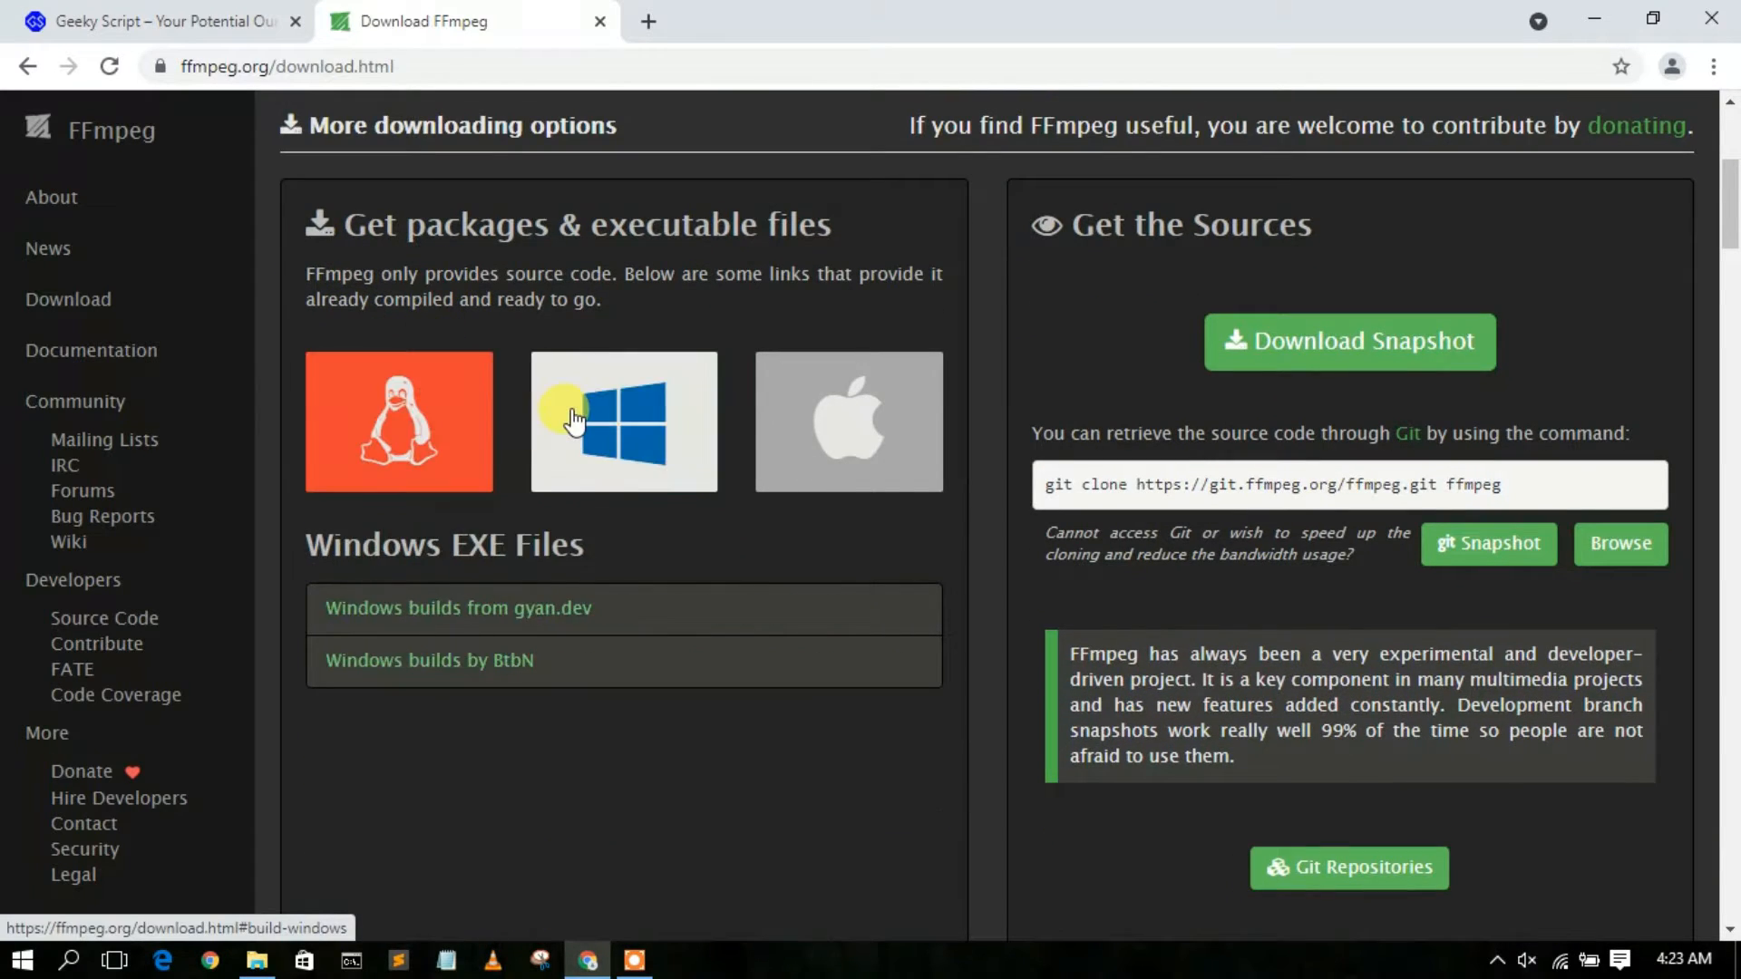
mouse_move(871, 429)
mouse_move(623, 405)
click(623, 405)
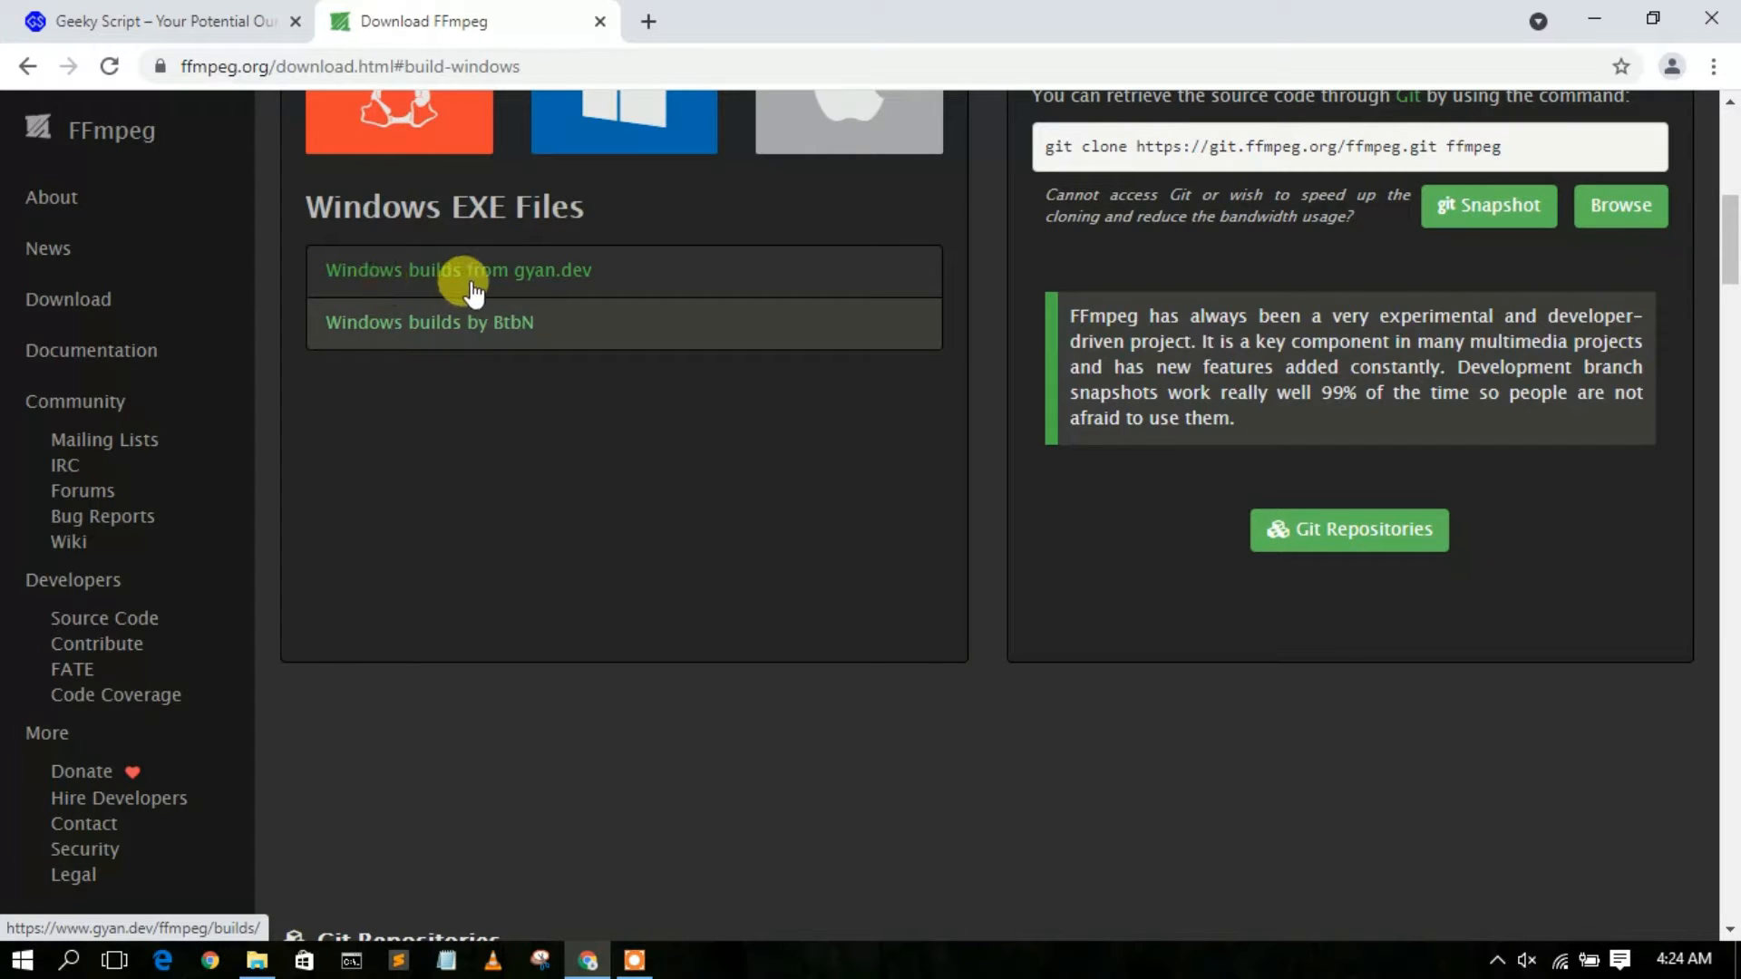
click(531, 283)
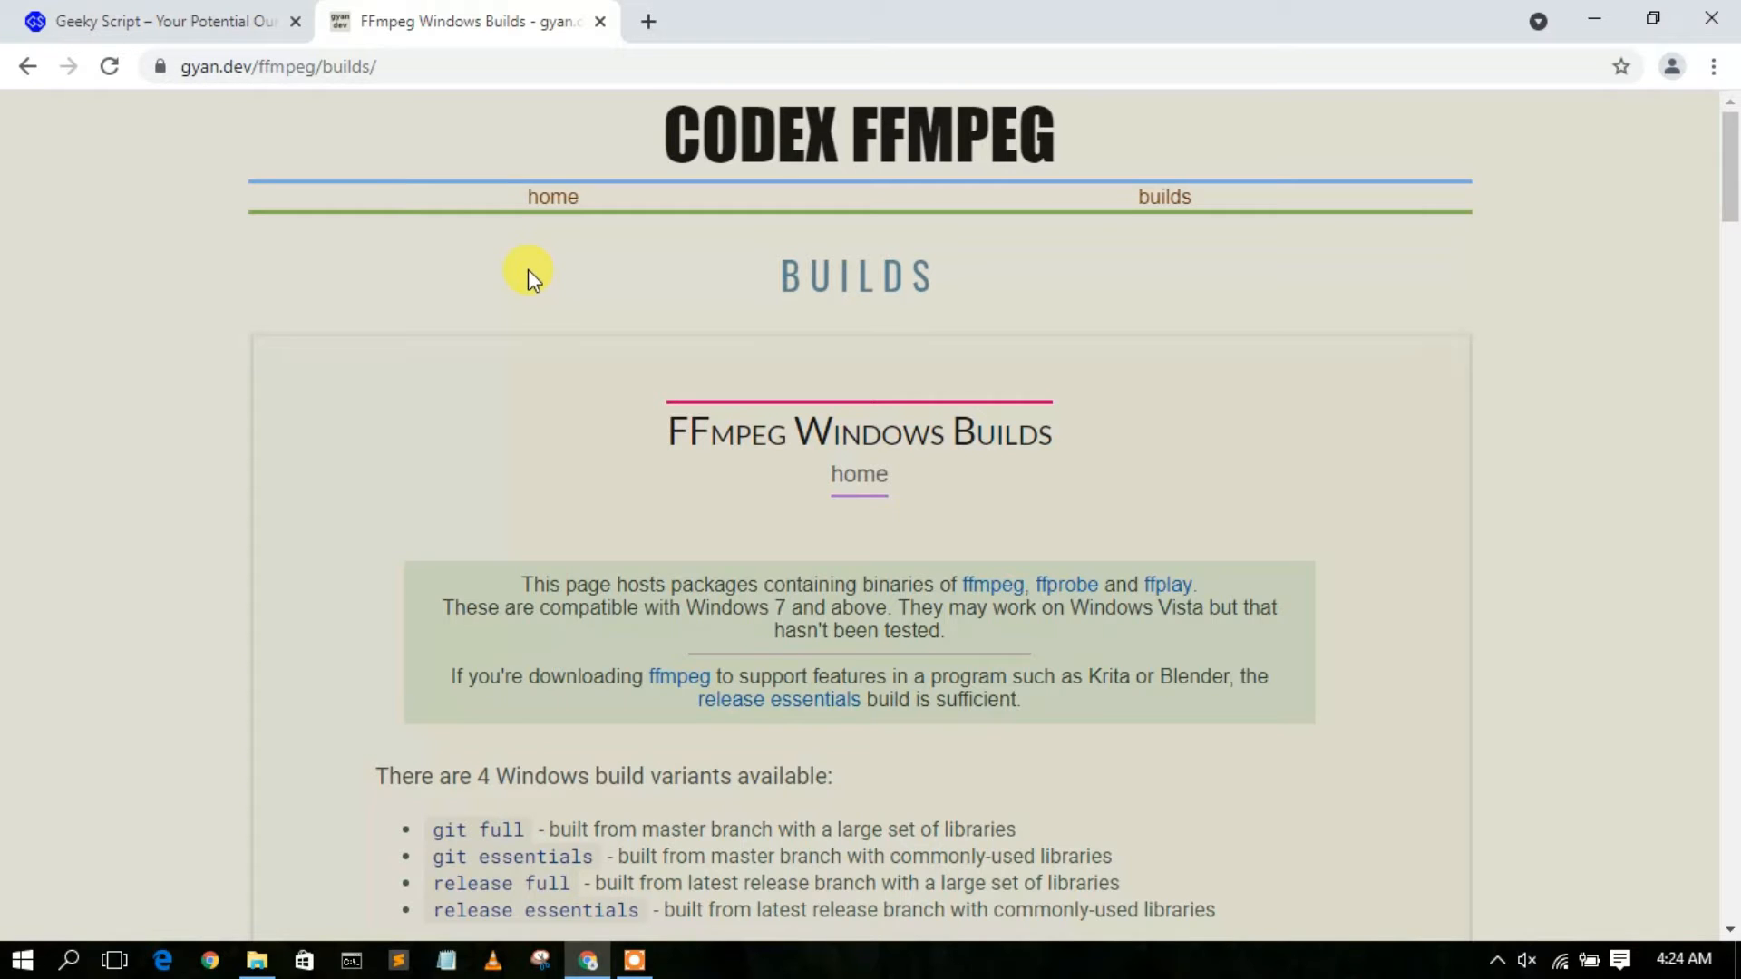
Start downloading the ffmpeg-git-full.7z archive from the git builds section.
scroll(527, 269, down, 3)
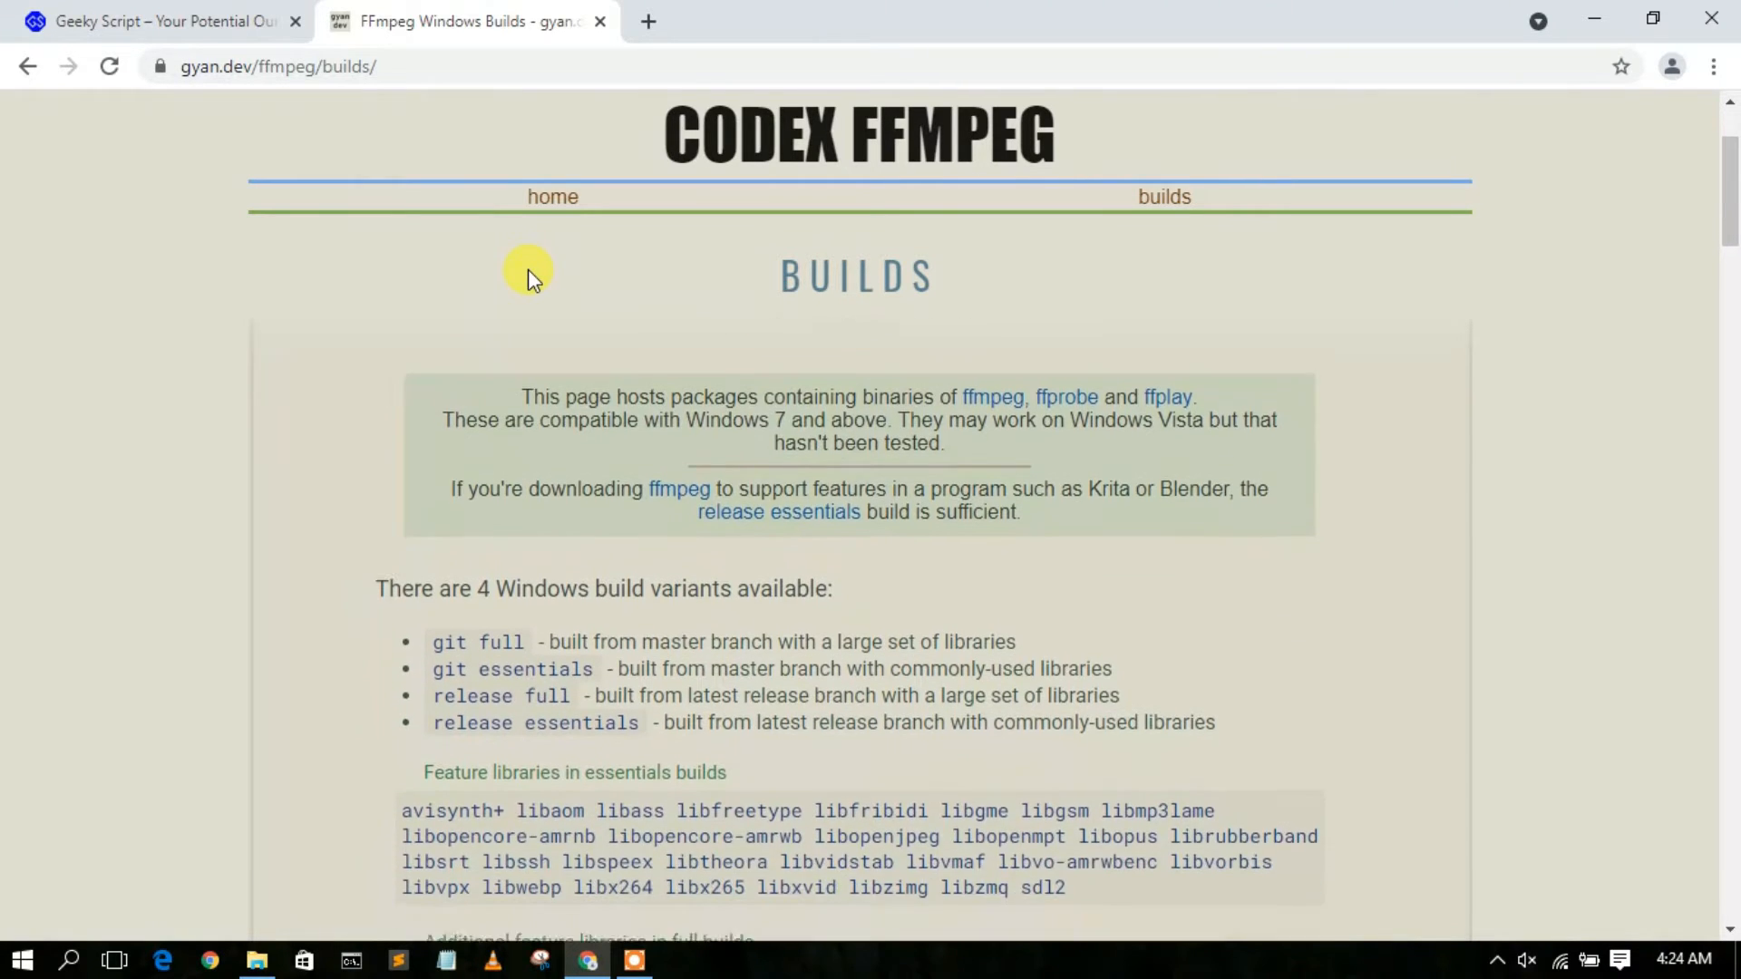
scroll(527, 269, down, 4)
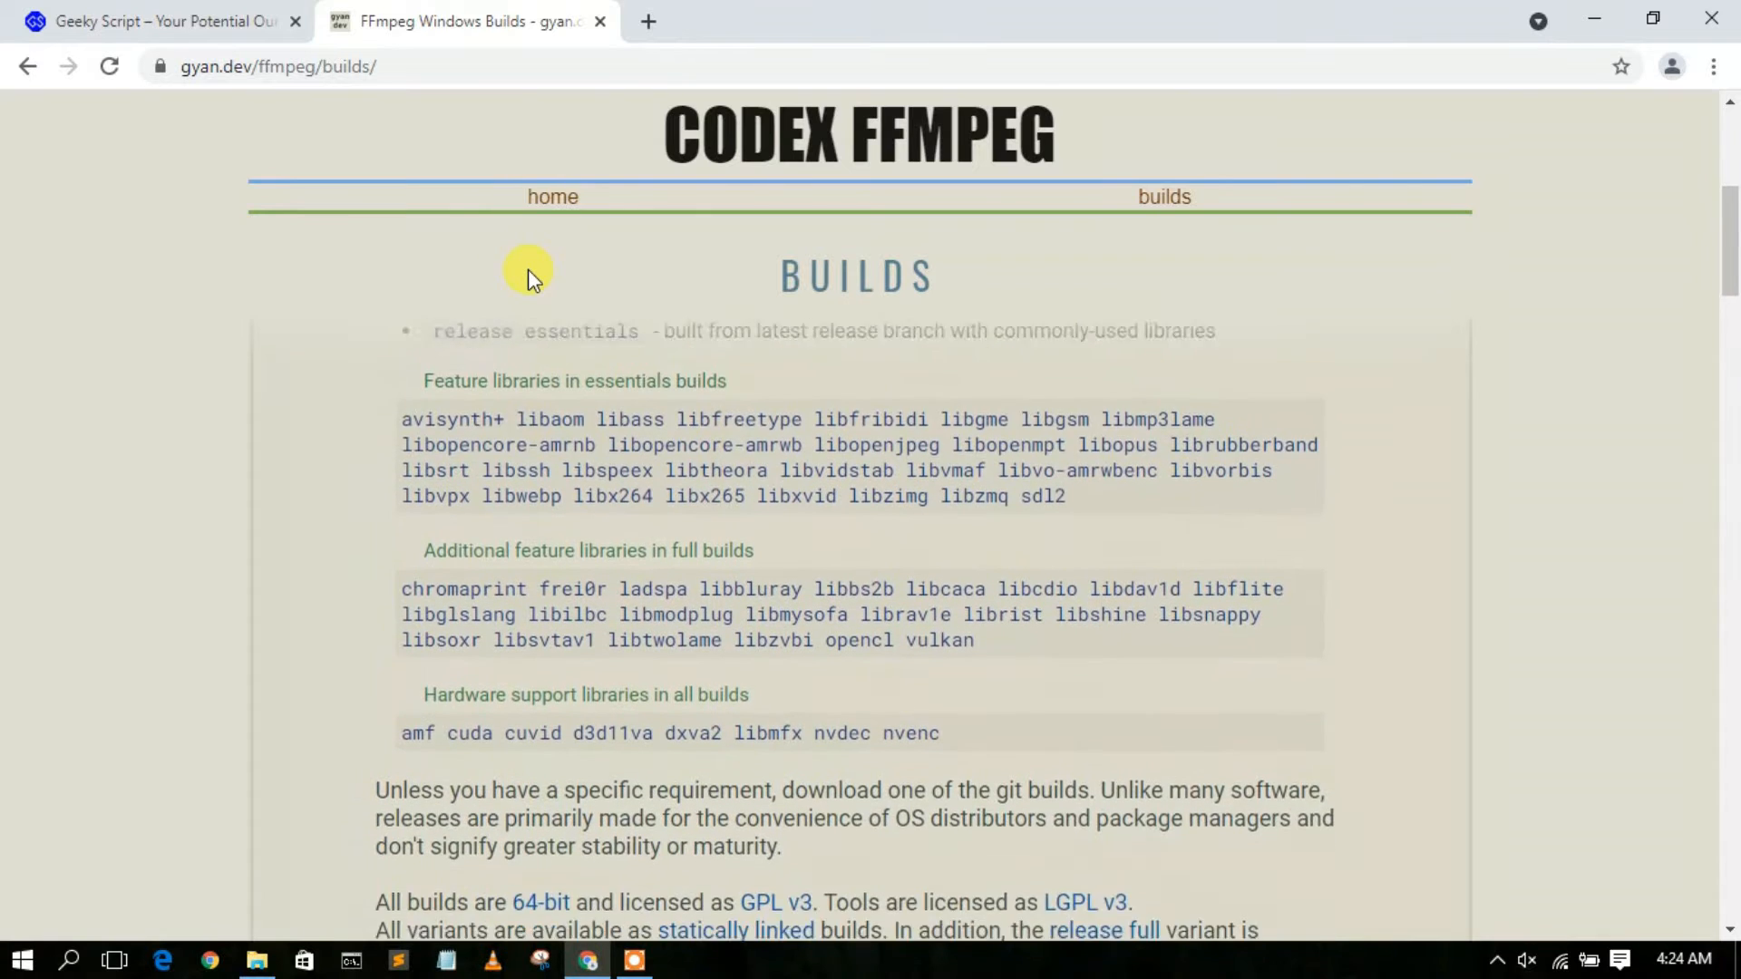
scroll(528, 270, down, 5)
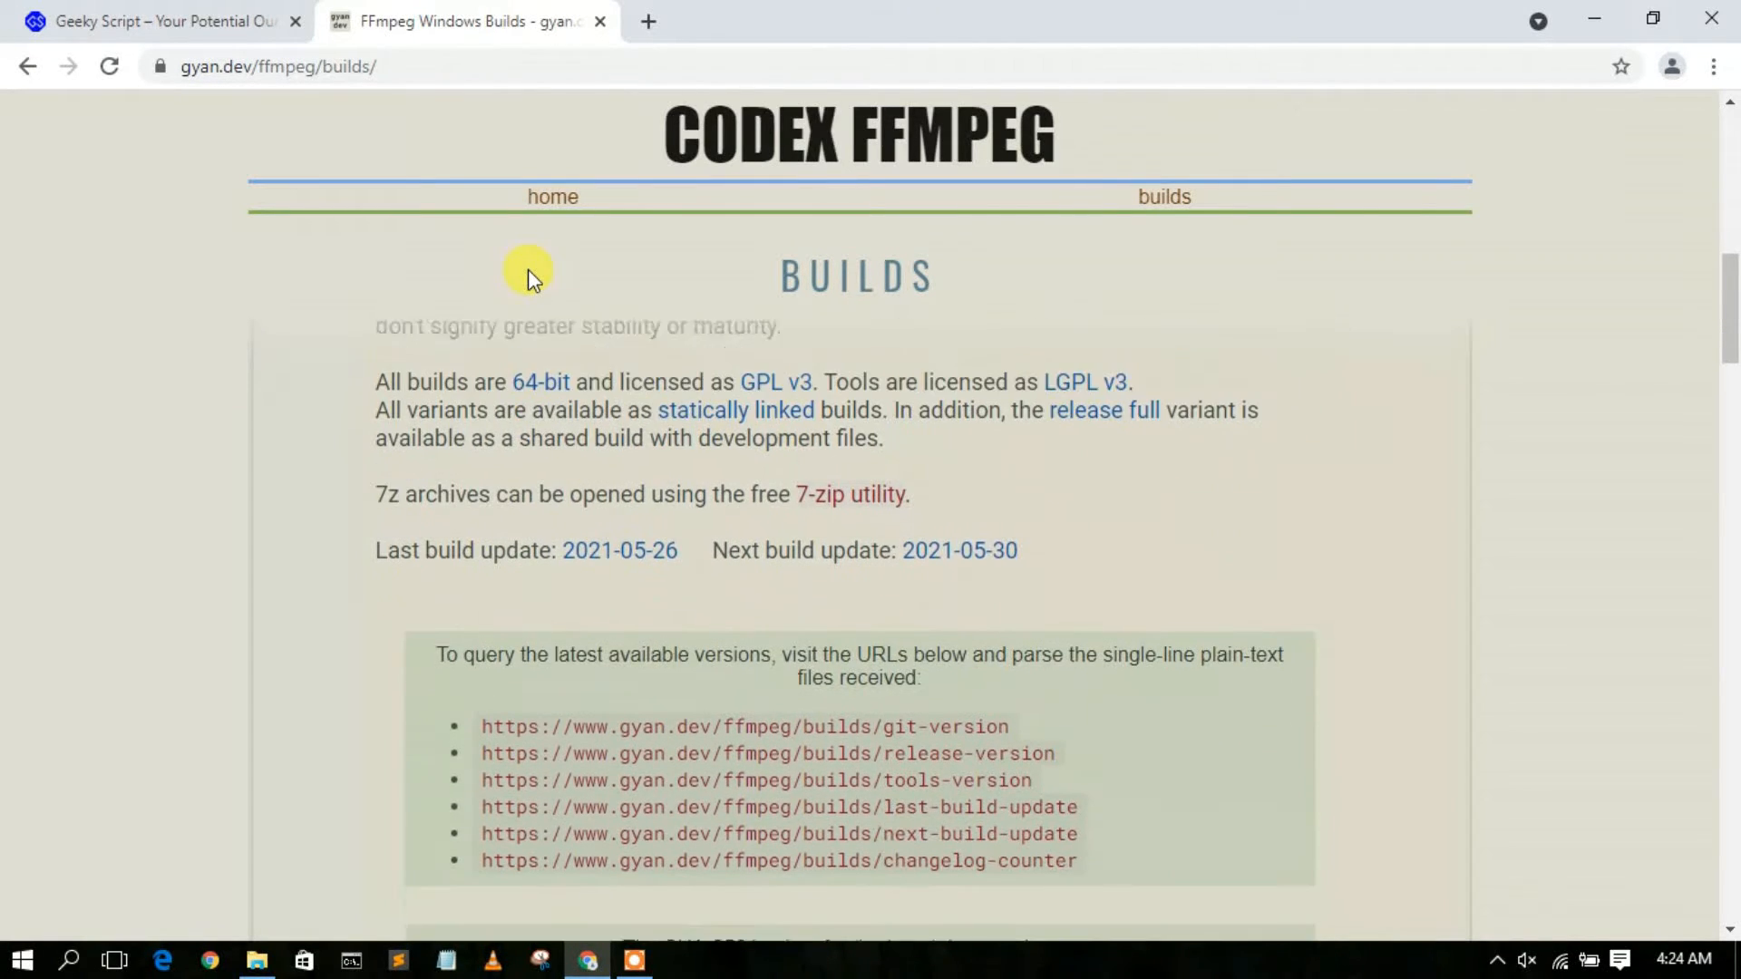
scroll(528, 269, down, 8)
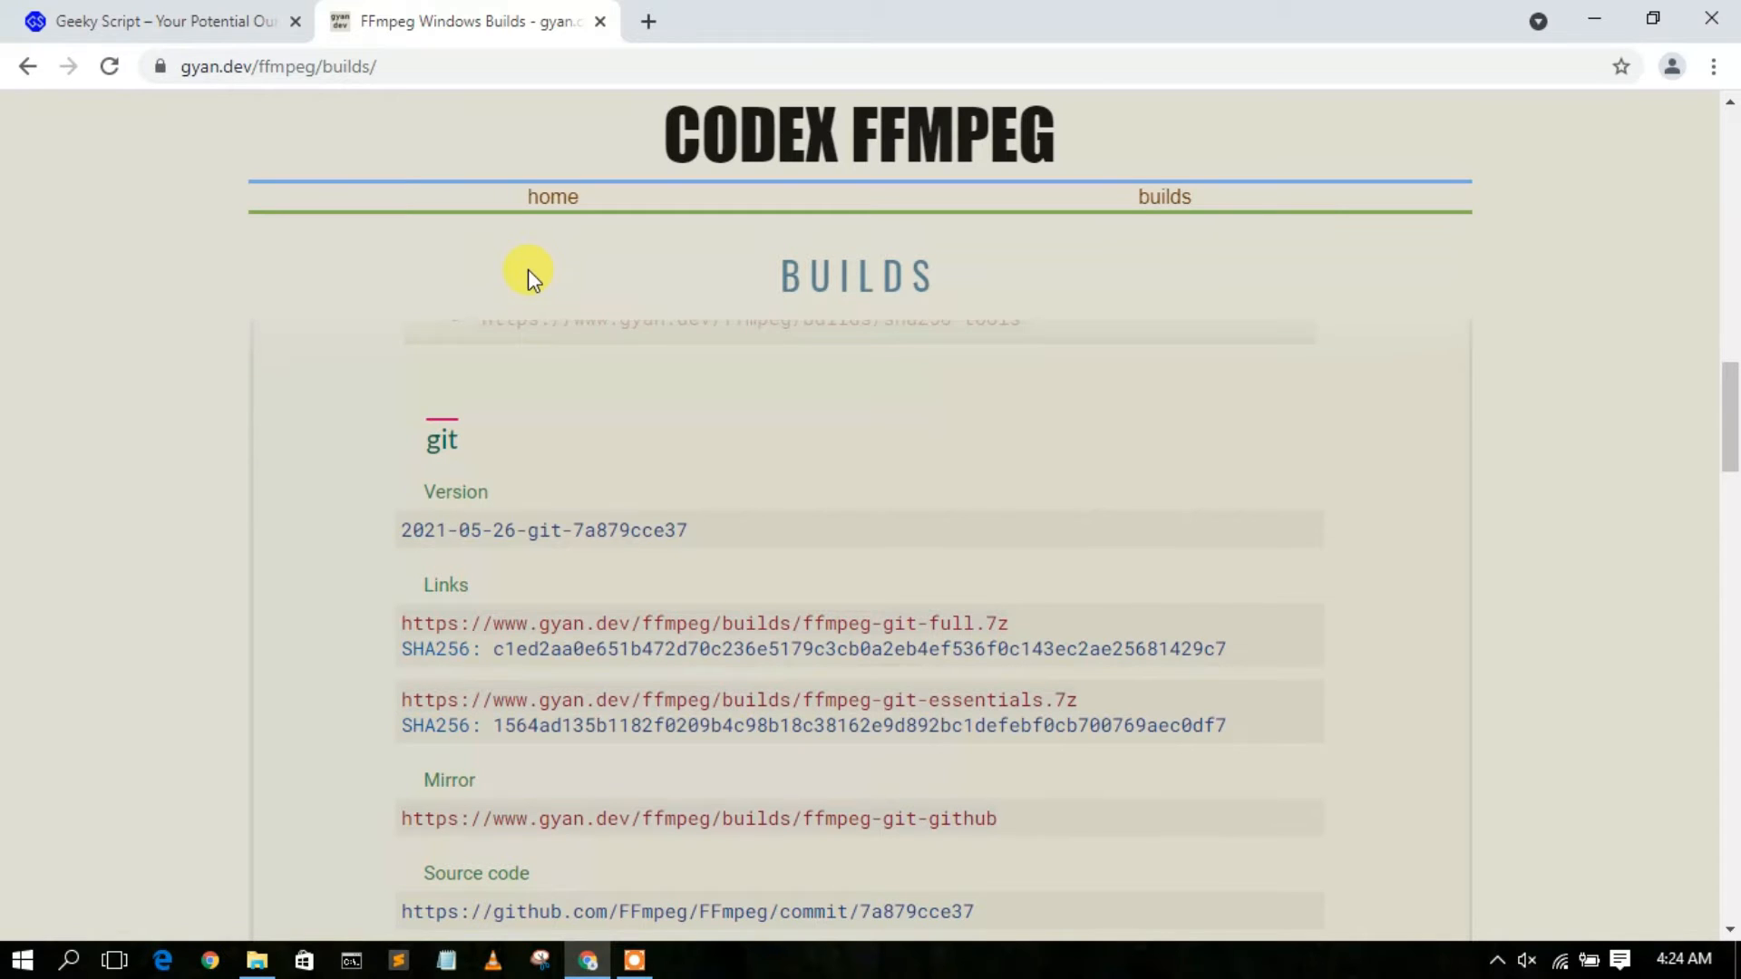
scroll(527, 269, down, 1)
double_click(444, 384)
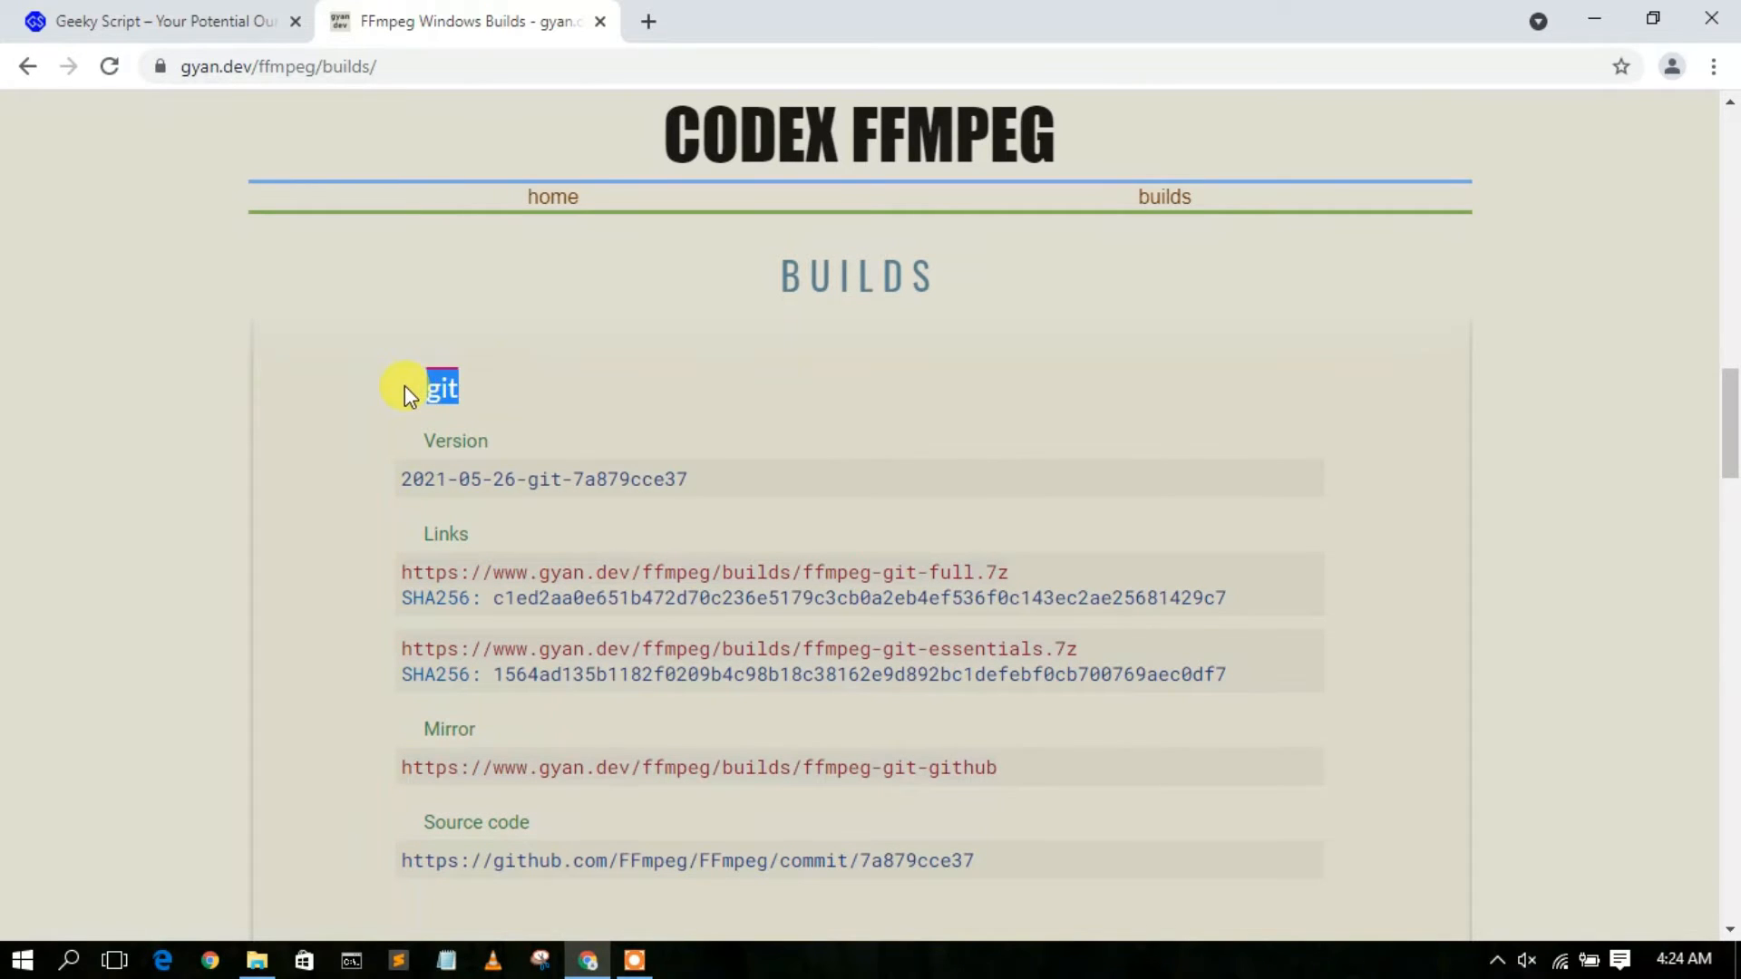
scroll(648, 393, down, 1)
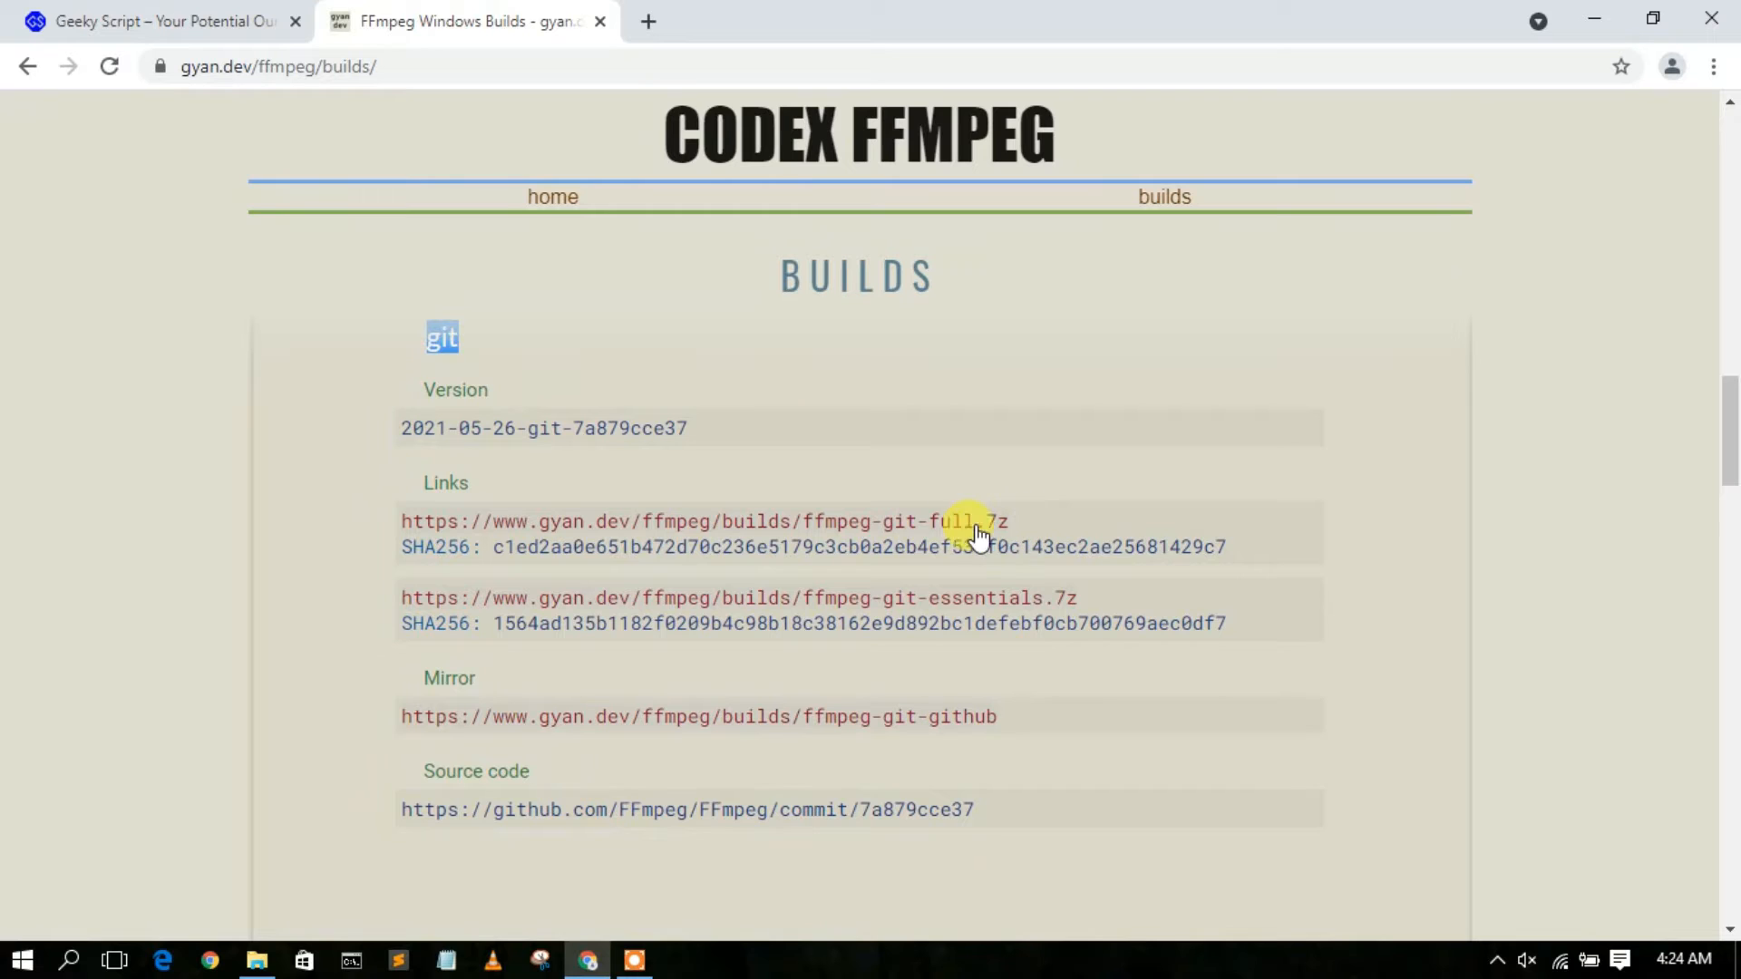
click(910, 532)
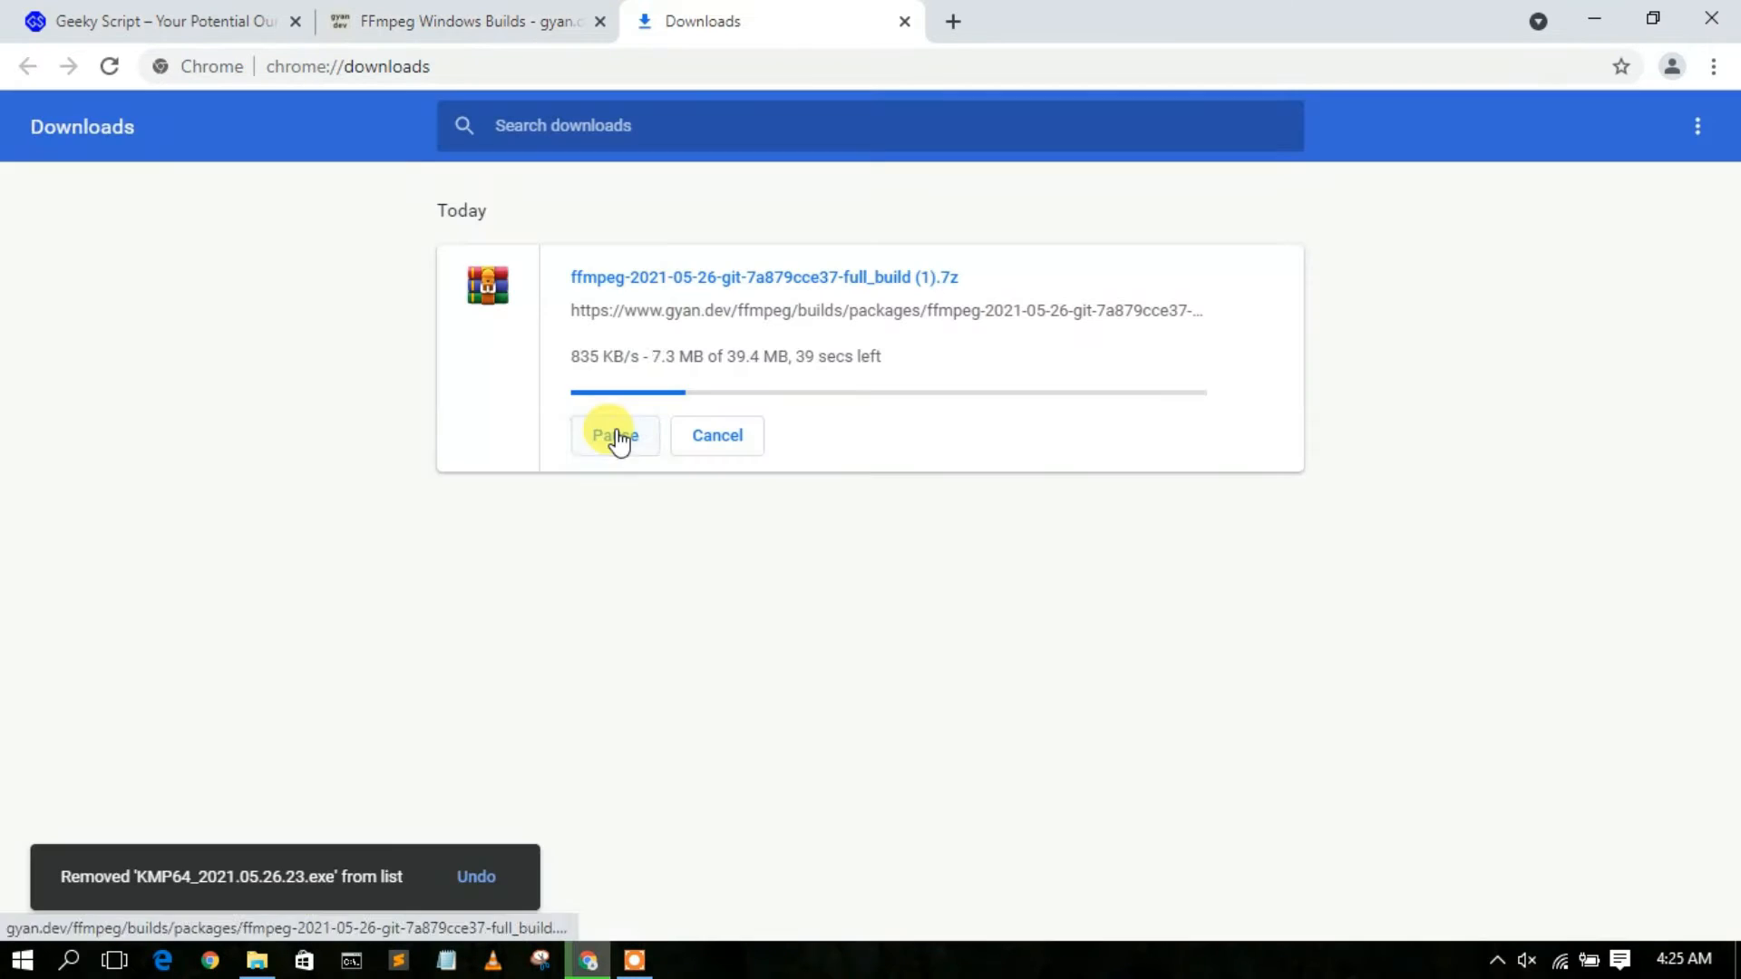
Pause and cancel the running ffmpeg full build download, and remove its entry from the downloads list.
click(610, 435)
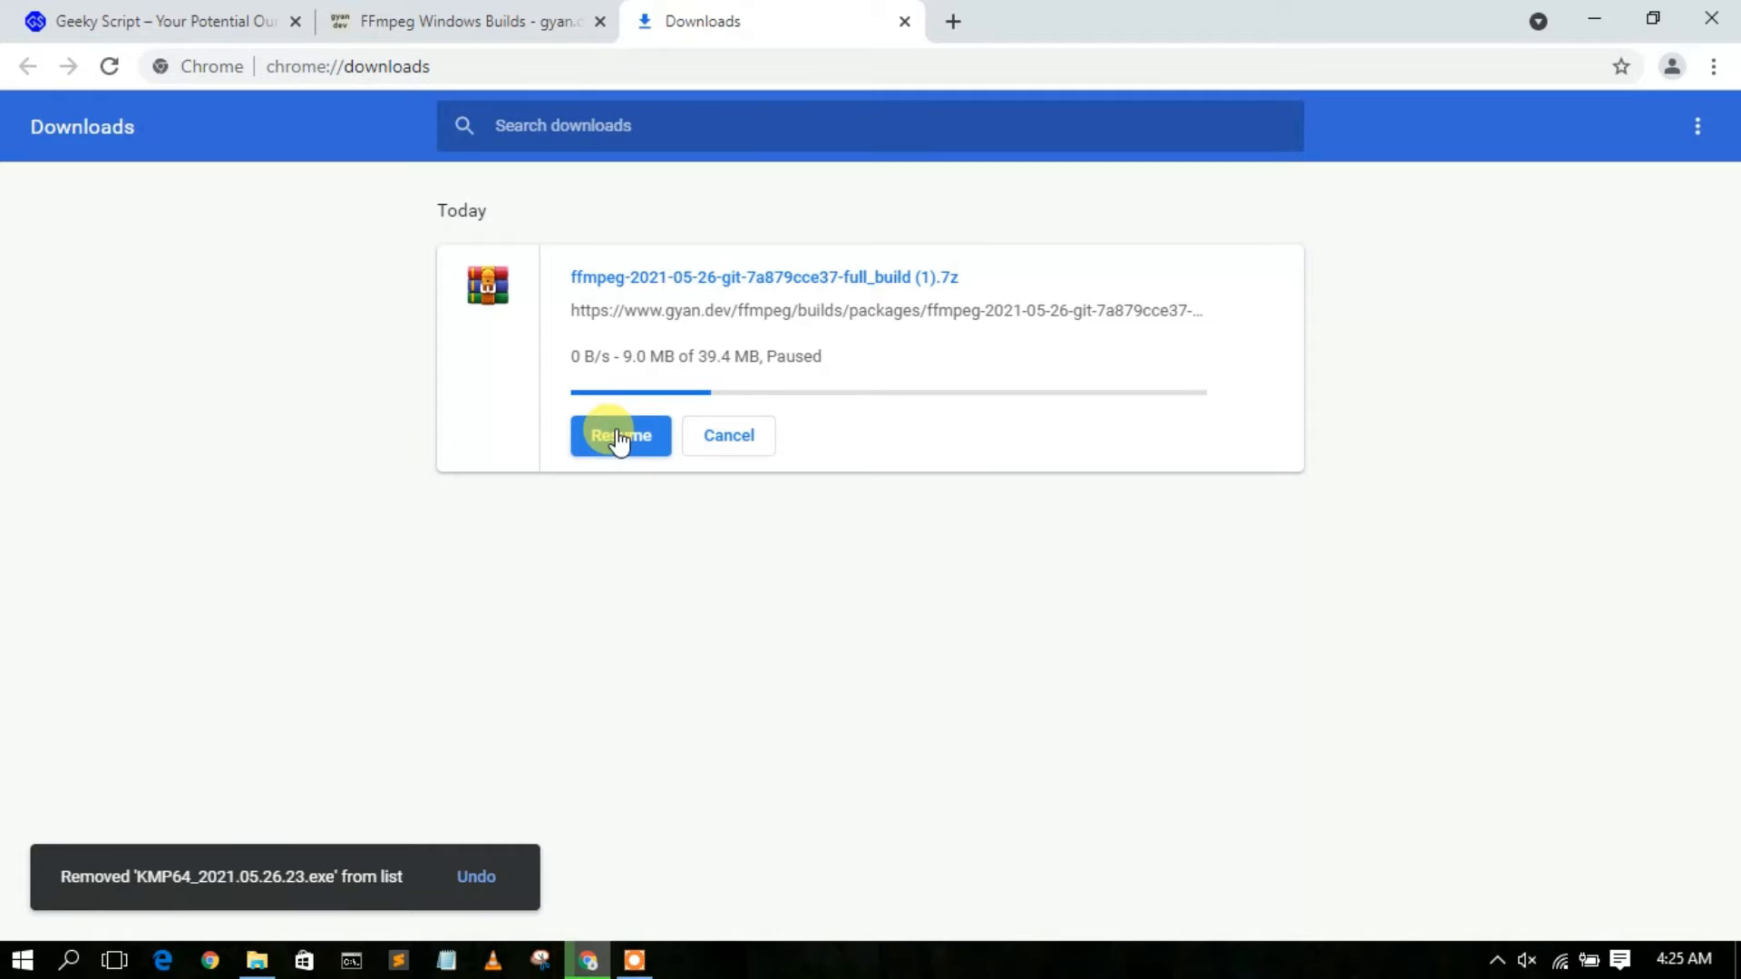
click(745, 435)
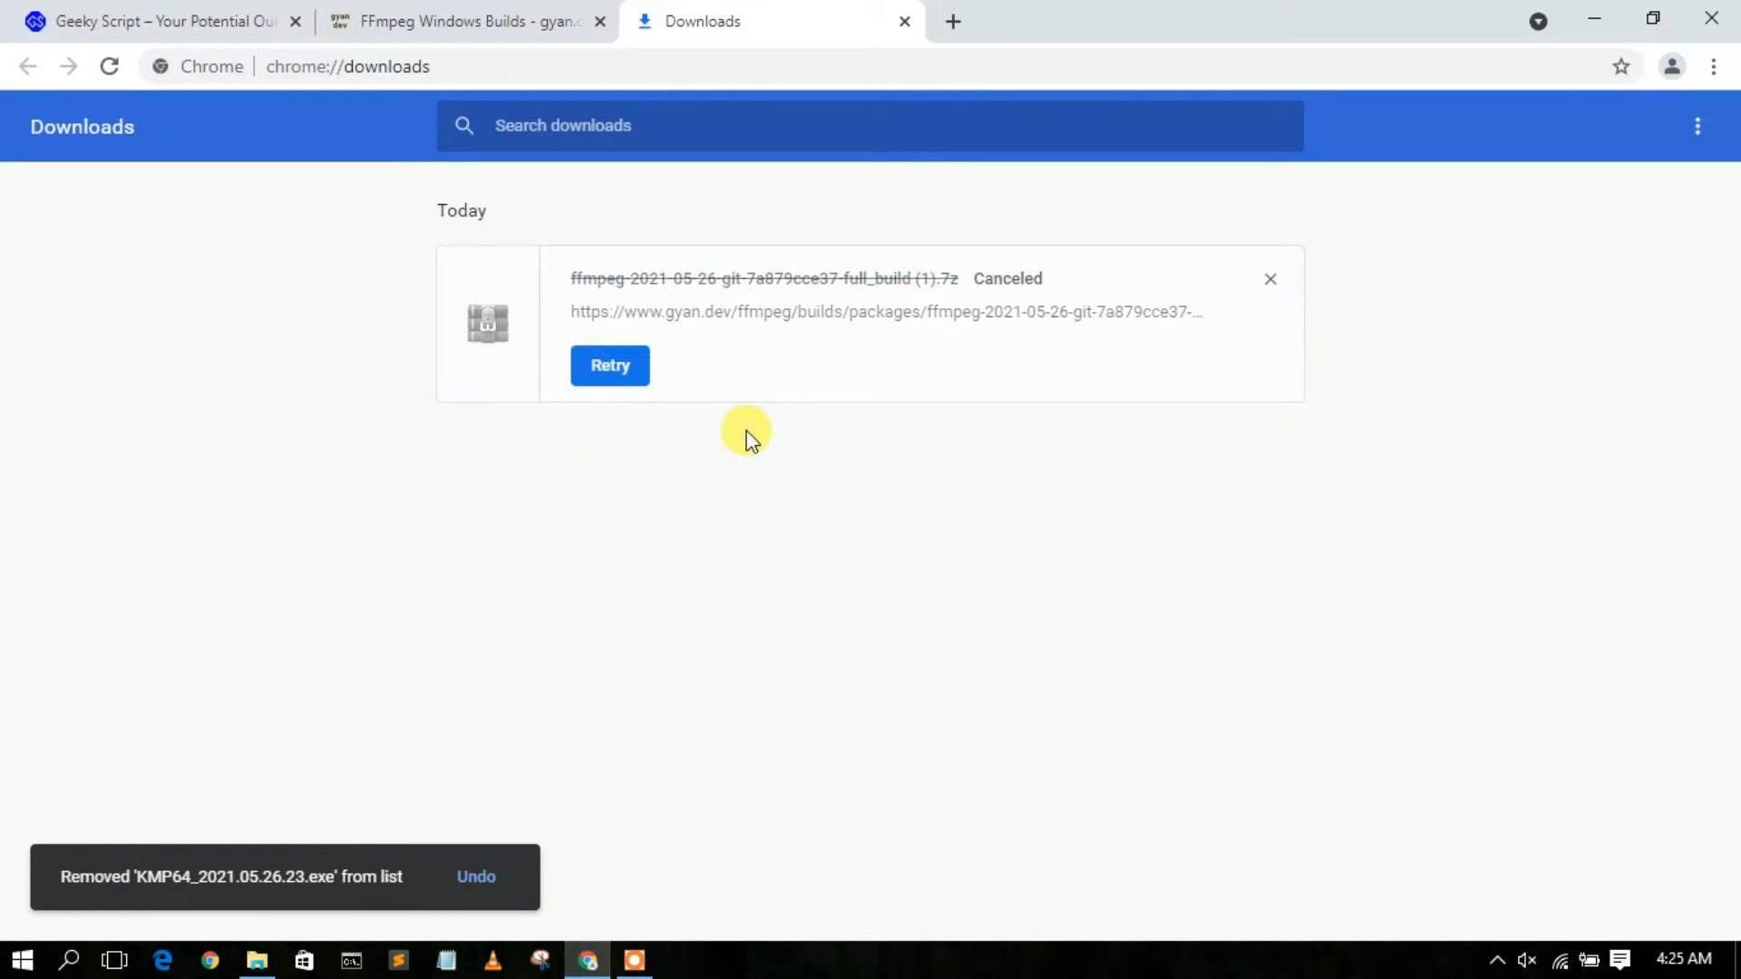
click(1269, 283)
Switch to File Explorer and extract the ffmpeg full_build archive in the Software folder into a folder named after the archive.
click(1593, 11)
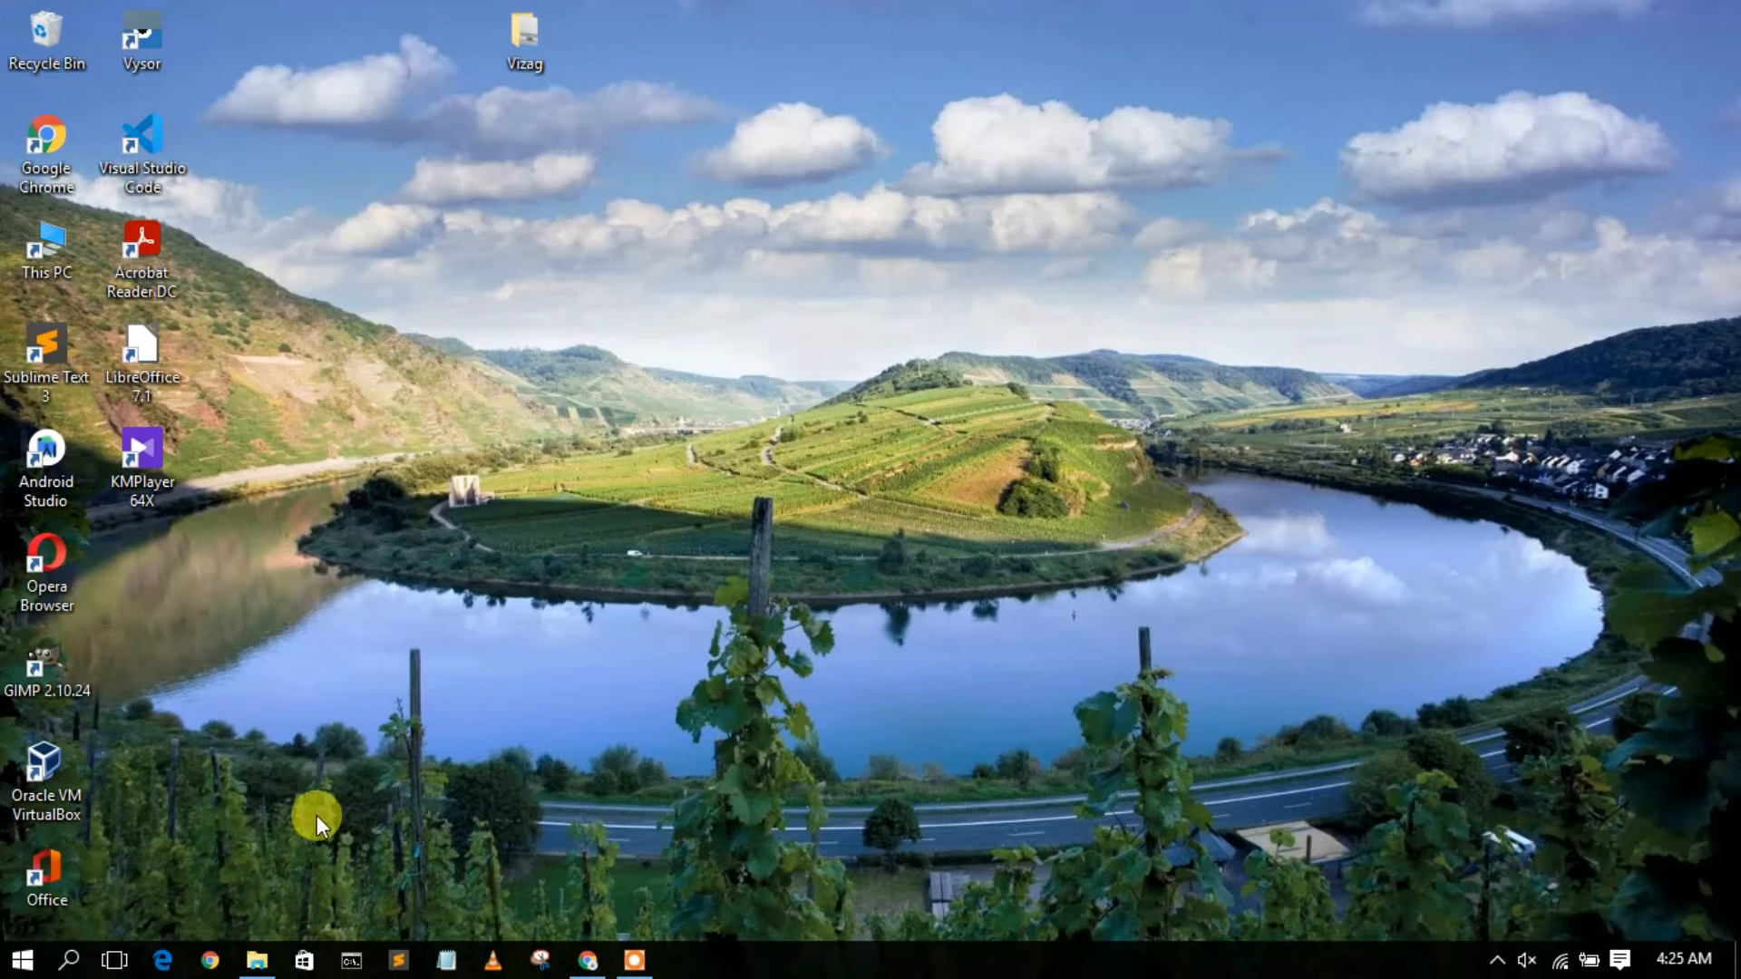
click(256, 959)
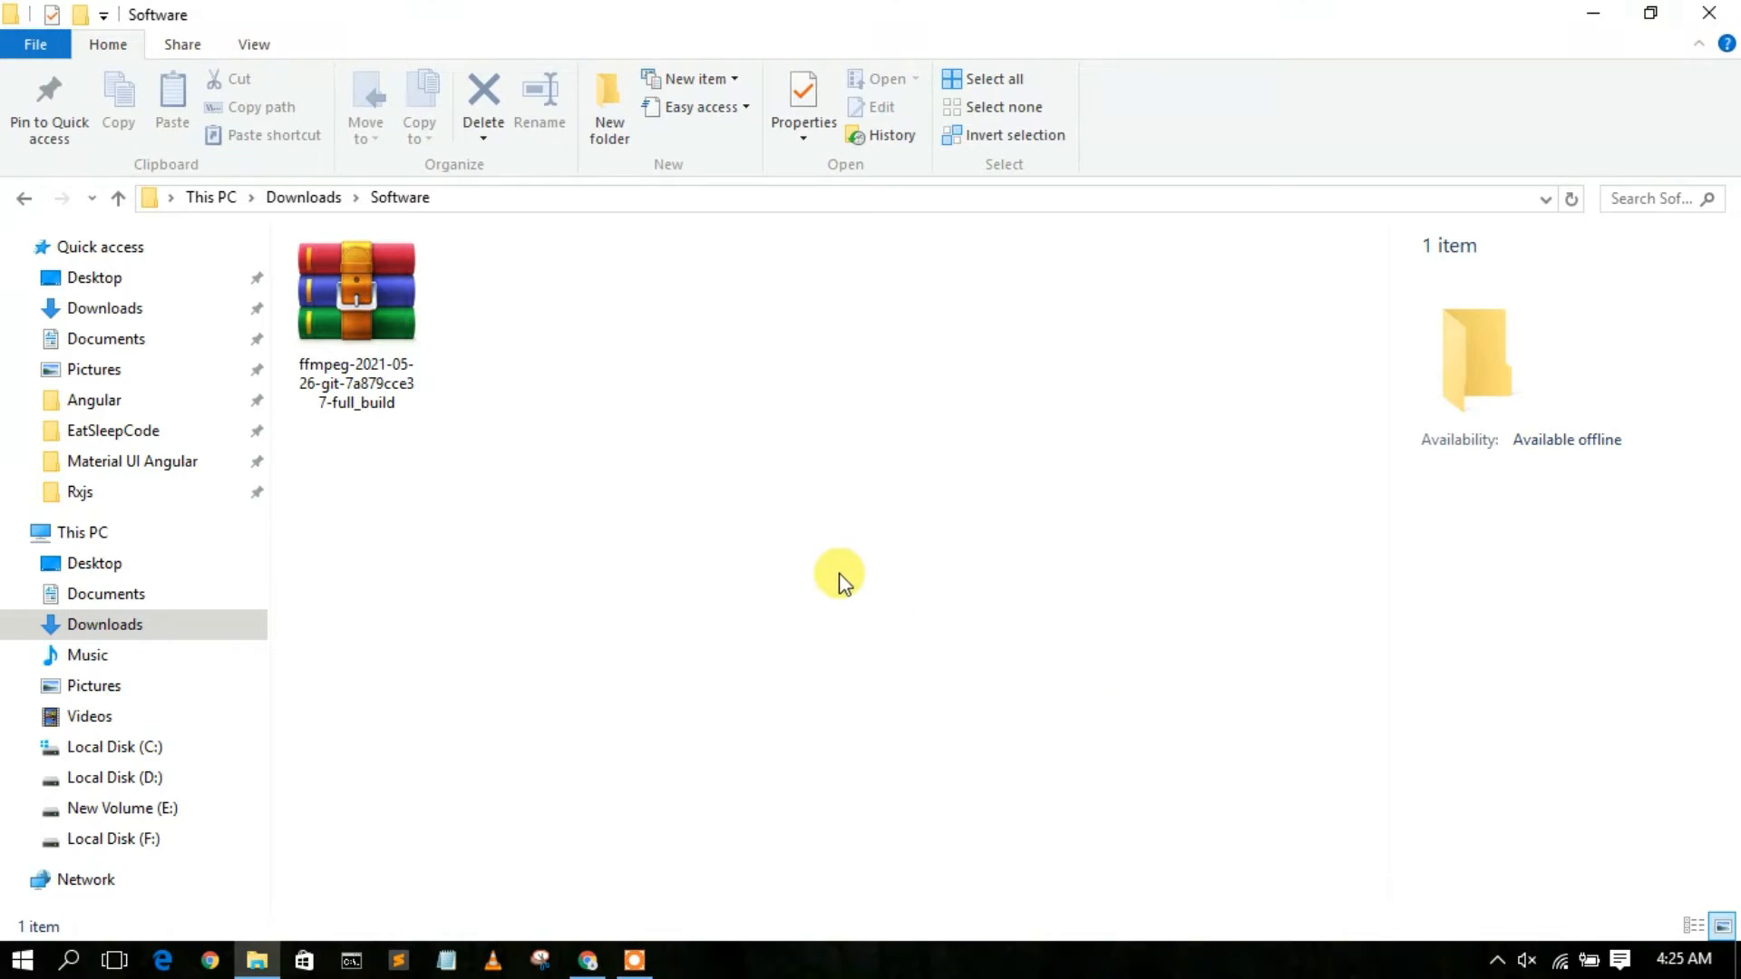
click(377, 292)
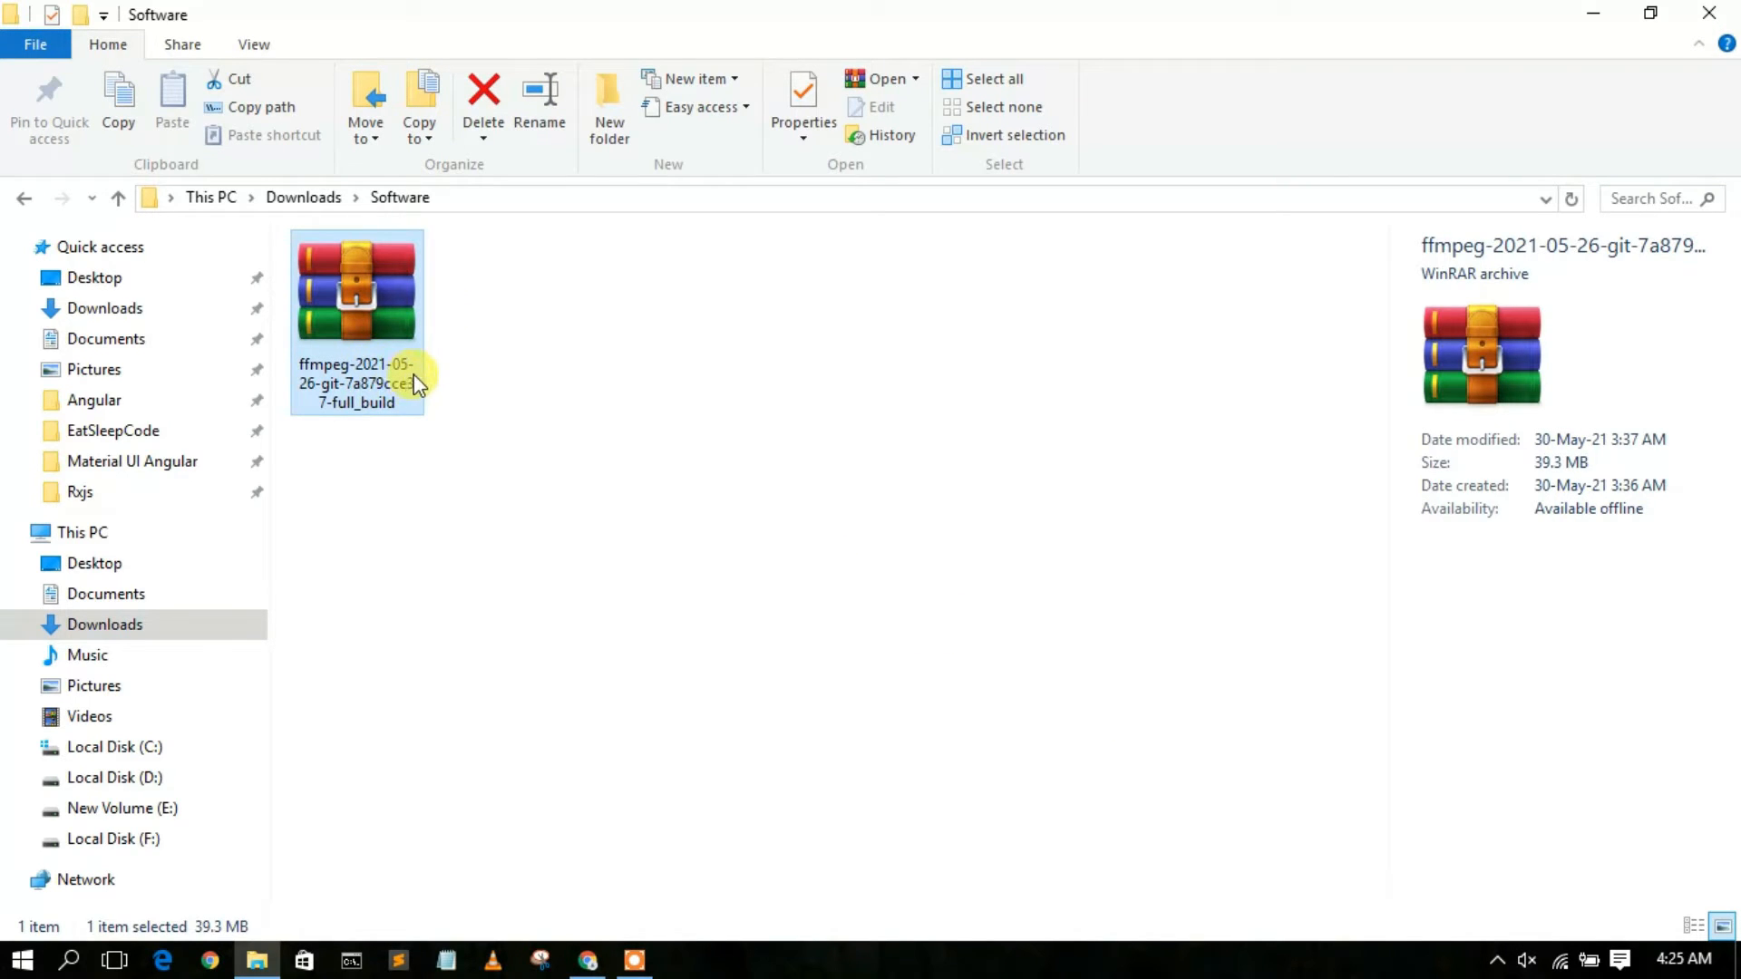
click(542, 348)
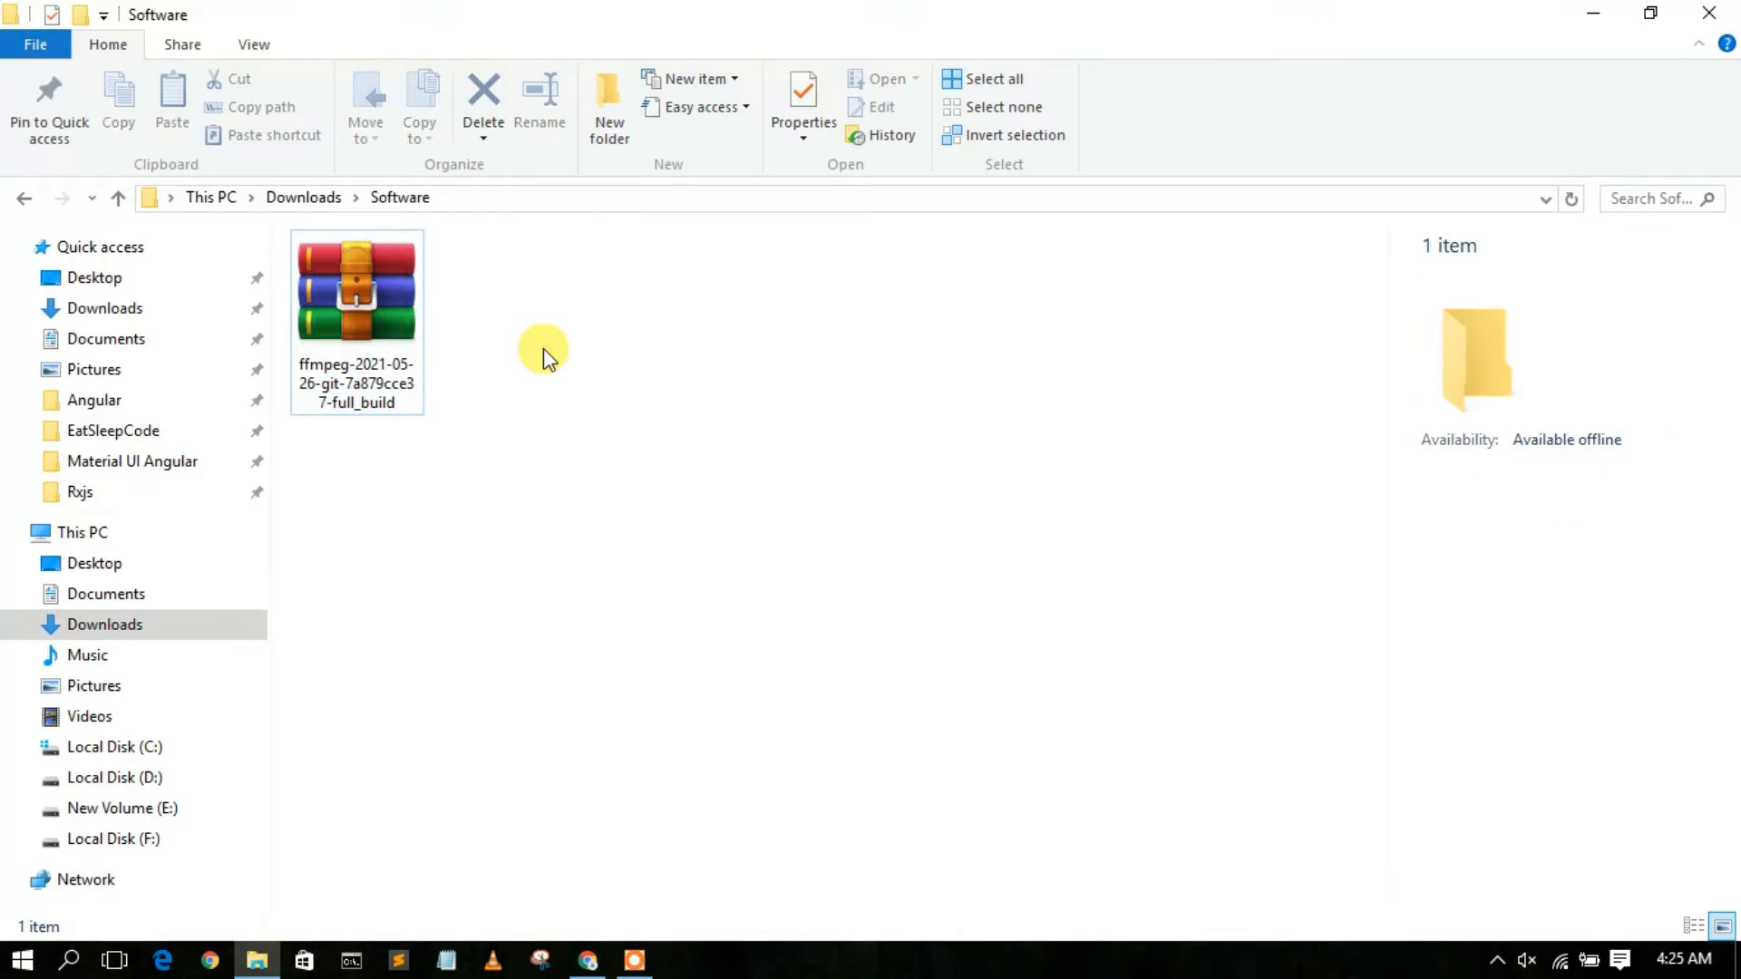
click(374, 296)
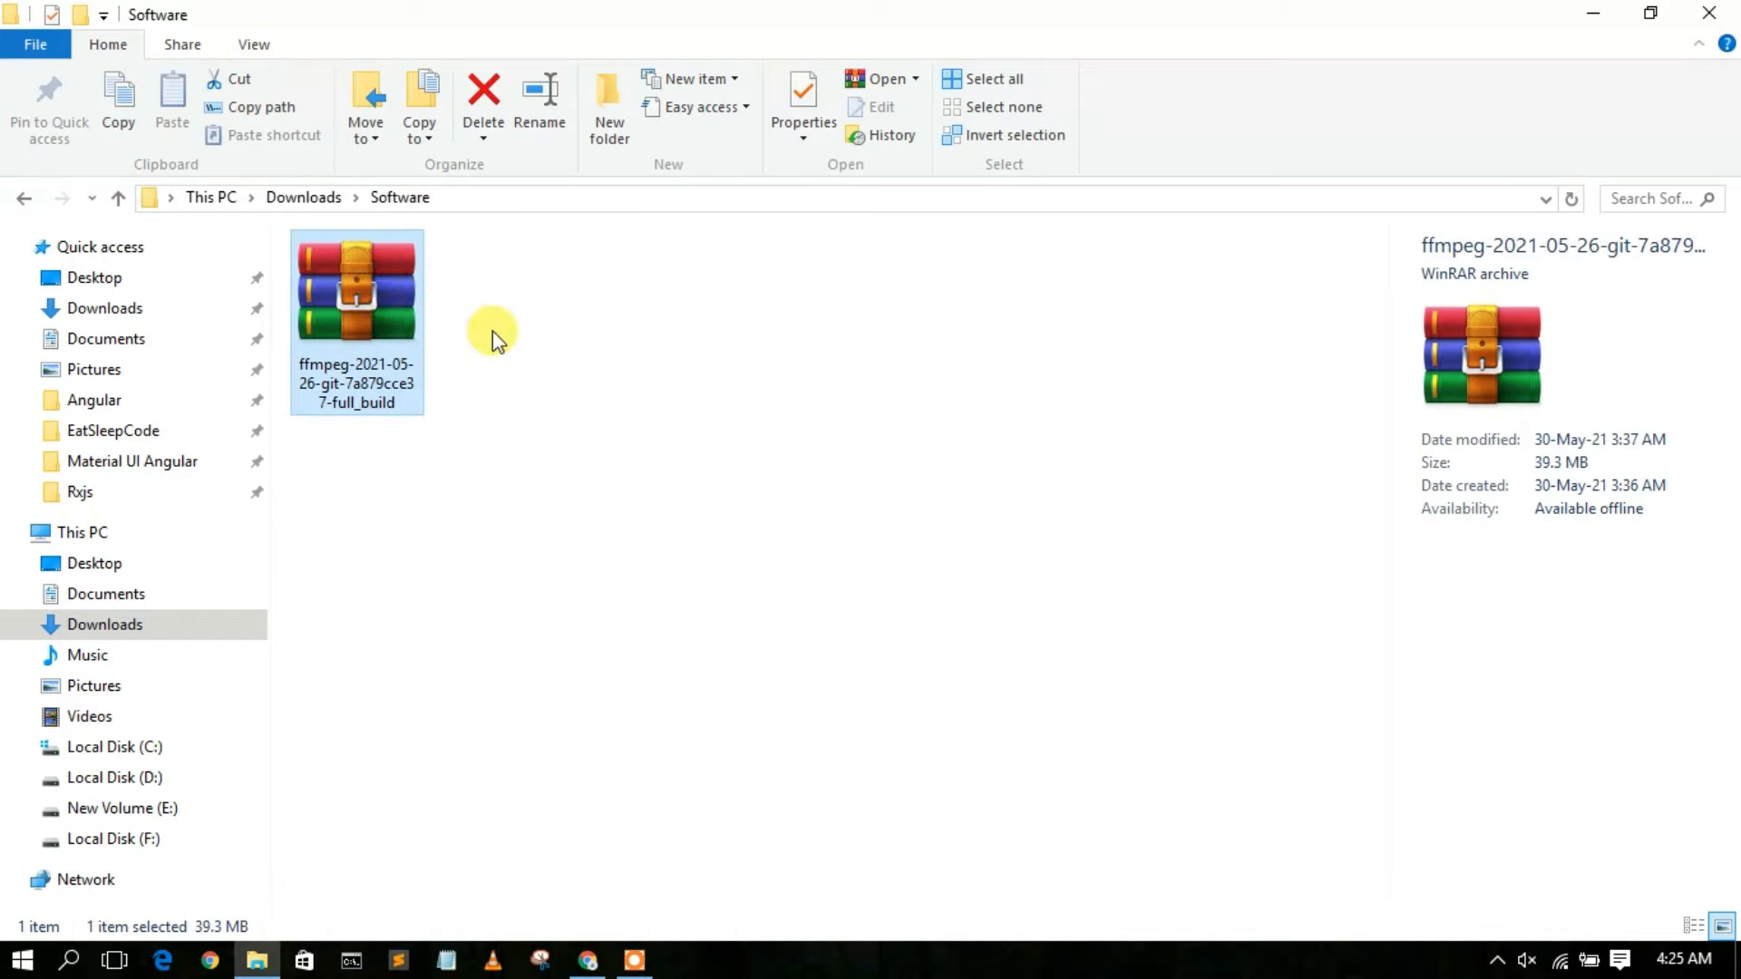
click(492, 330)
click(382, 297)
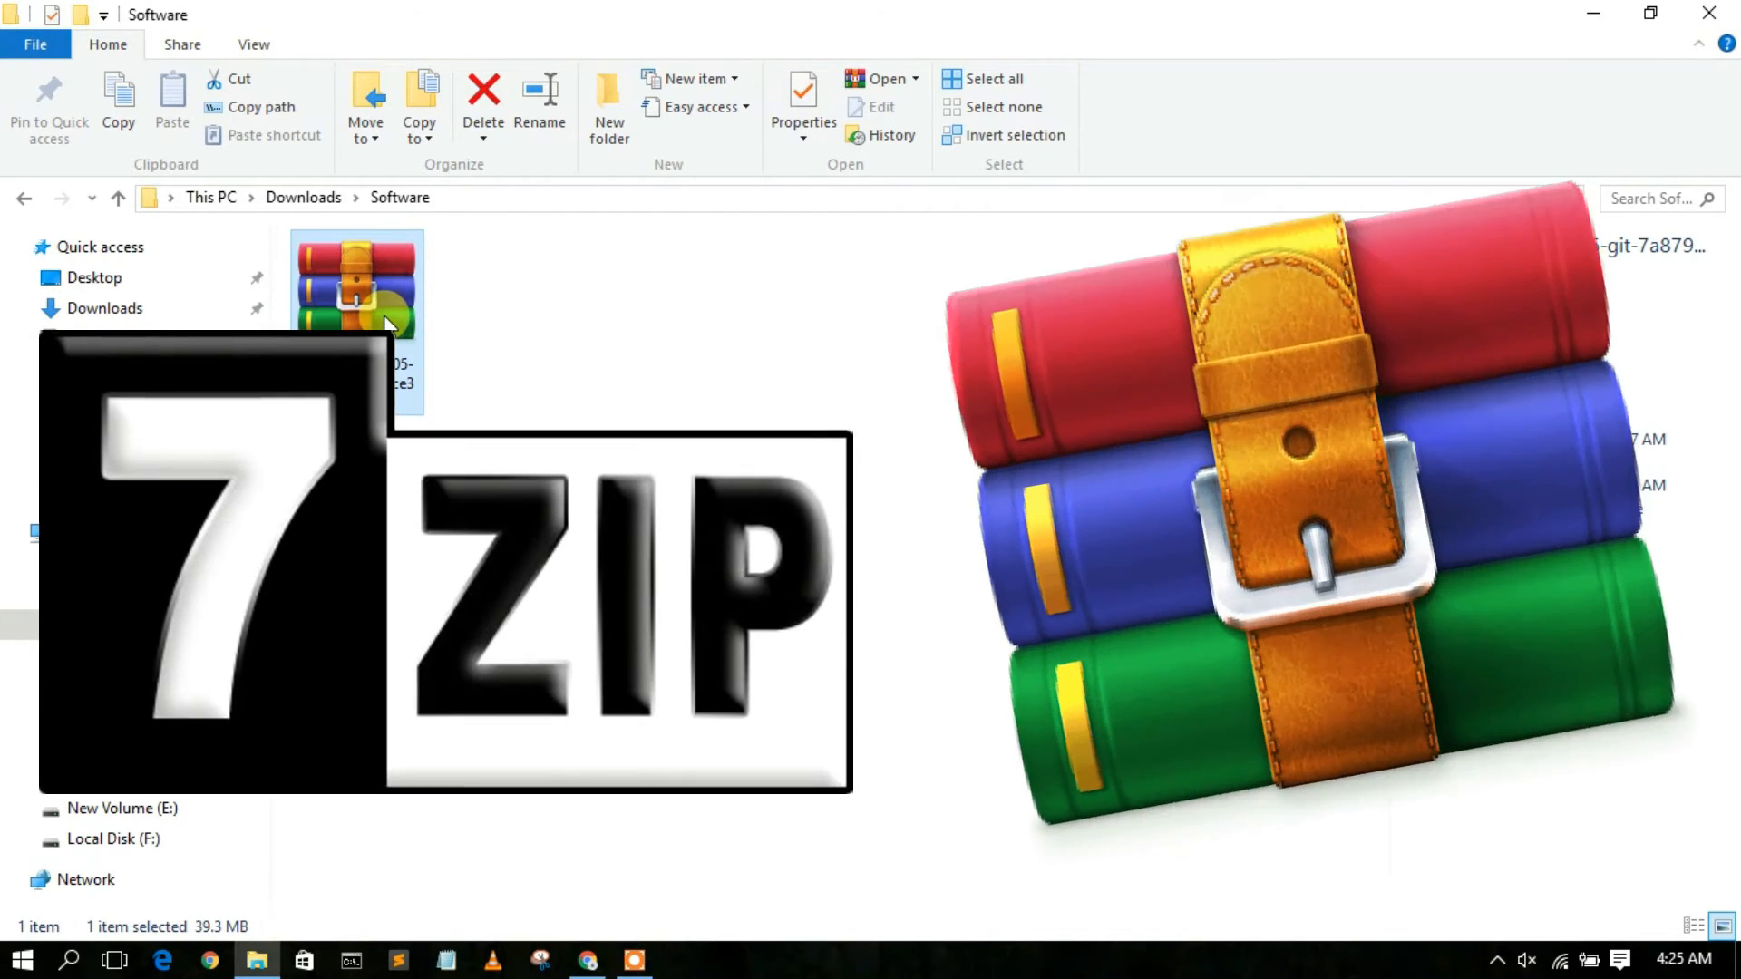
click(509, 341)
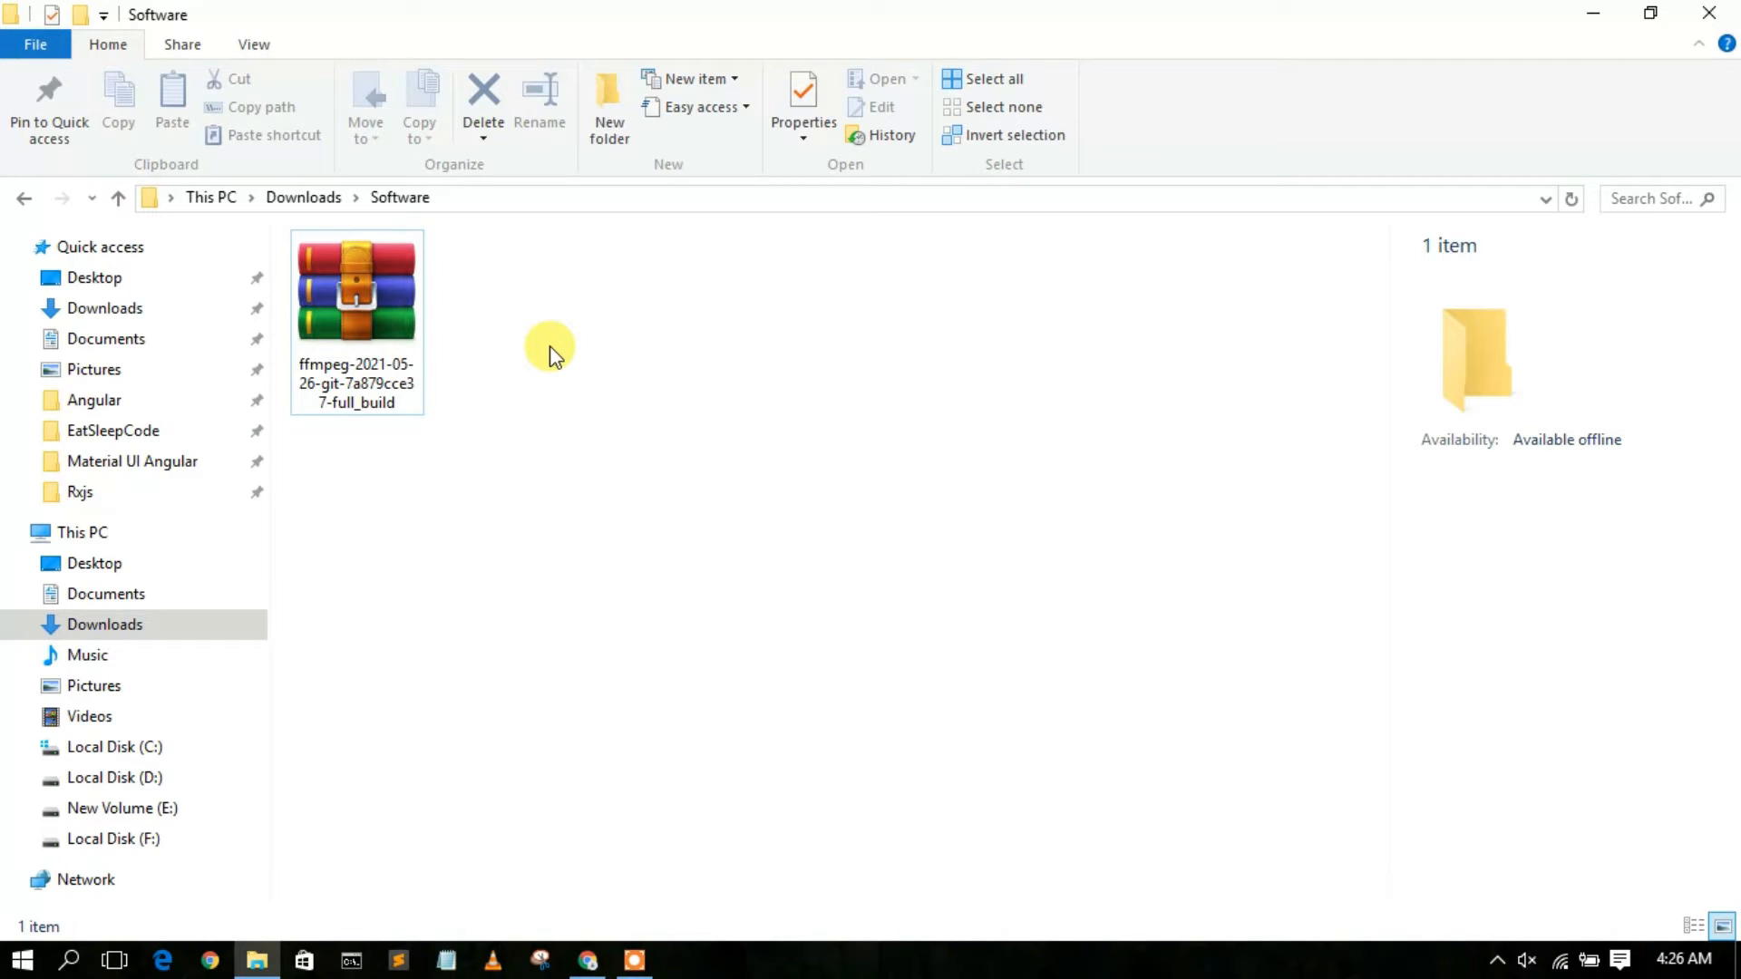
right_click(384, 298)
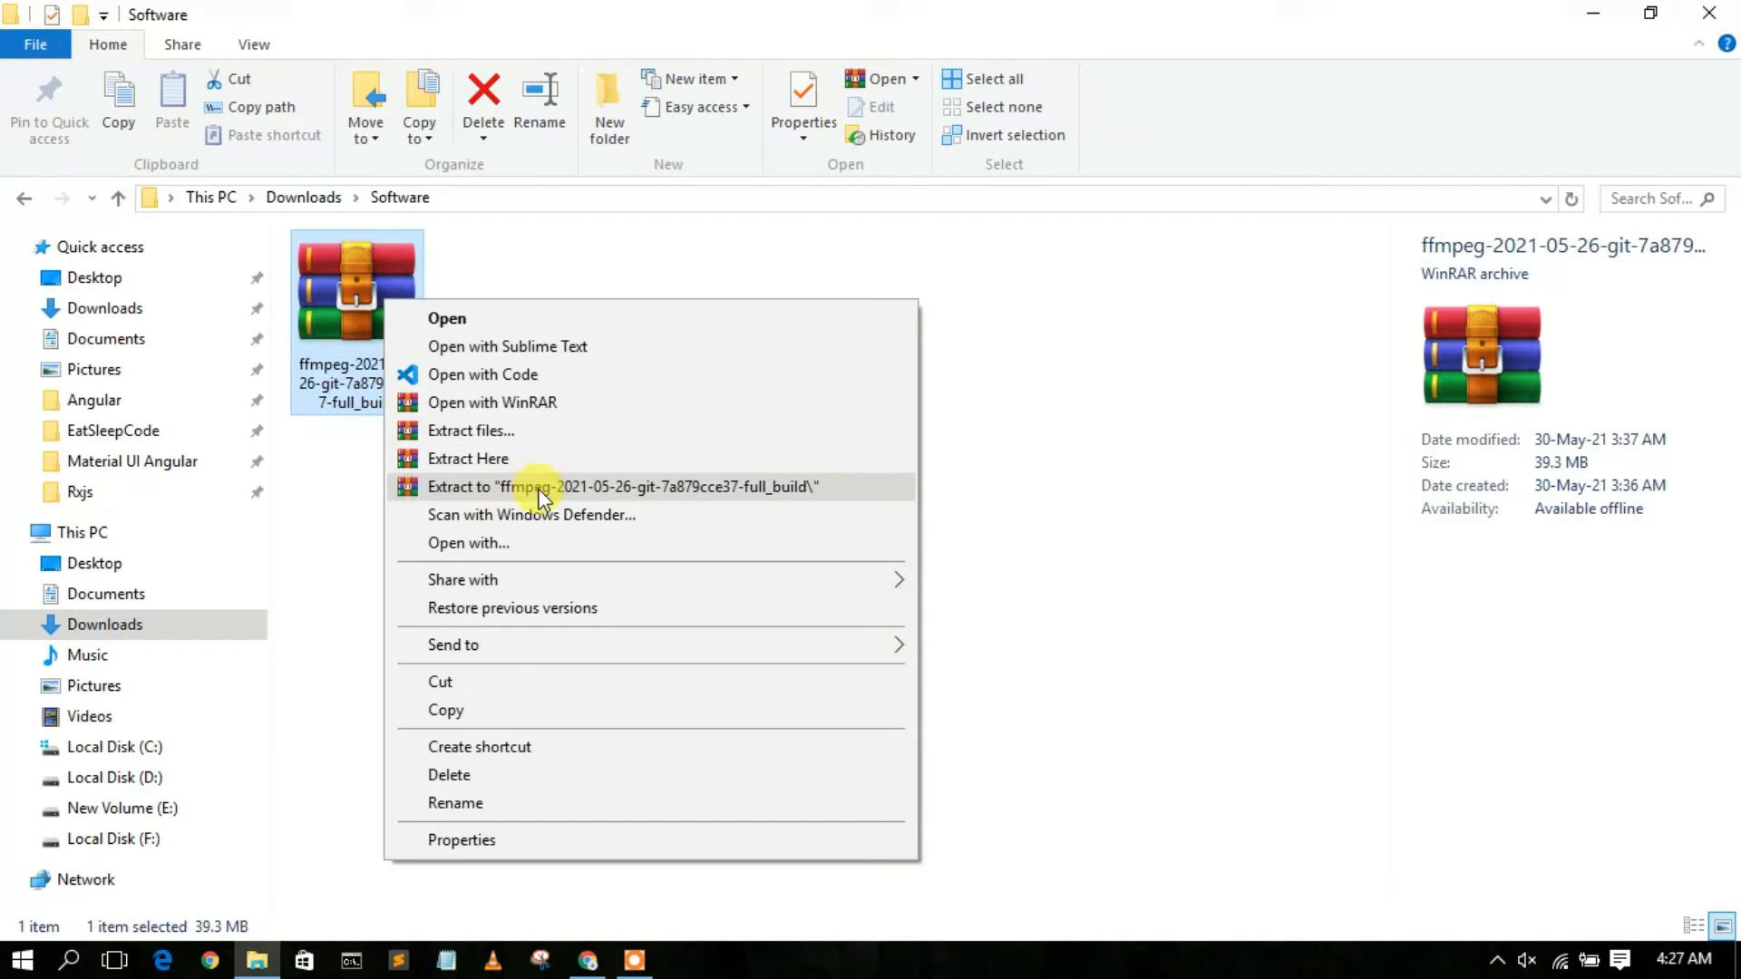
click(607, 489)
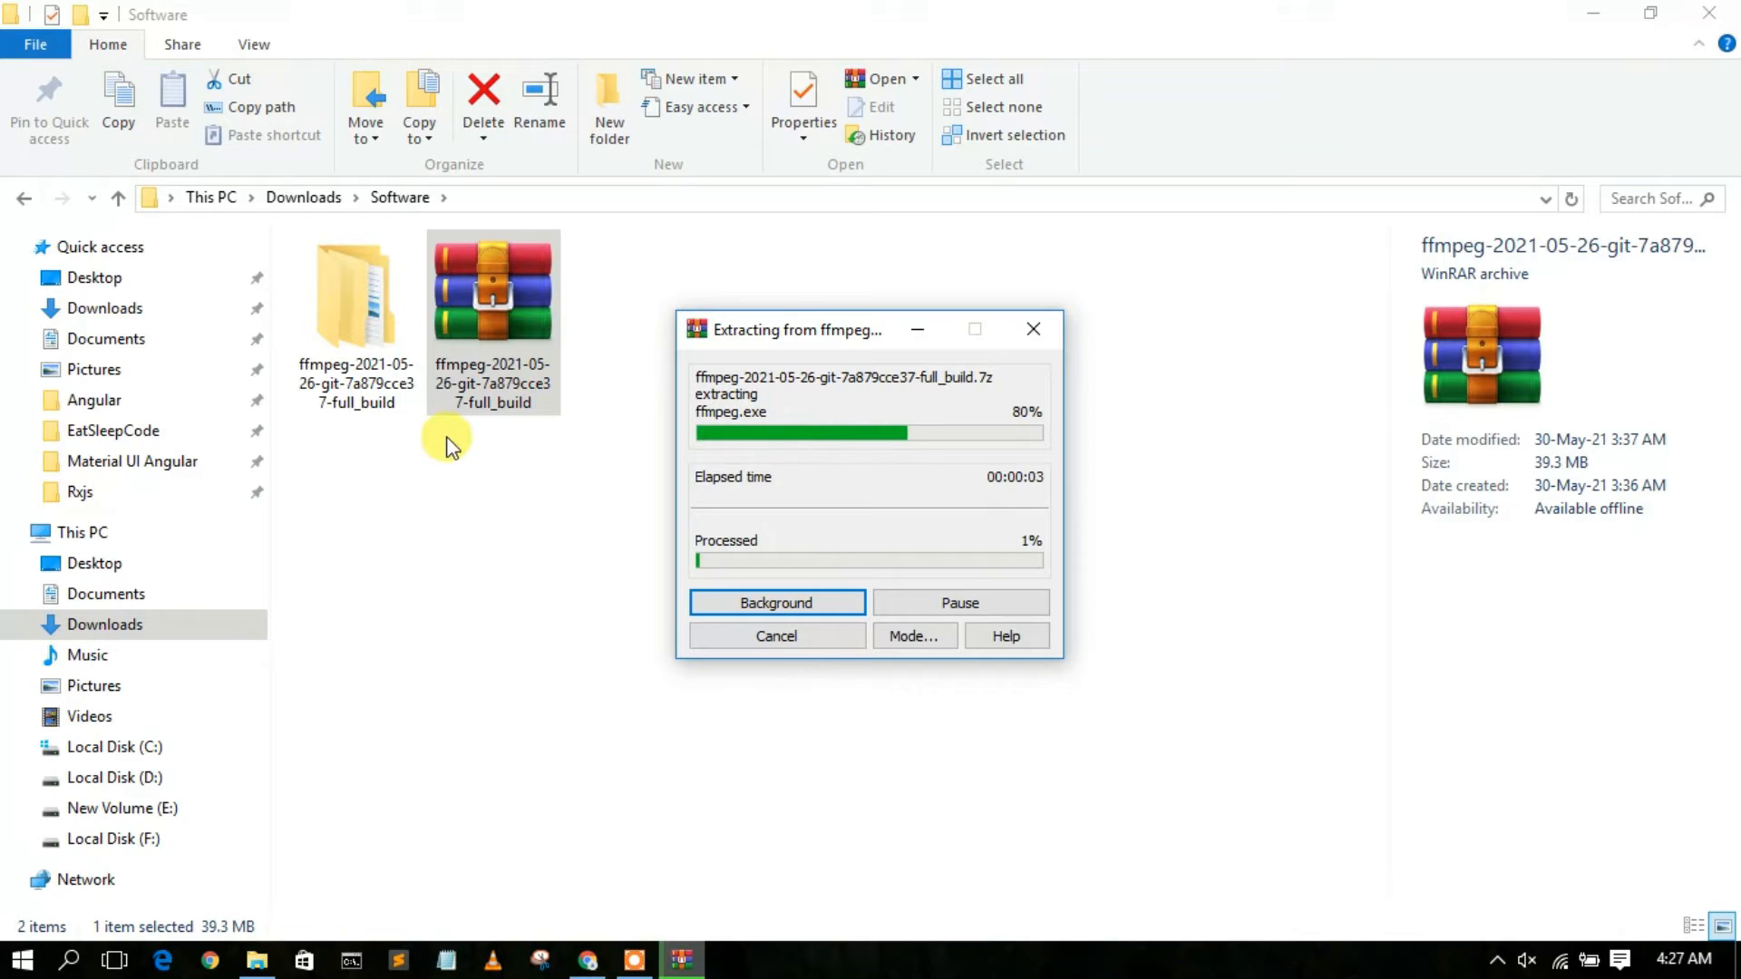
Open the extracted ffmpeg folder, check the contents of the nested build folder, and return to its parent.
click(370, 333)
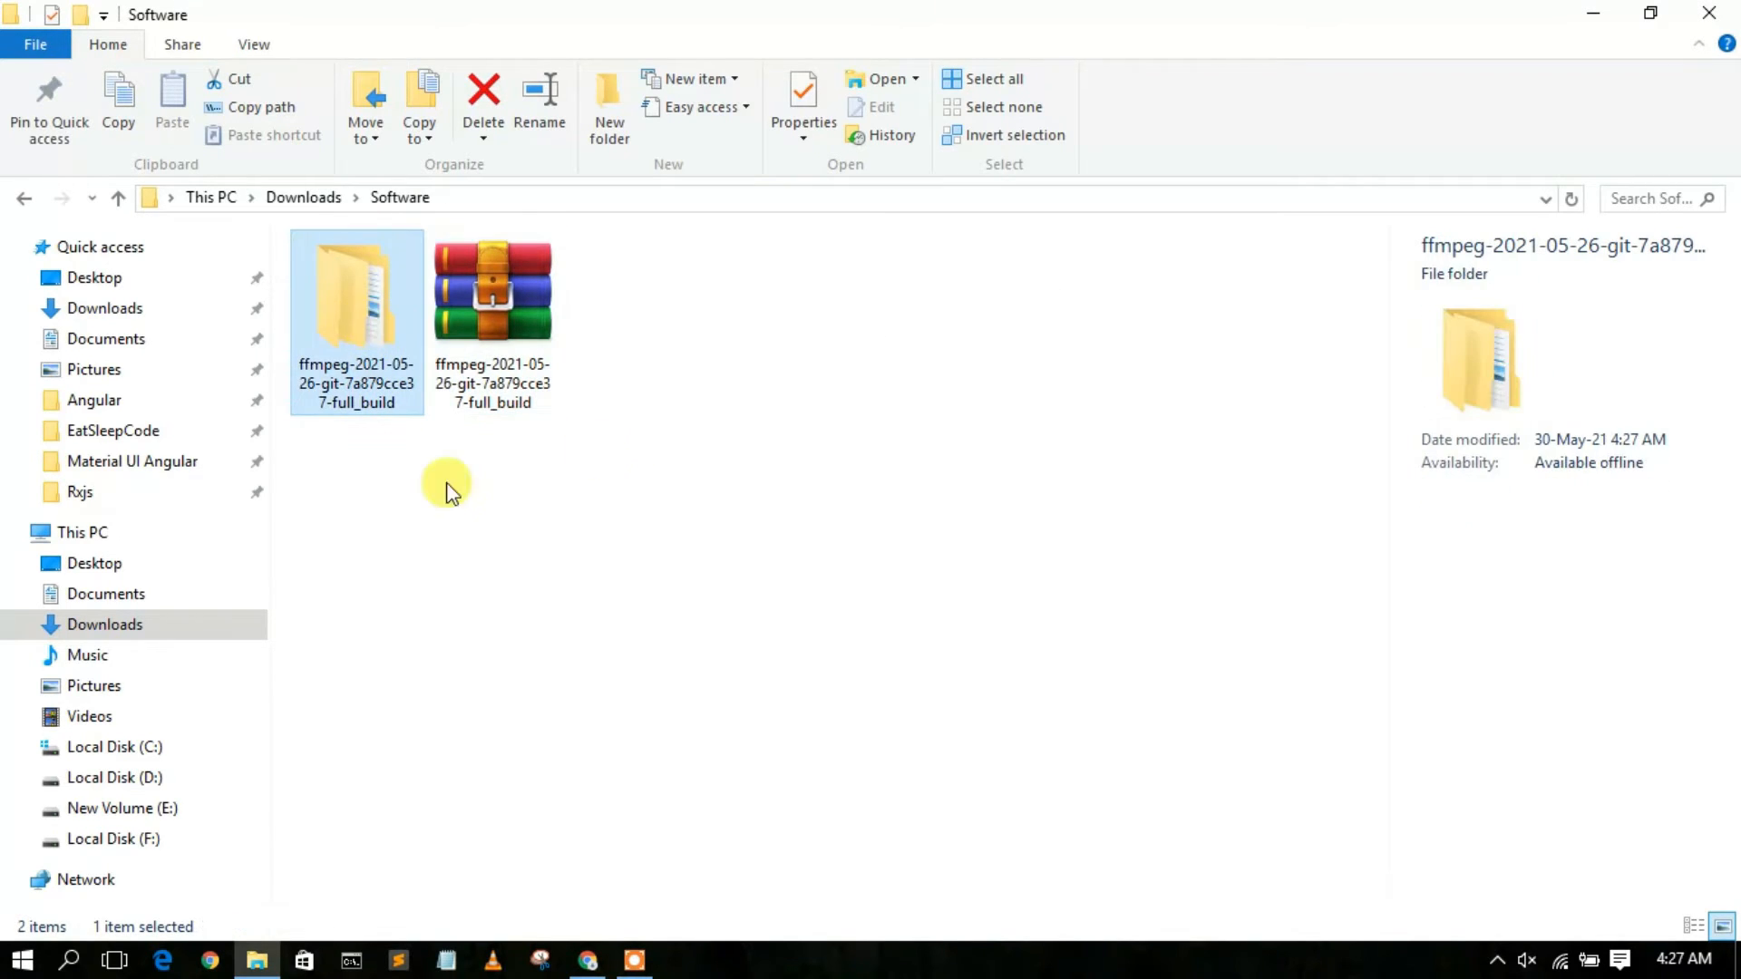
double_click(360, 298)
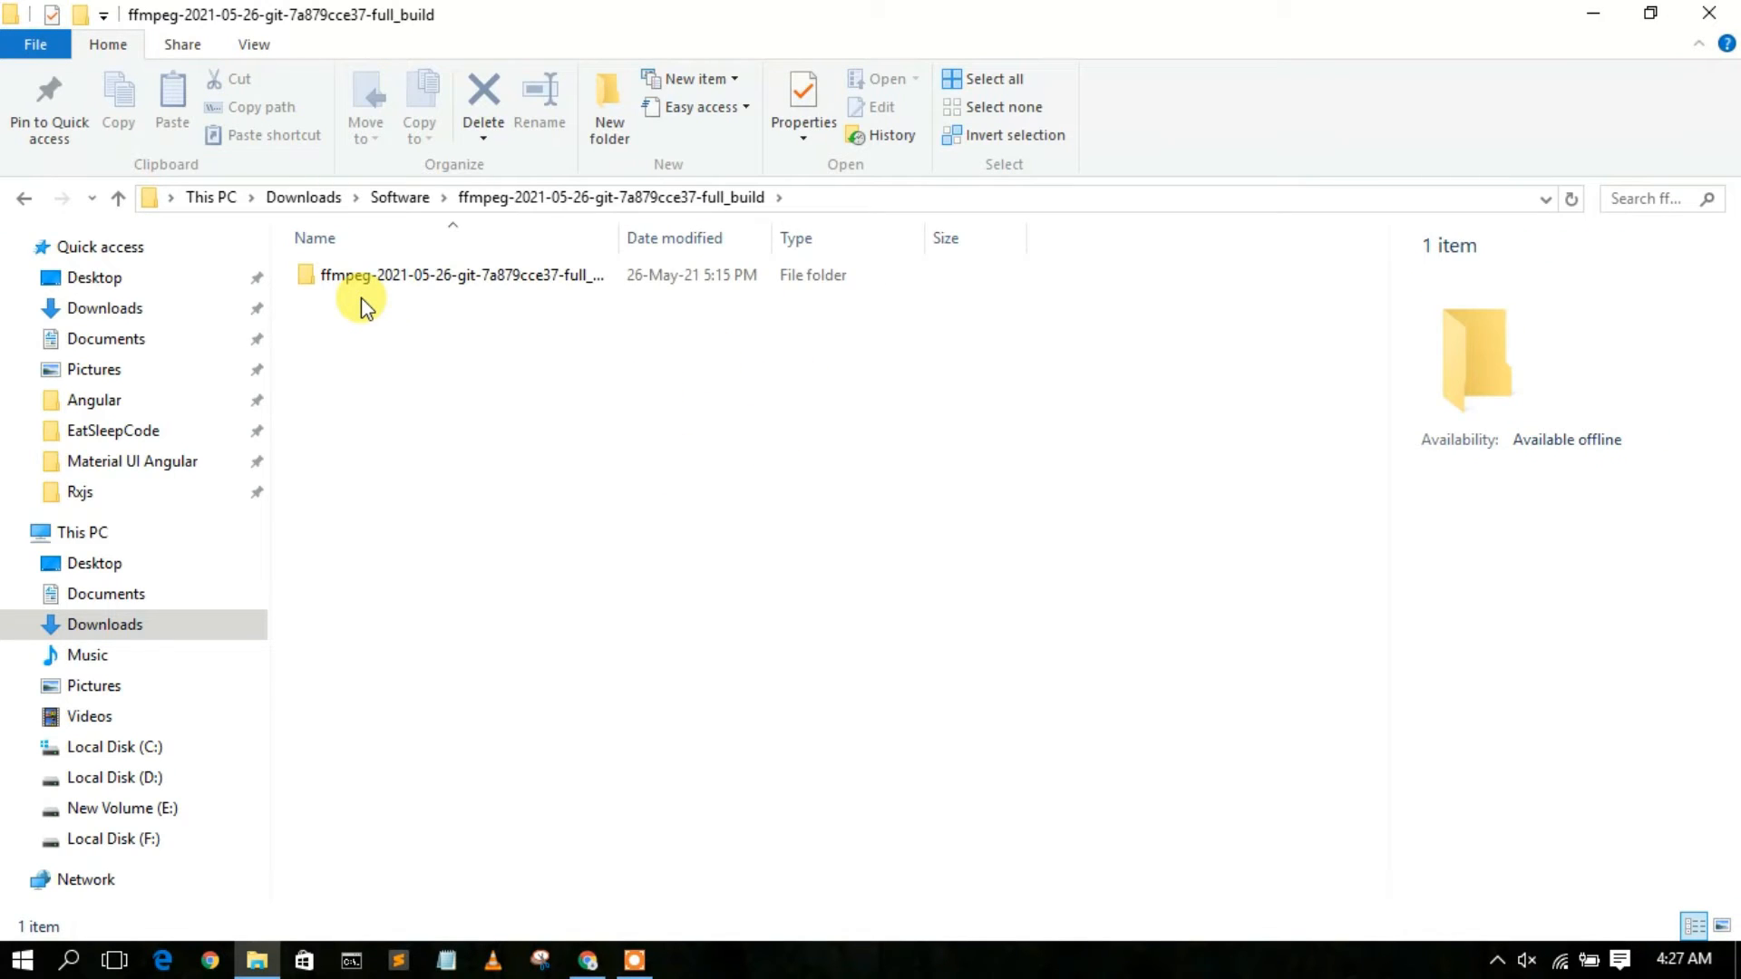
double_click(401, 279)
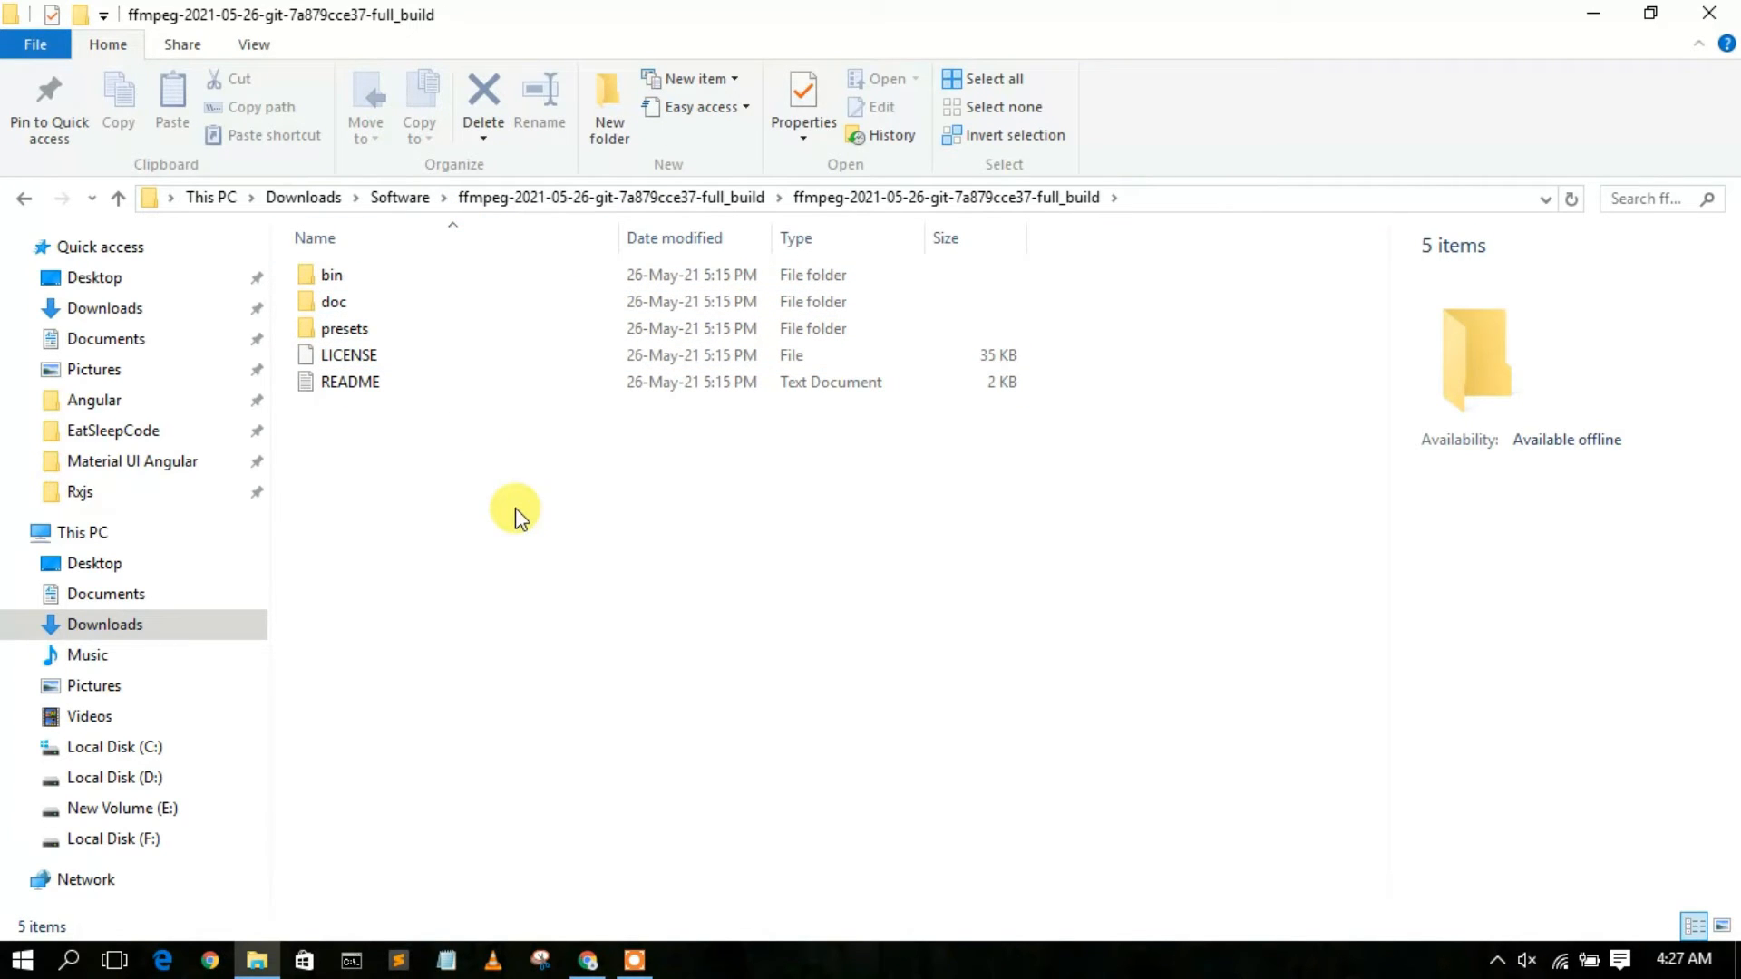
click(25, 197)
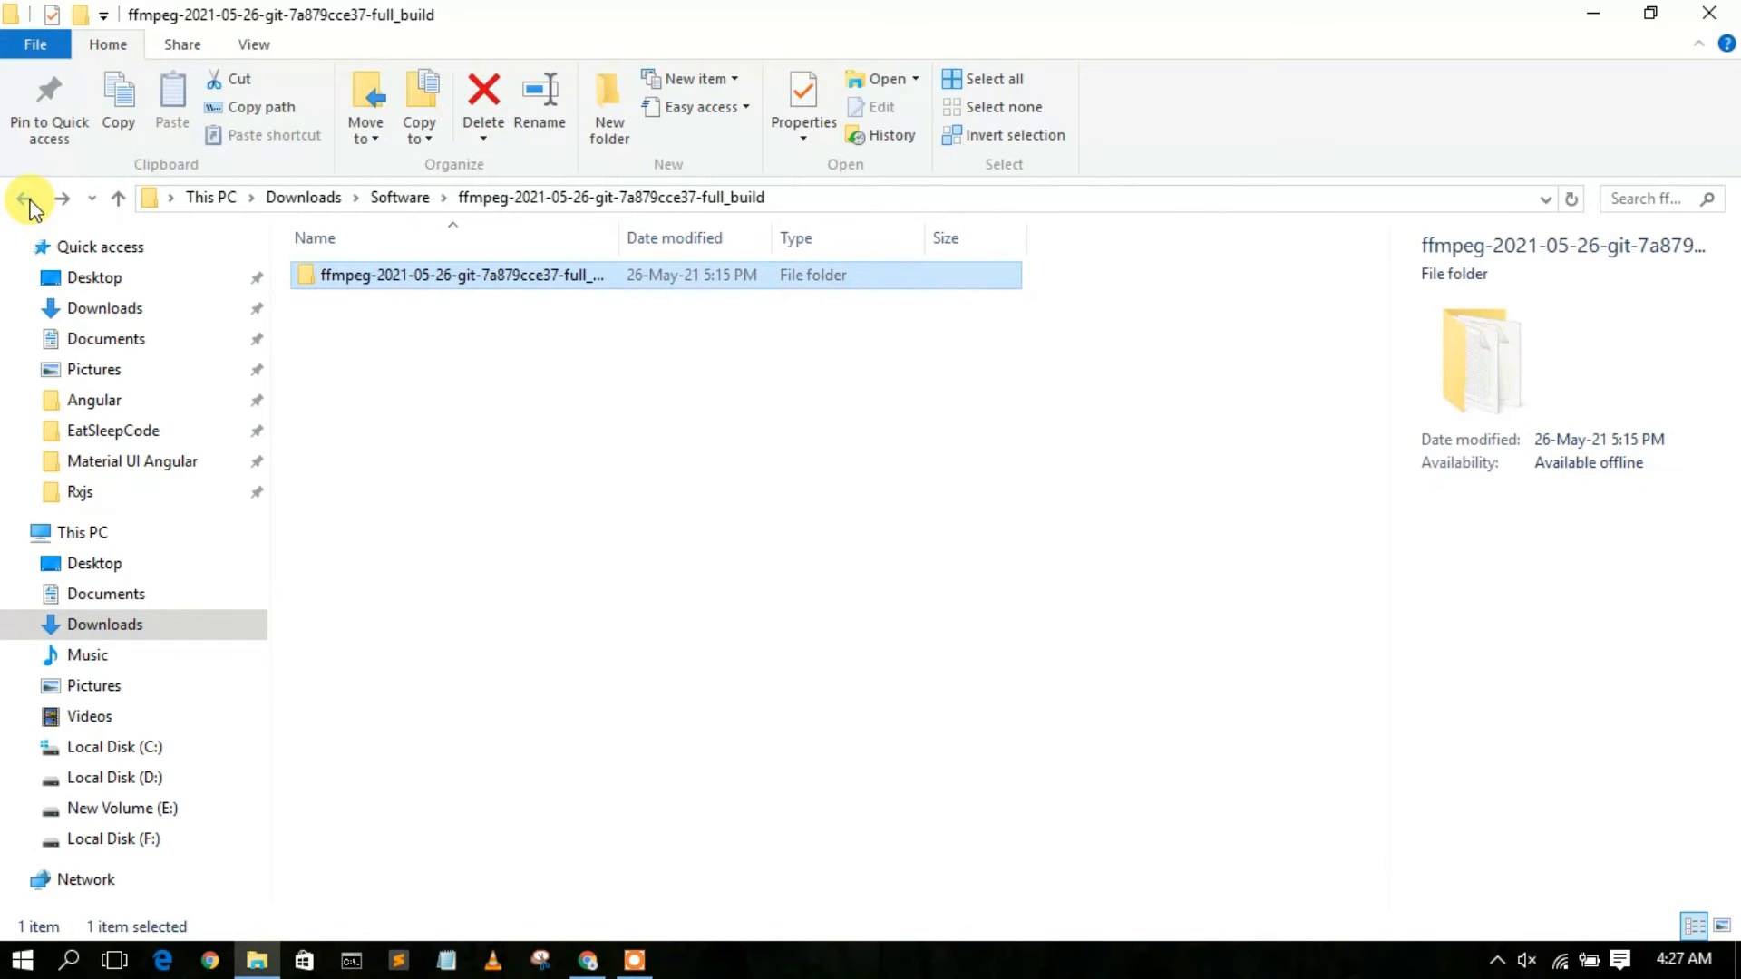
Rename the nested build folder to ffmpeg.
click(443, 279)
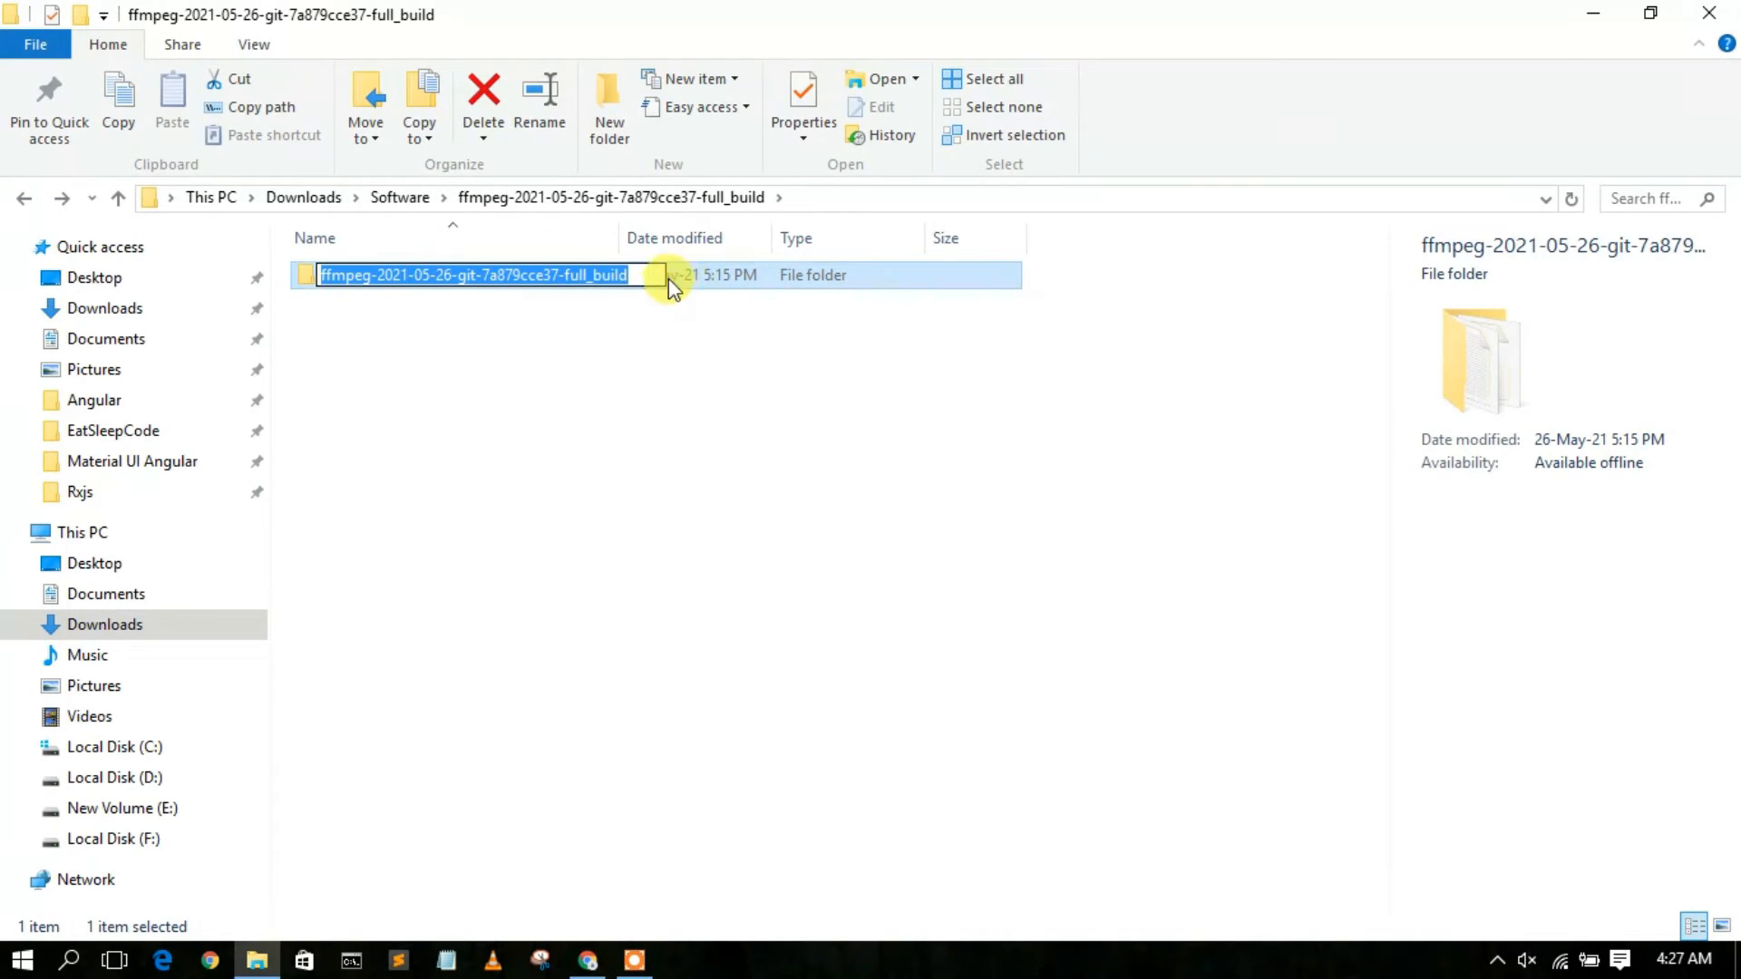
drag(656, 275, 373, 303)
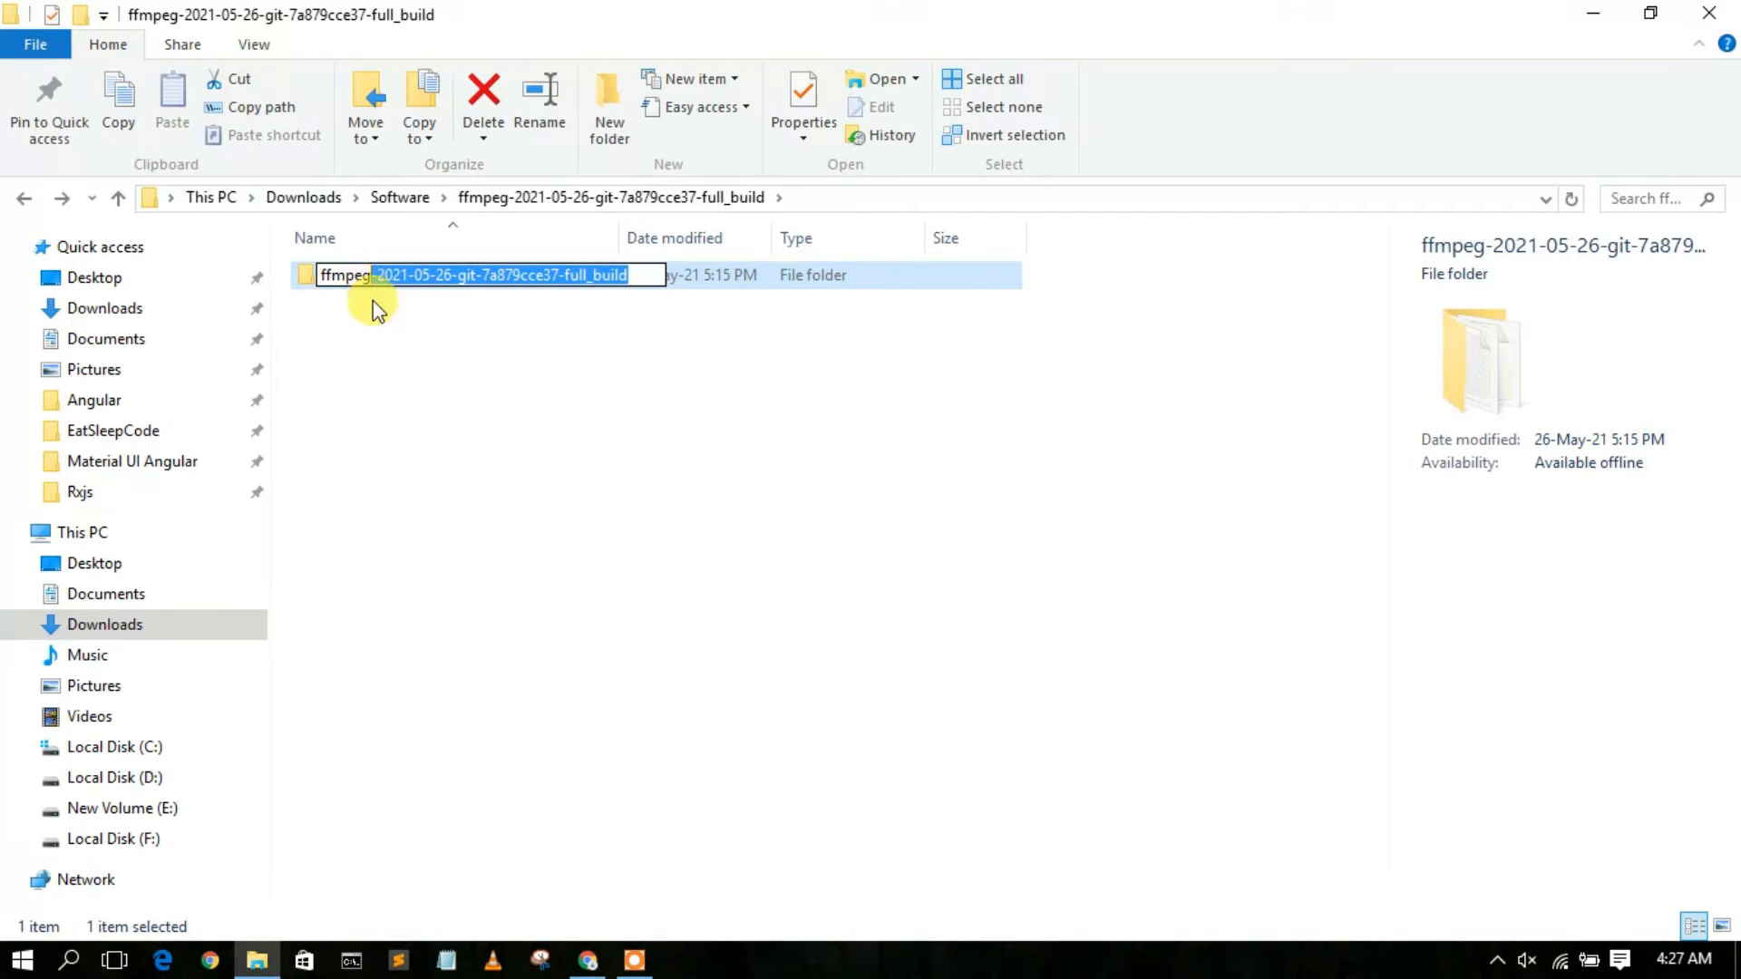
key(BackSpace)
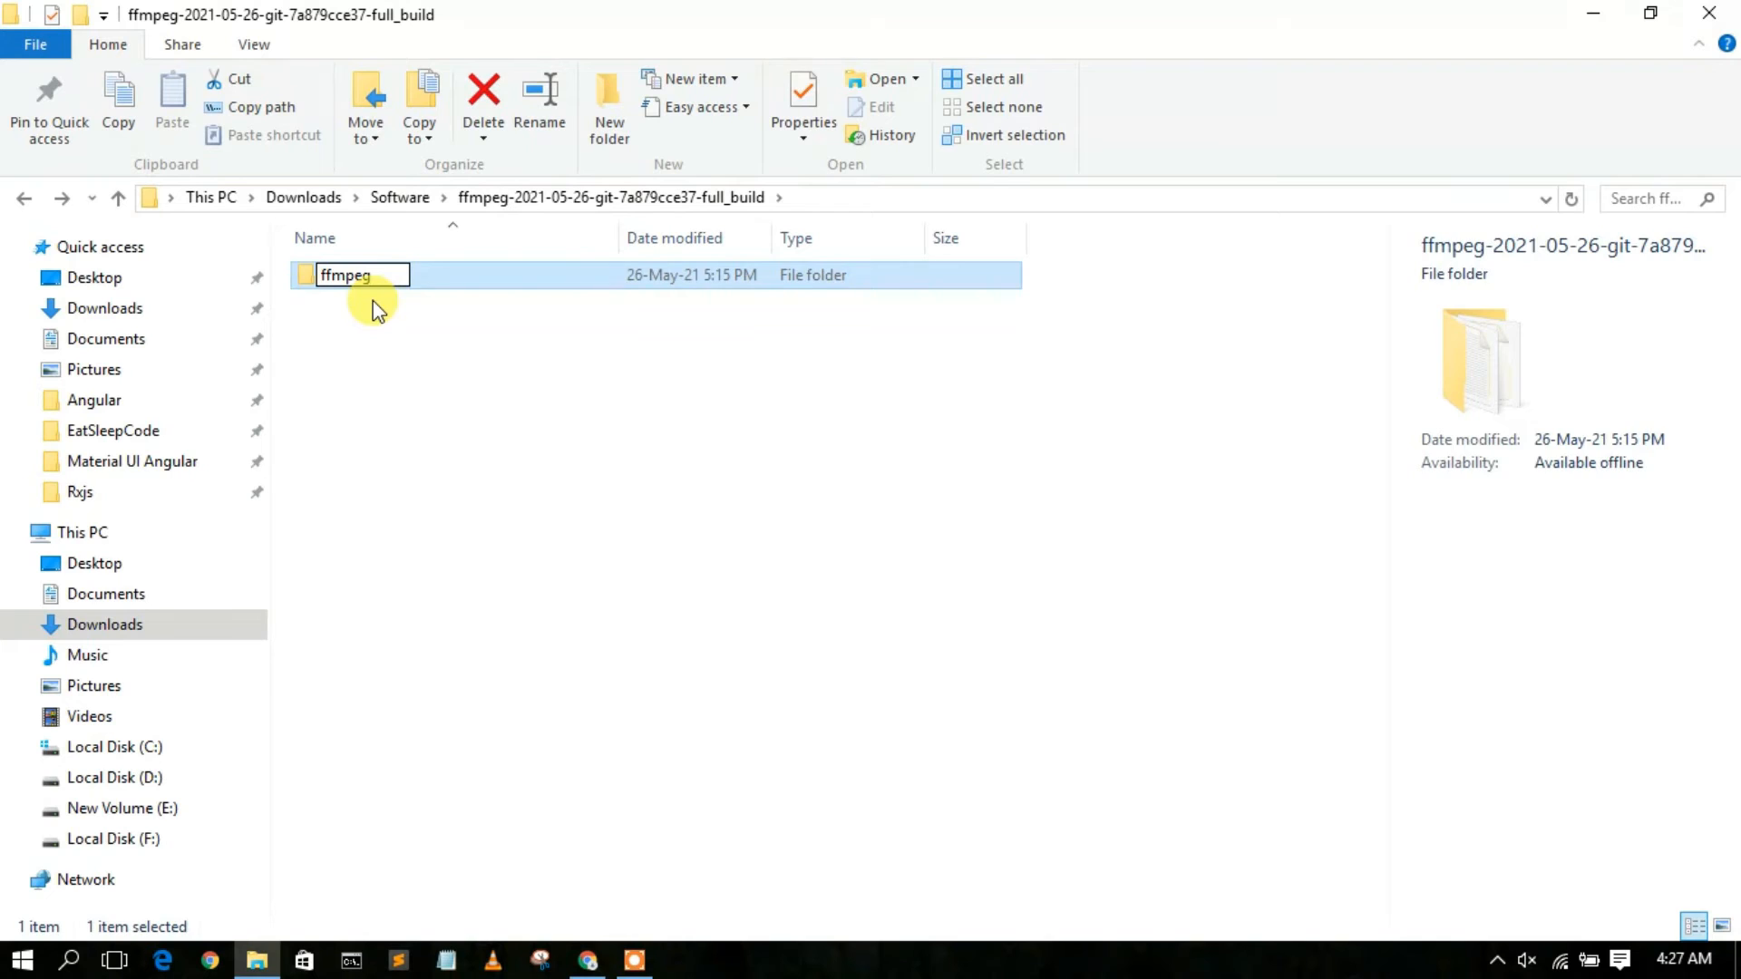
click(375, 303)
Copy the ffmpeg folder into the root of Local Disk (C:).
click(377, 276)
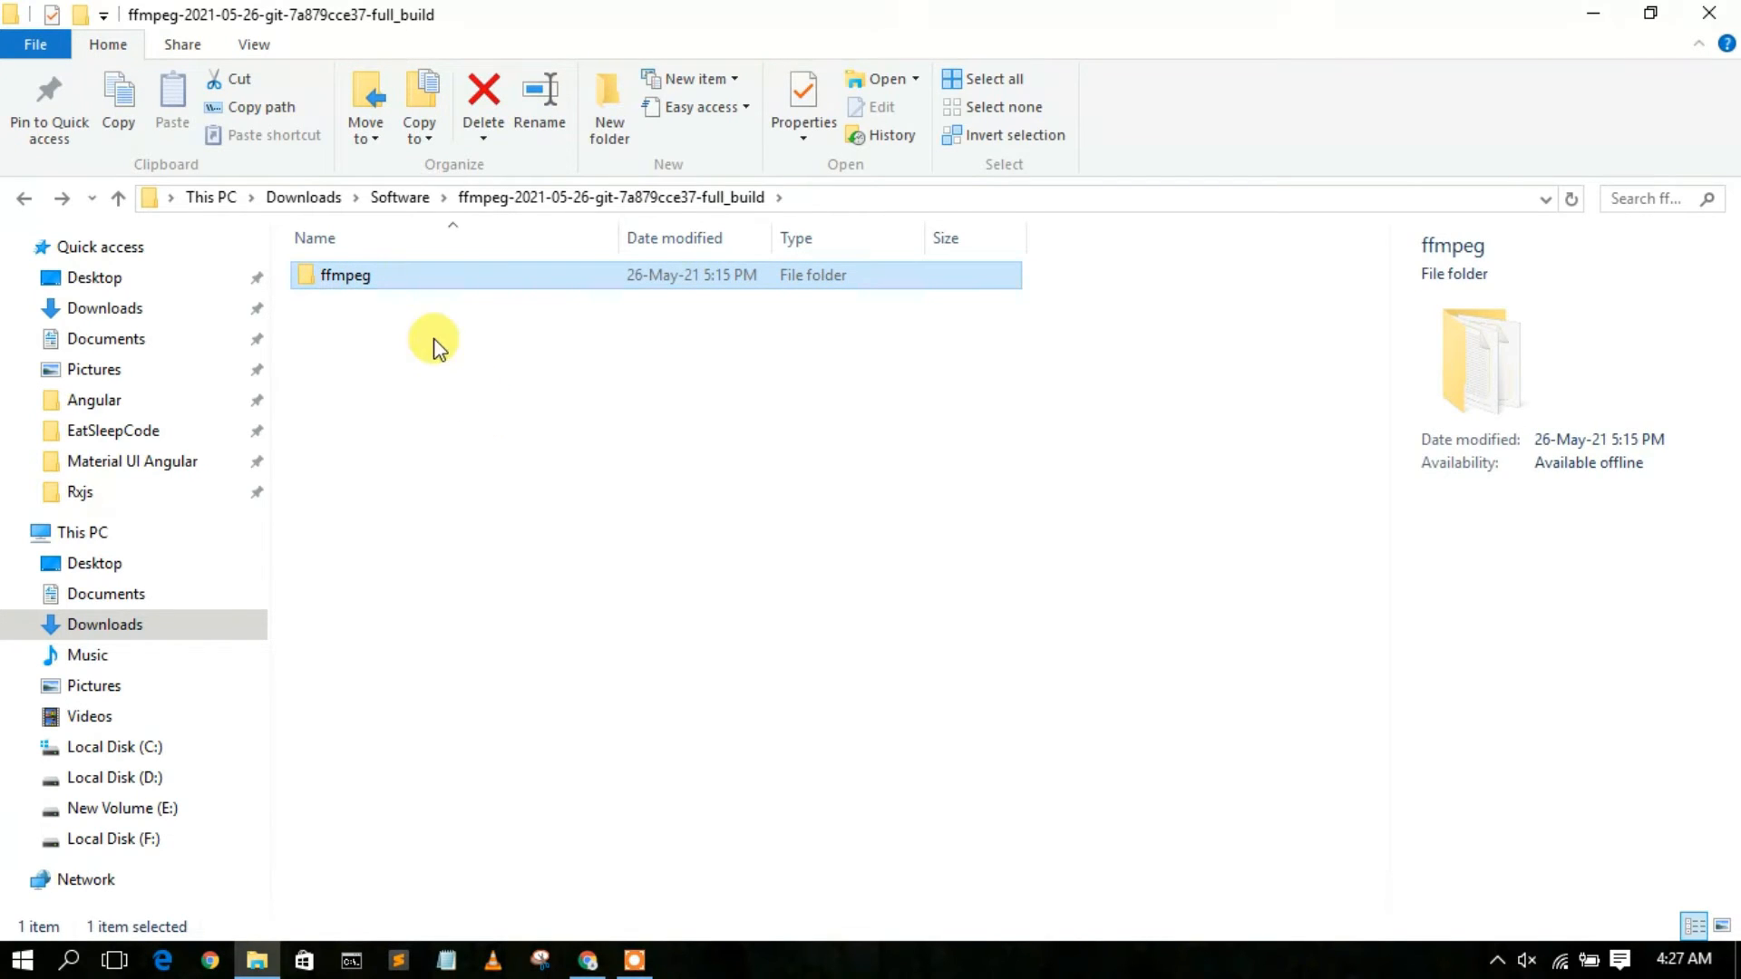
right_click(379, 276)
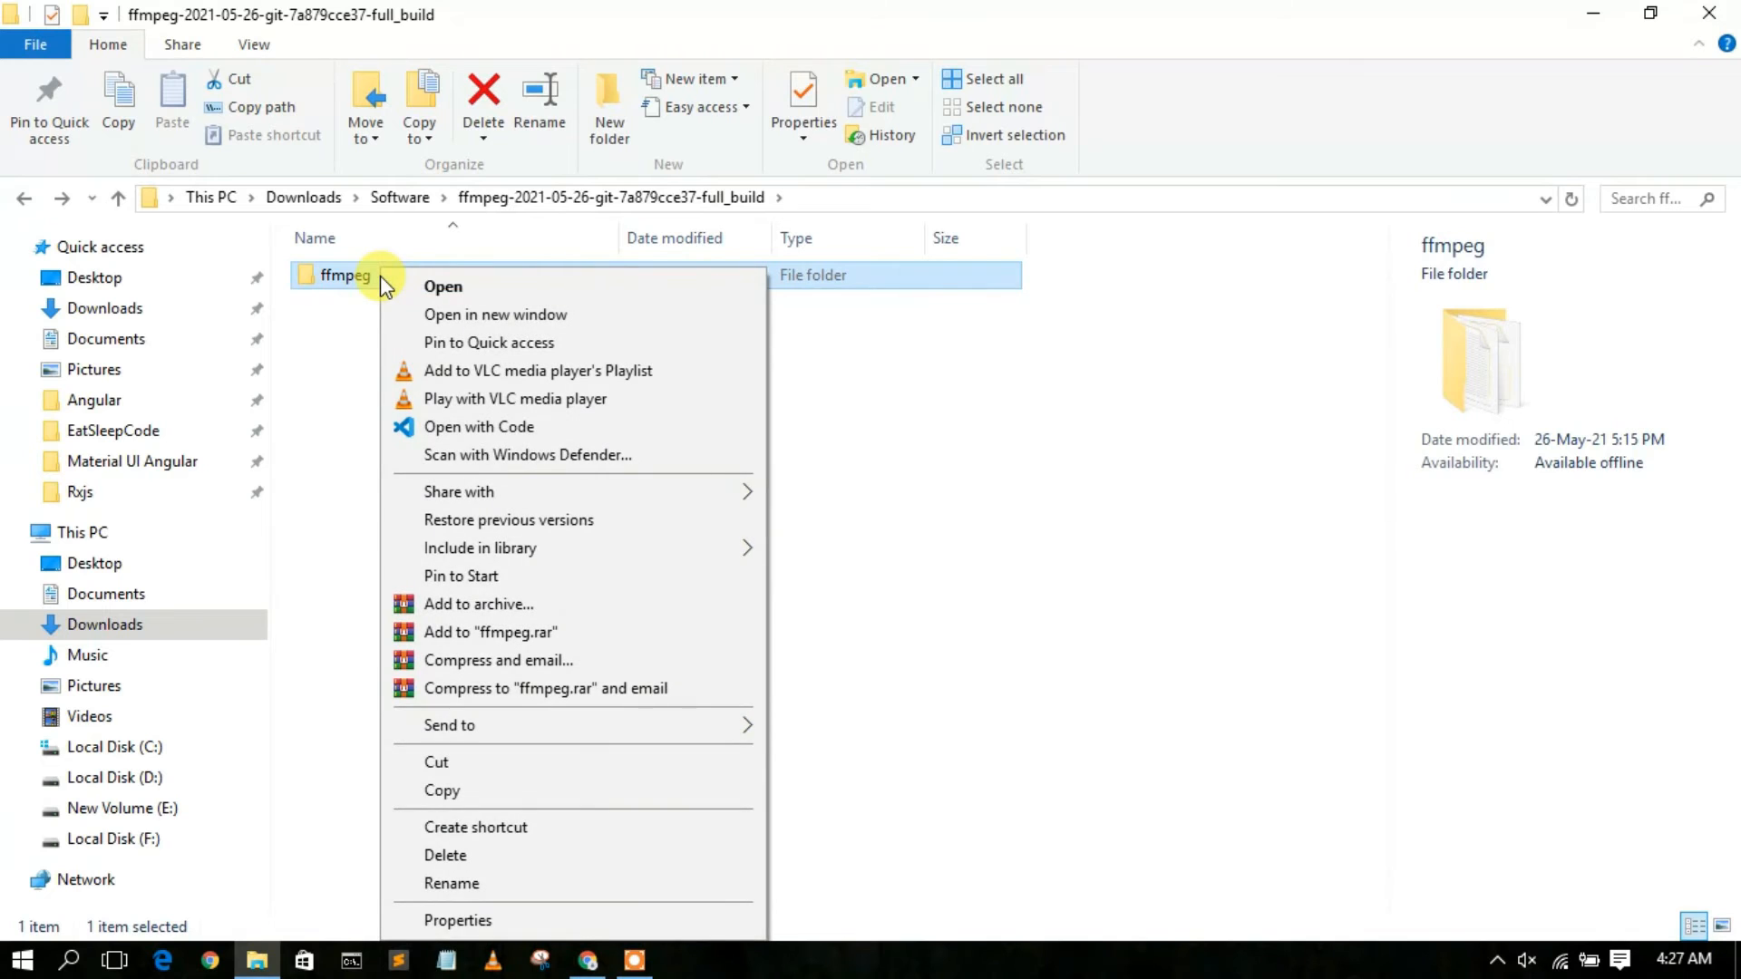
click(442, 791)
click(125, 749)
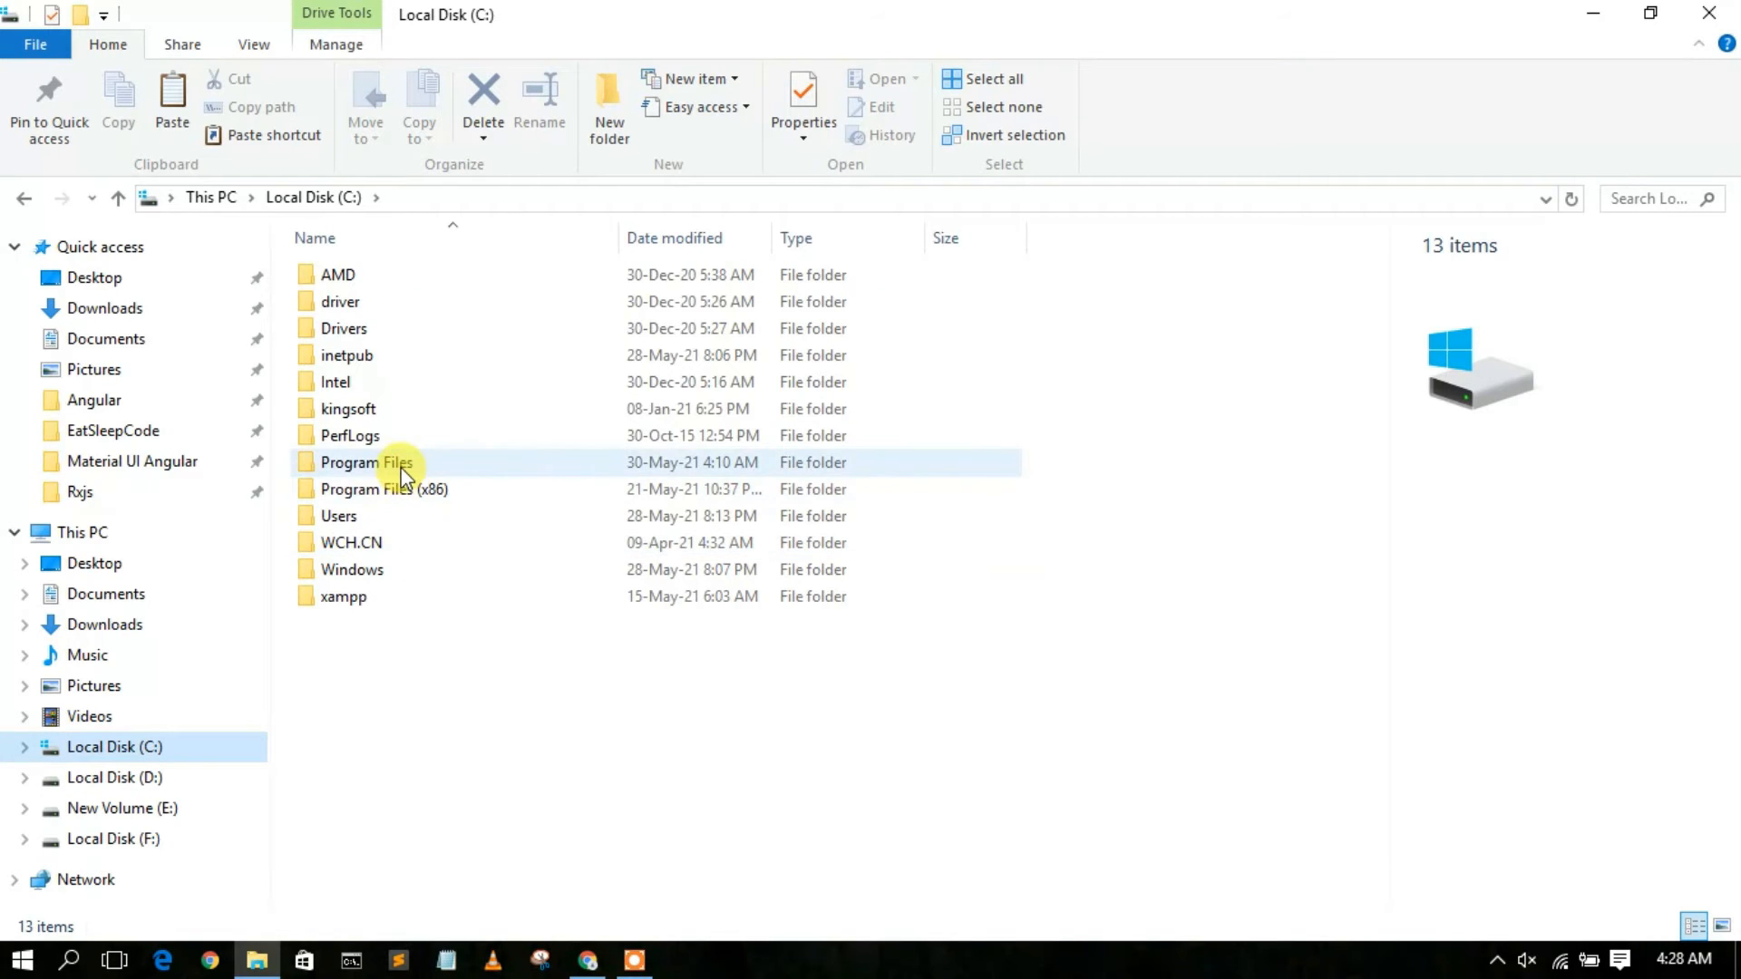
right_click(434, 723)
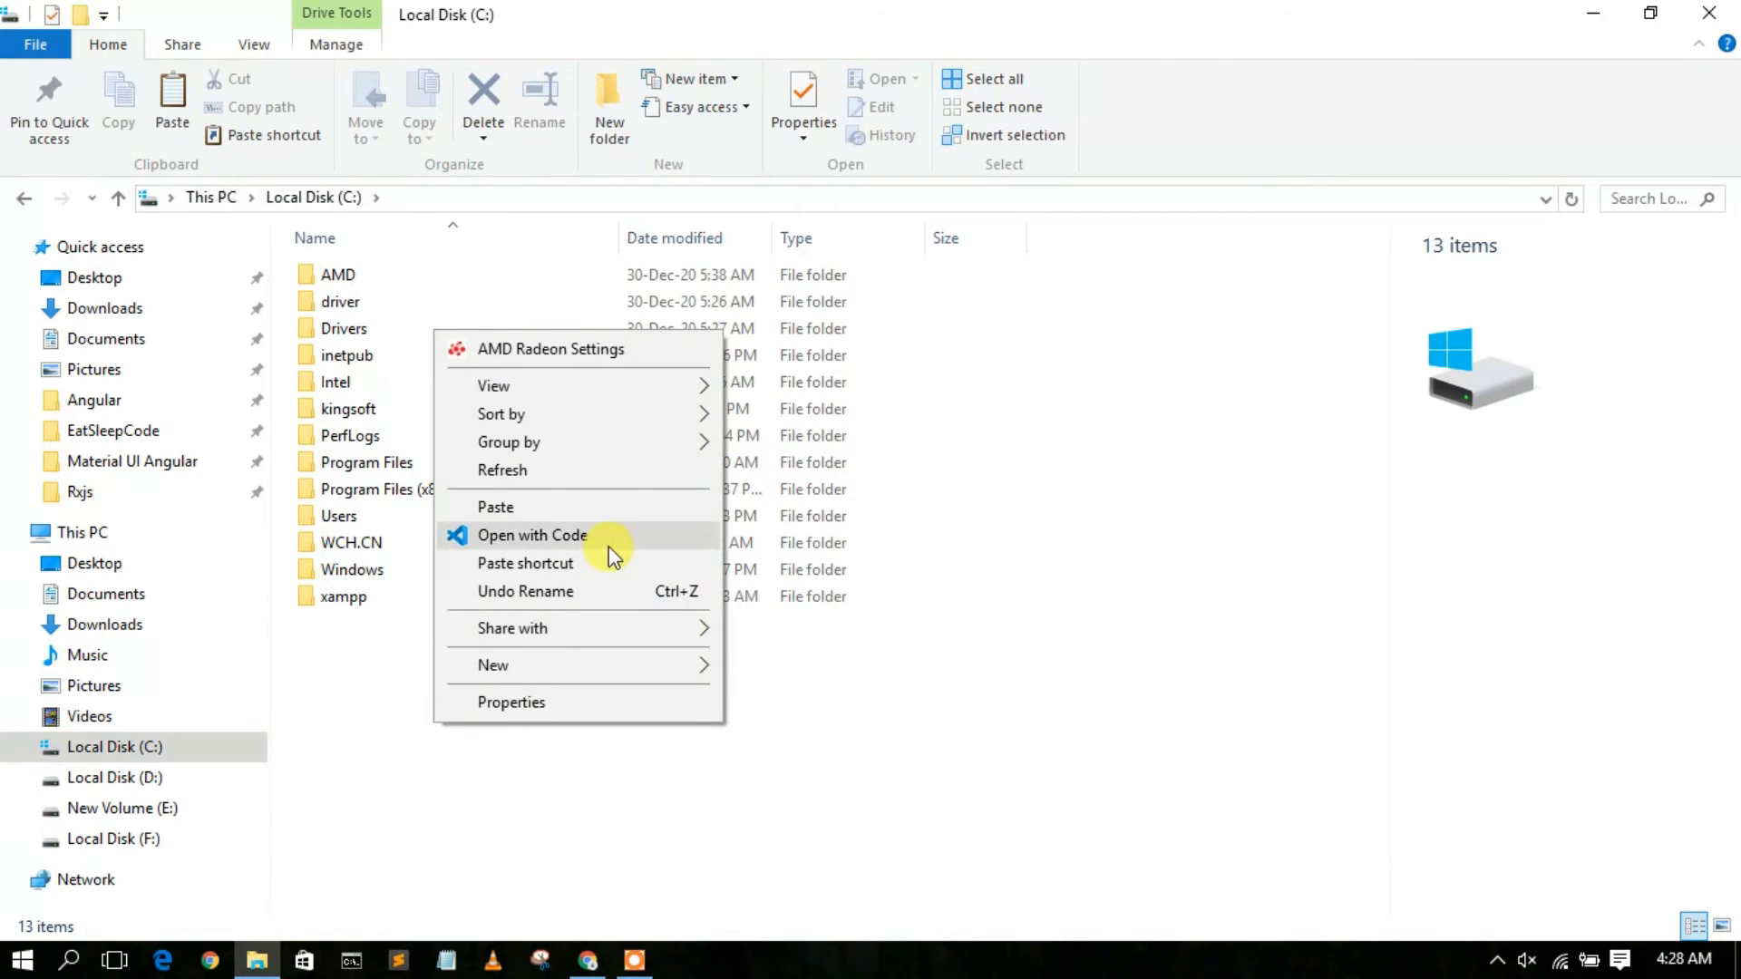
click(597, 510)
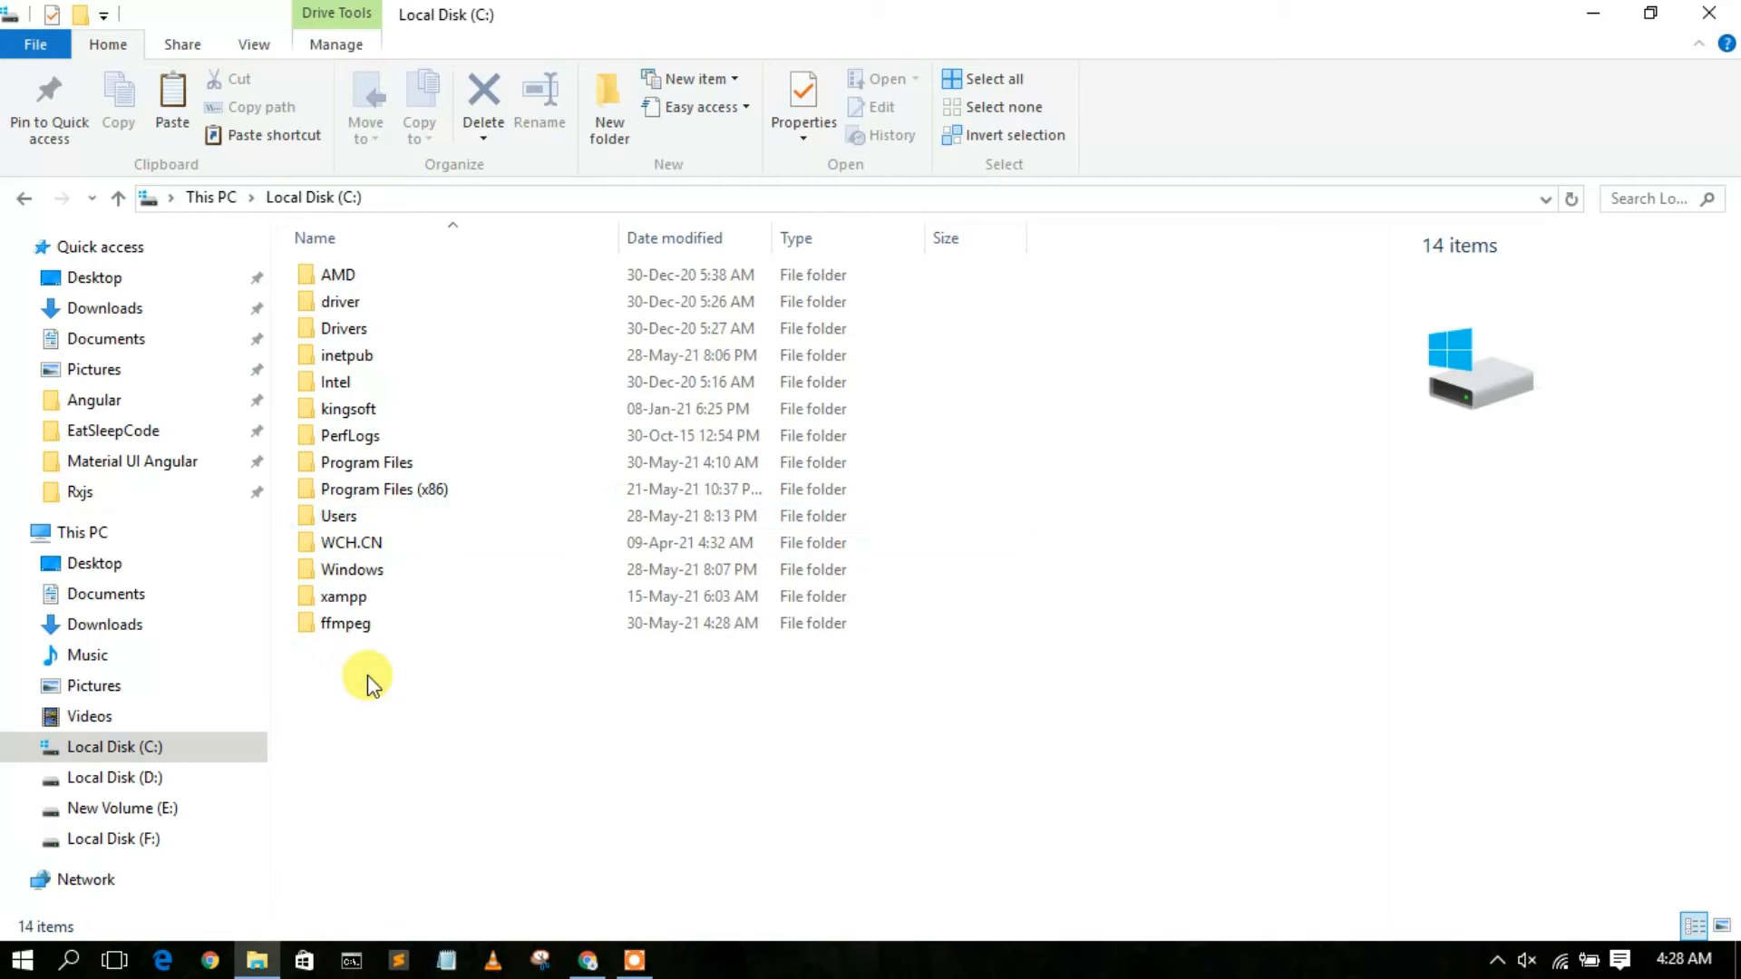
Open the bin folder inside C:\ffmpeg and copy its full path to the clipboard.
click(367, 622)
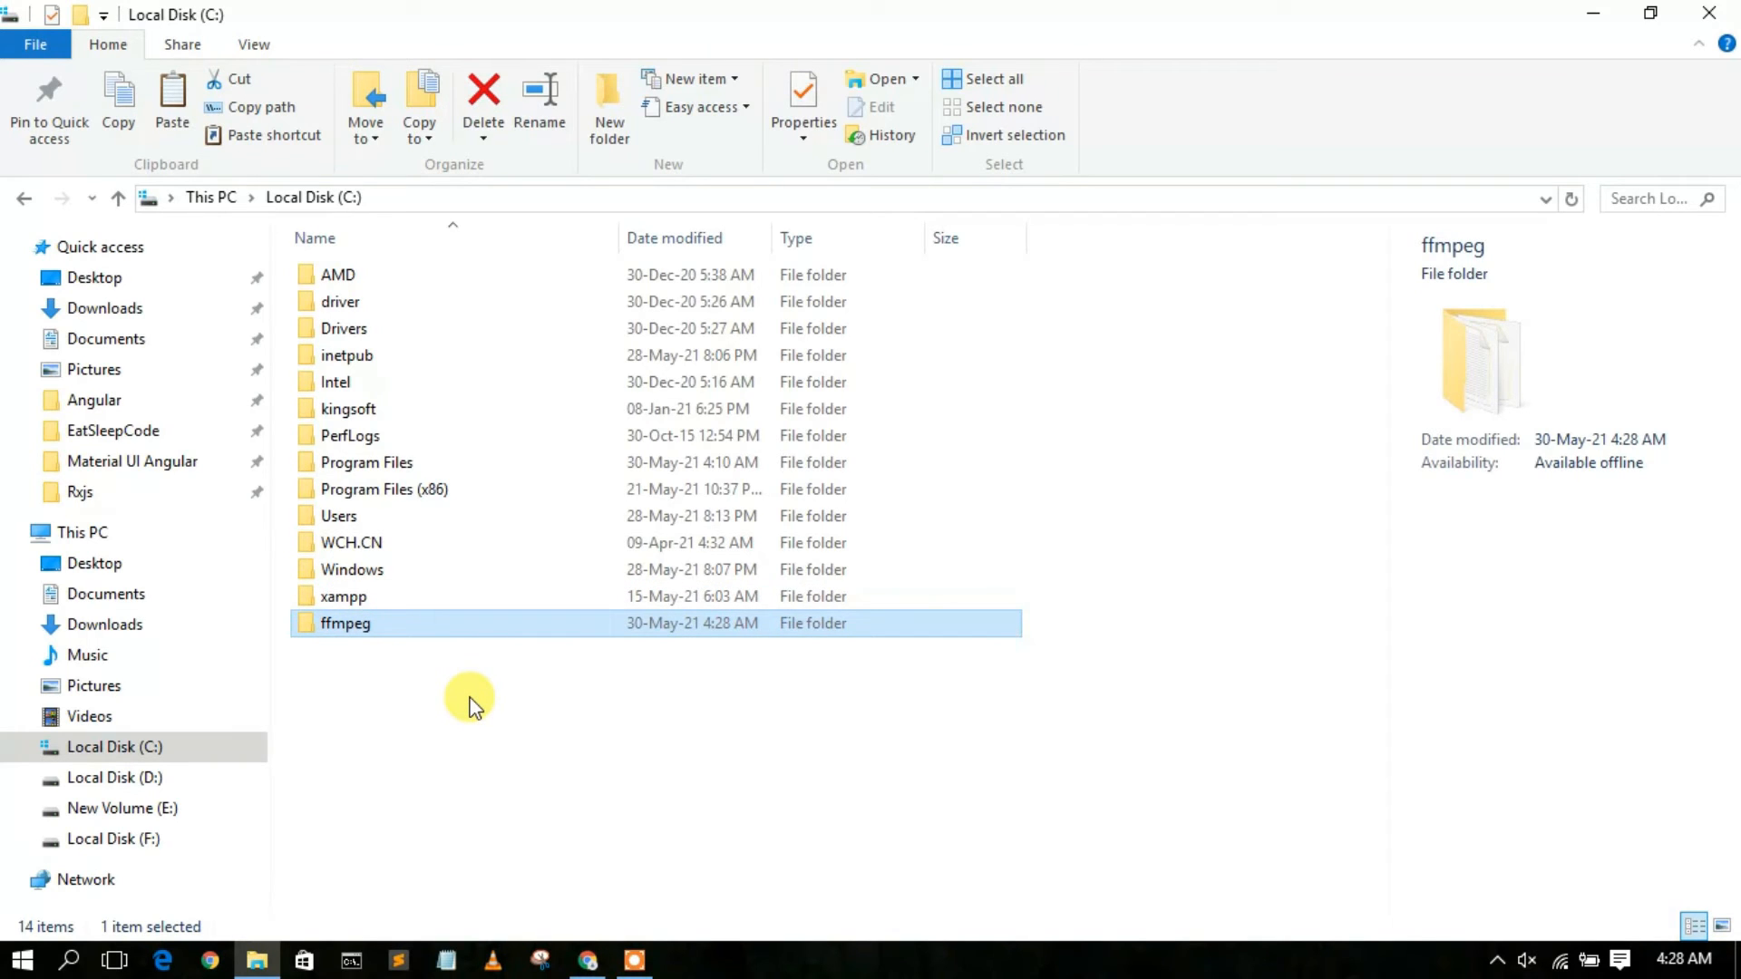
double_click(440, 622)
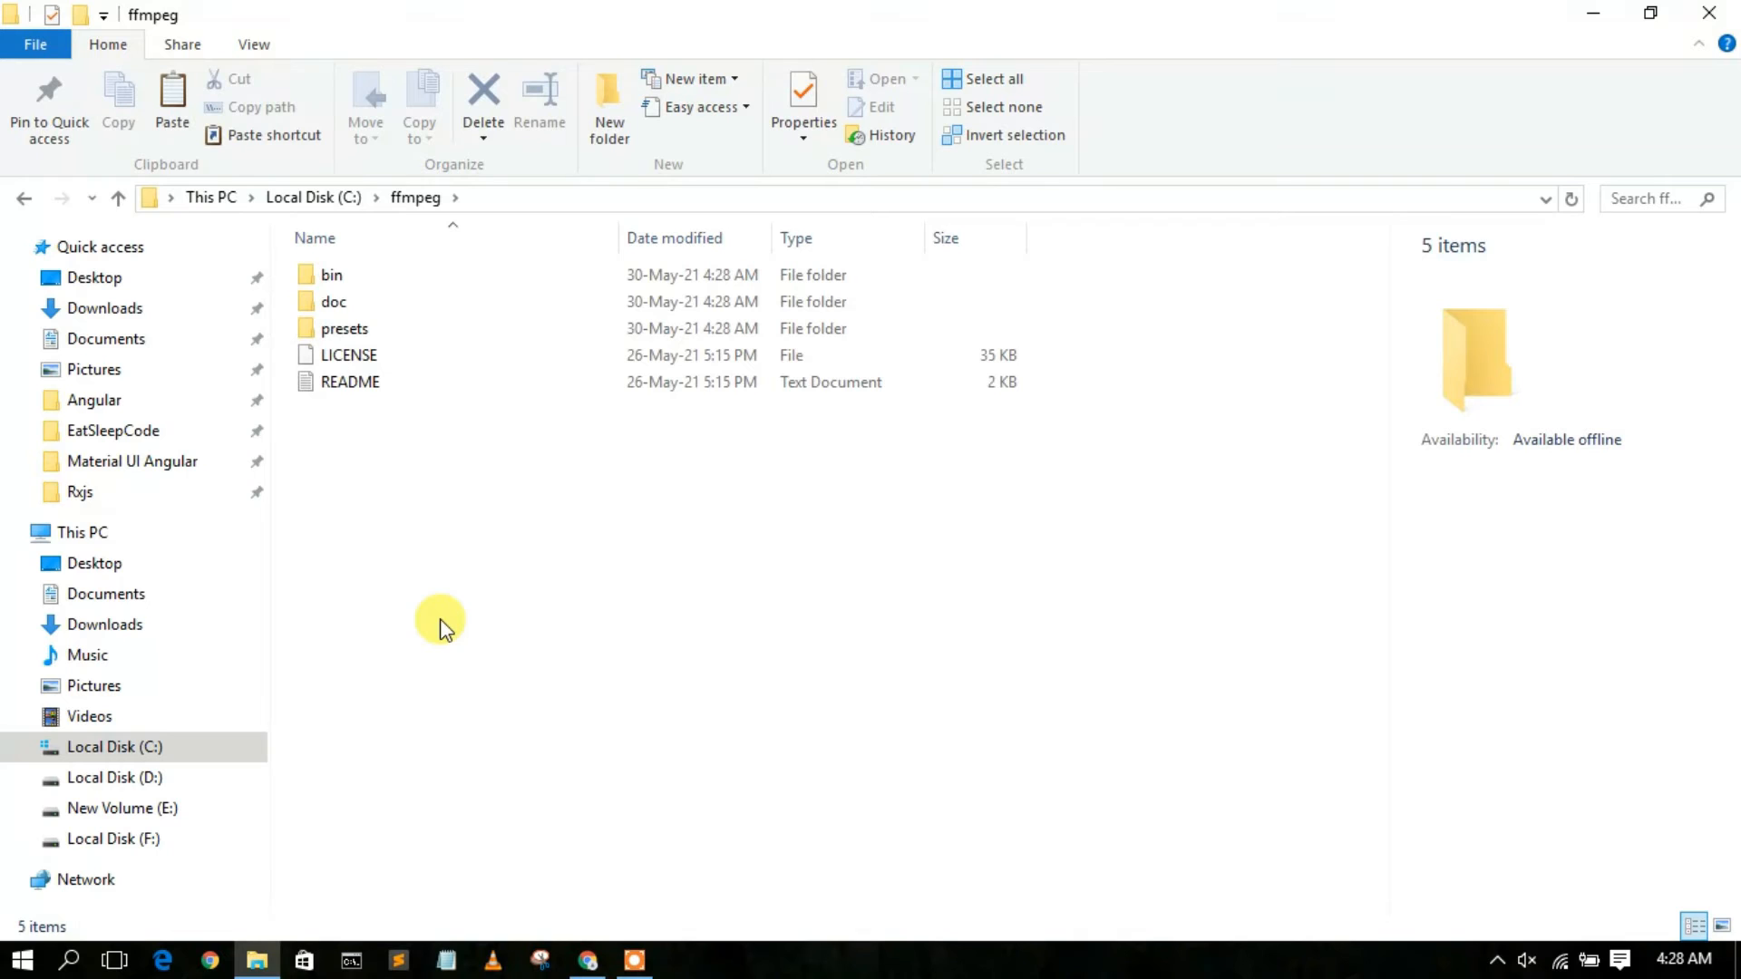
double_click(404, 280)
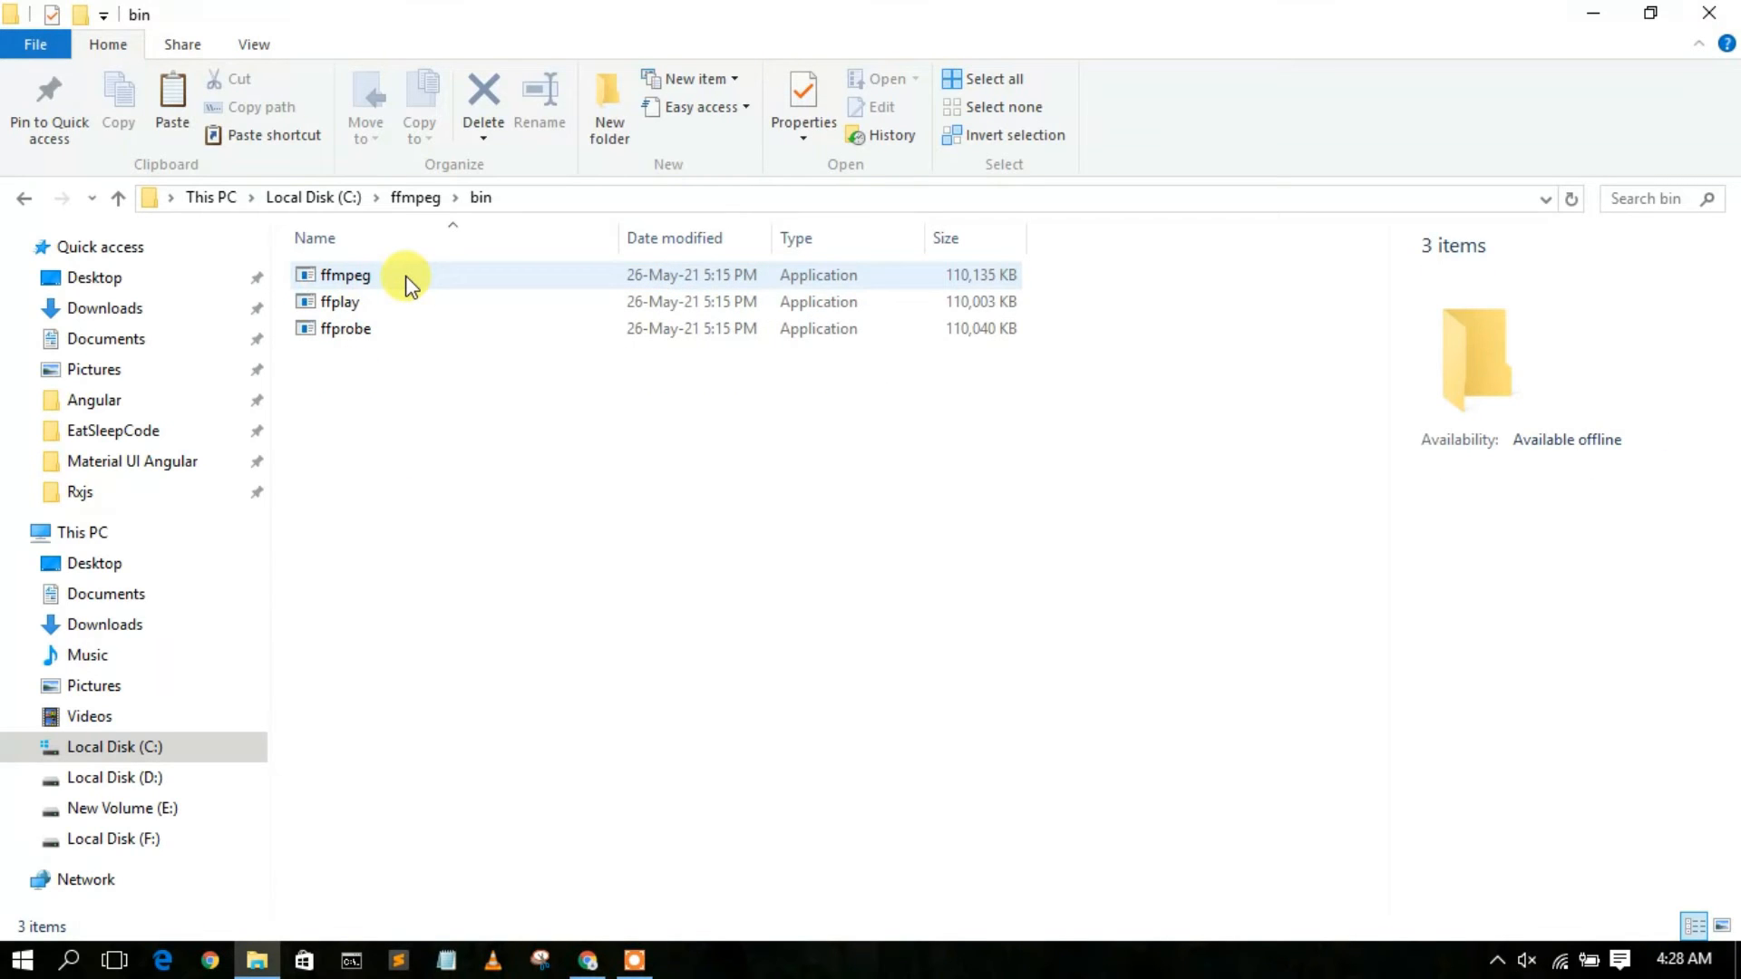
click(584, 199)
key(cmd+c)
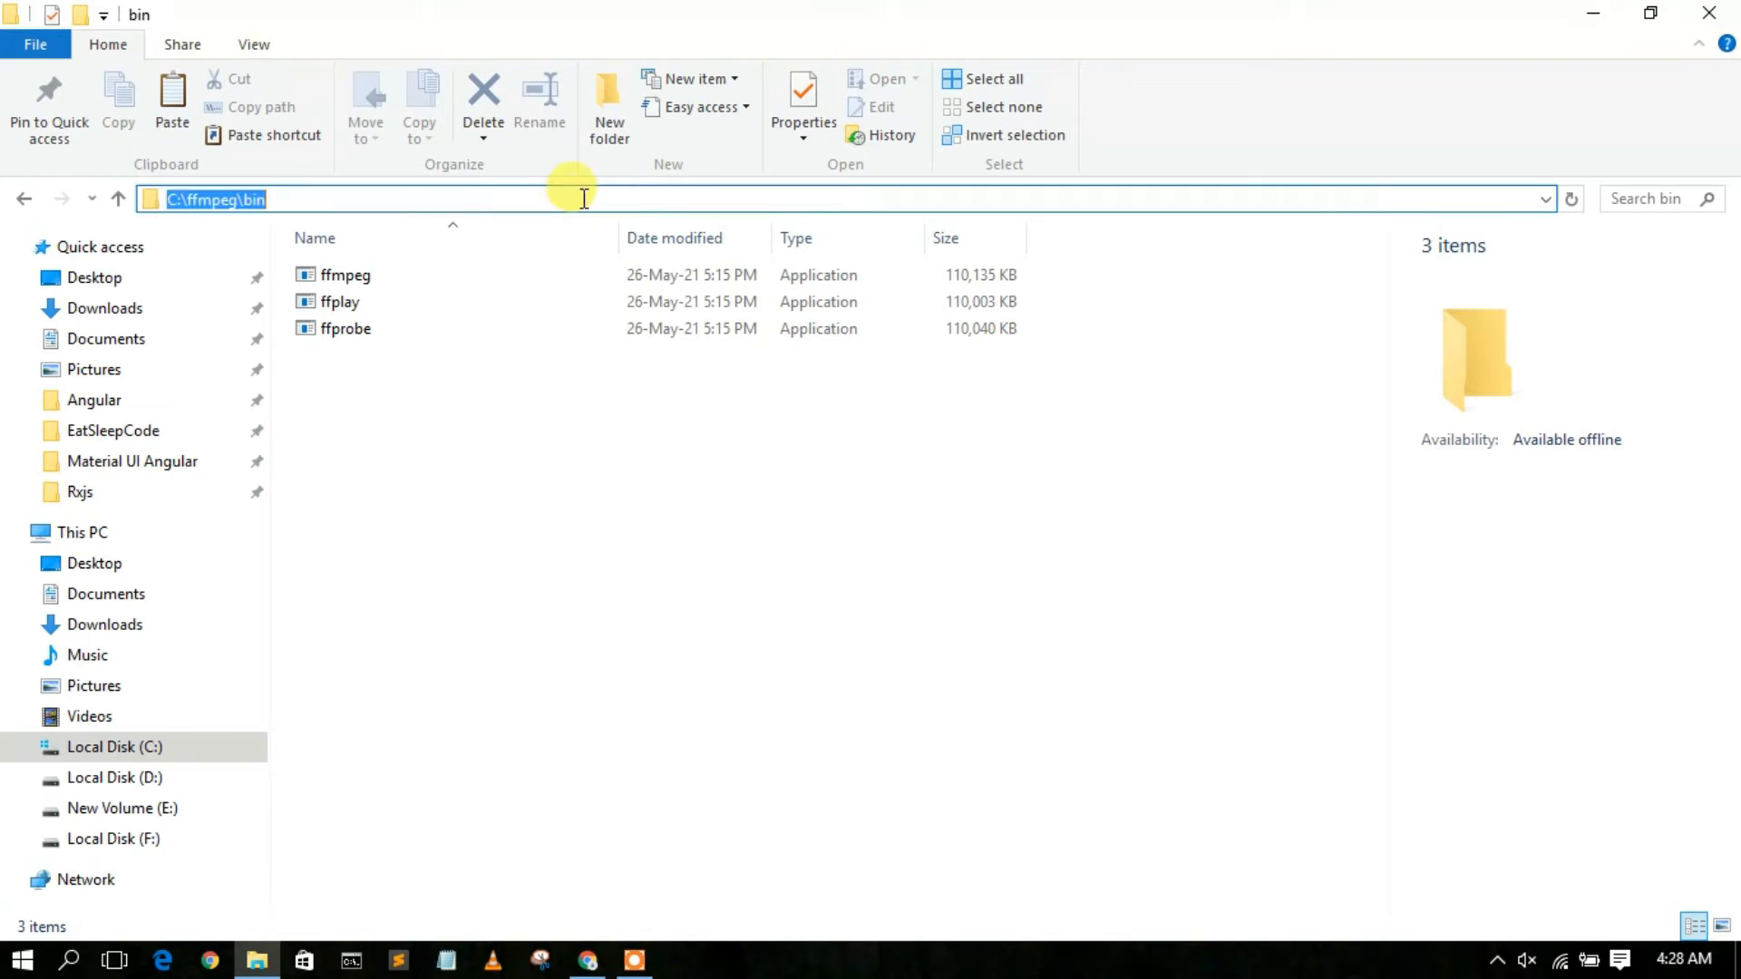
right_click(584, 199)
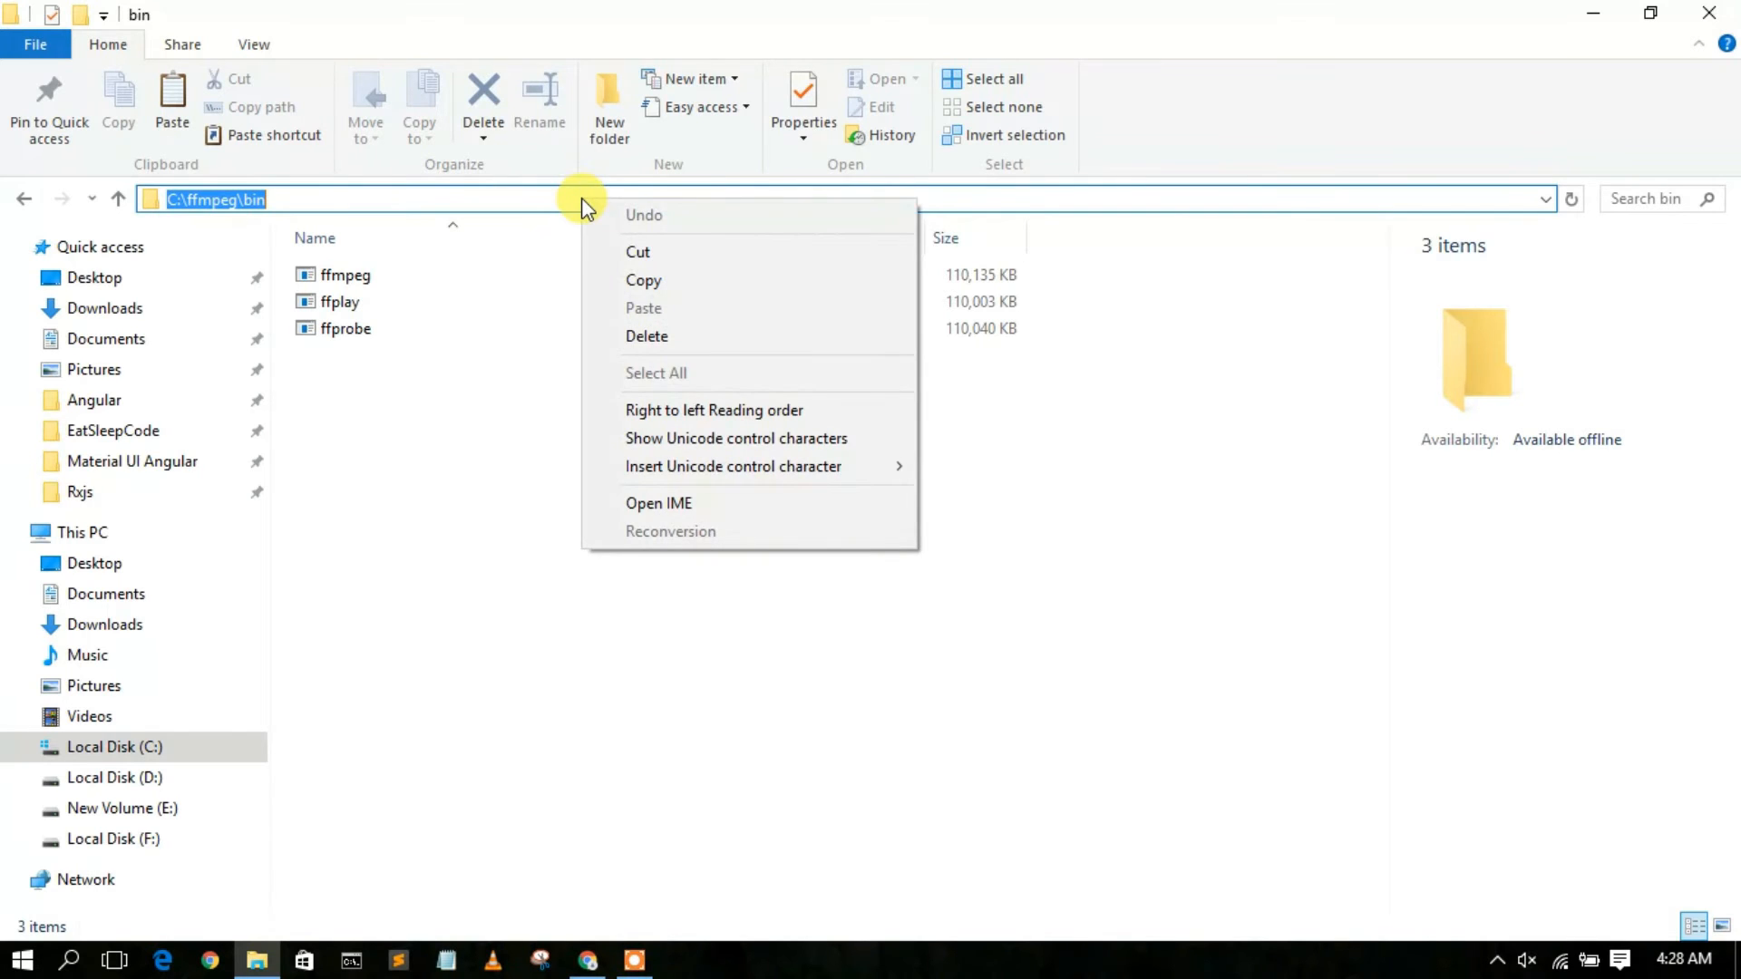
click(636, 281)
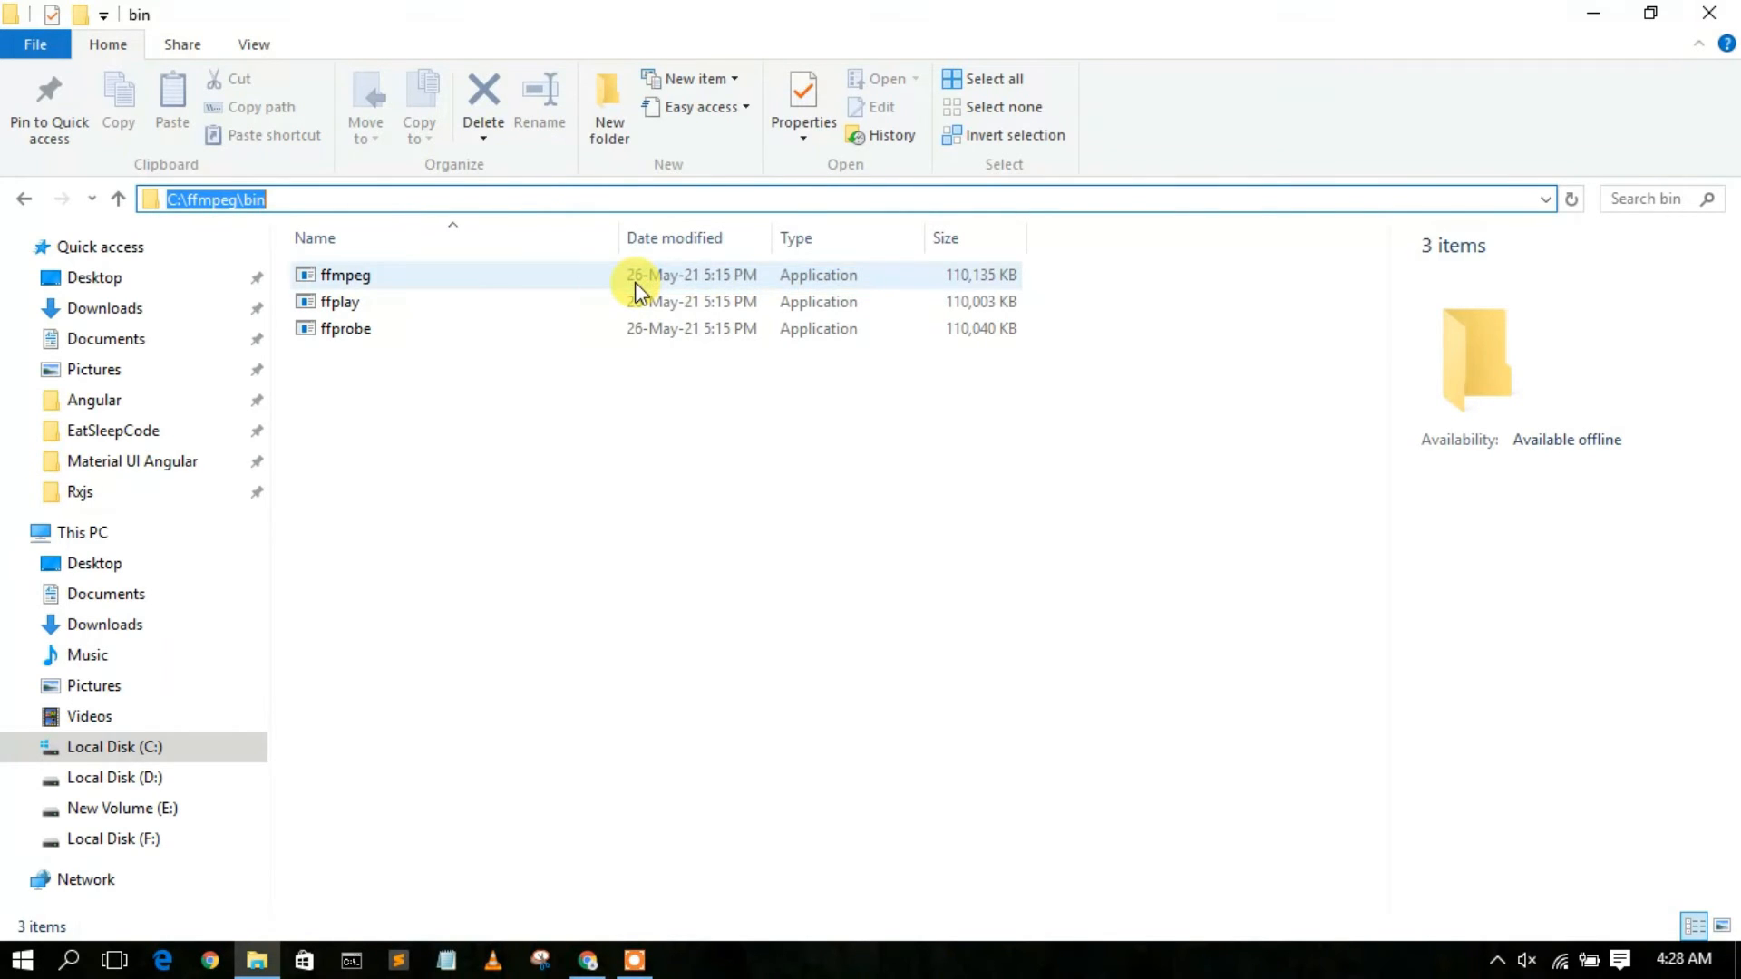
Minimize File Explorer, search Windows for "environment", and open the Environment Variables dialog from the system settings.
click(1593, 11)
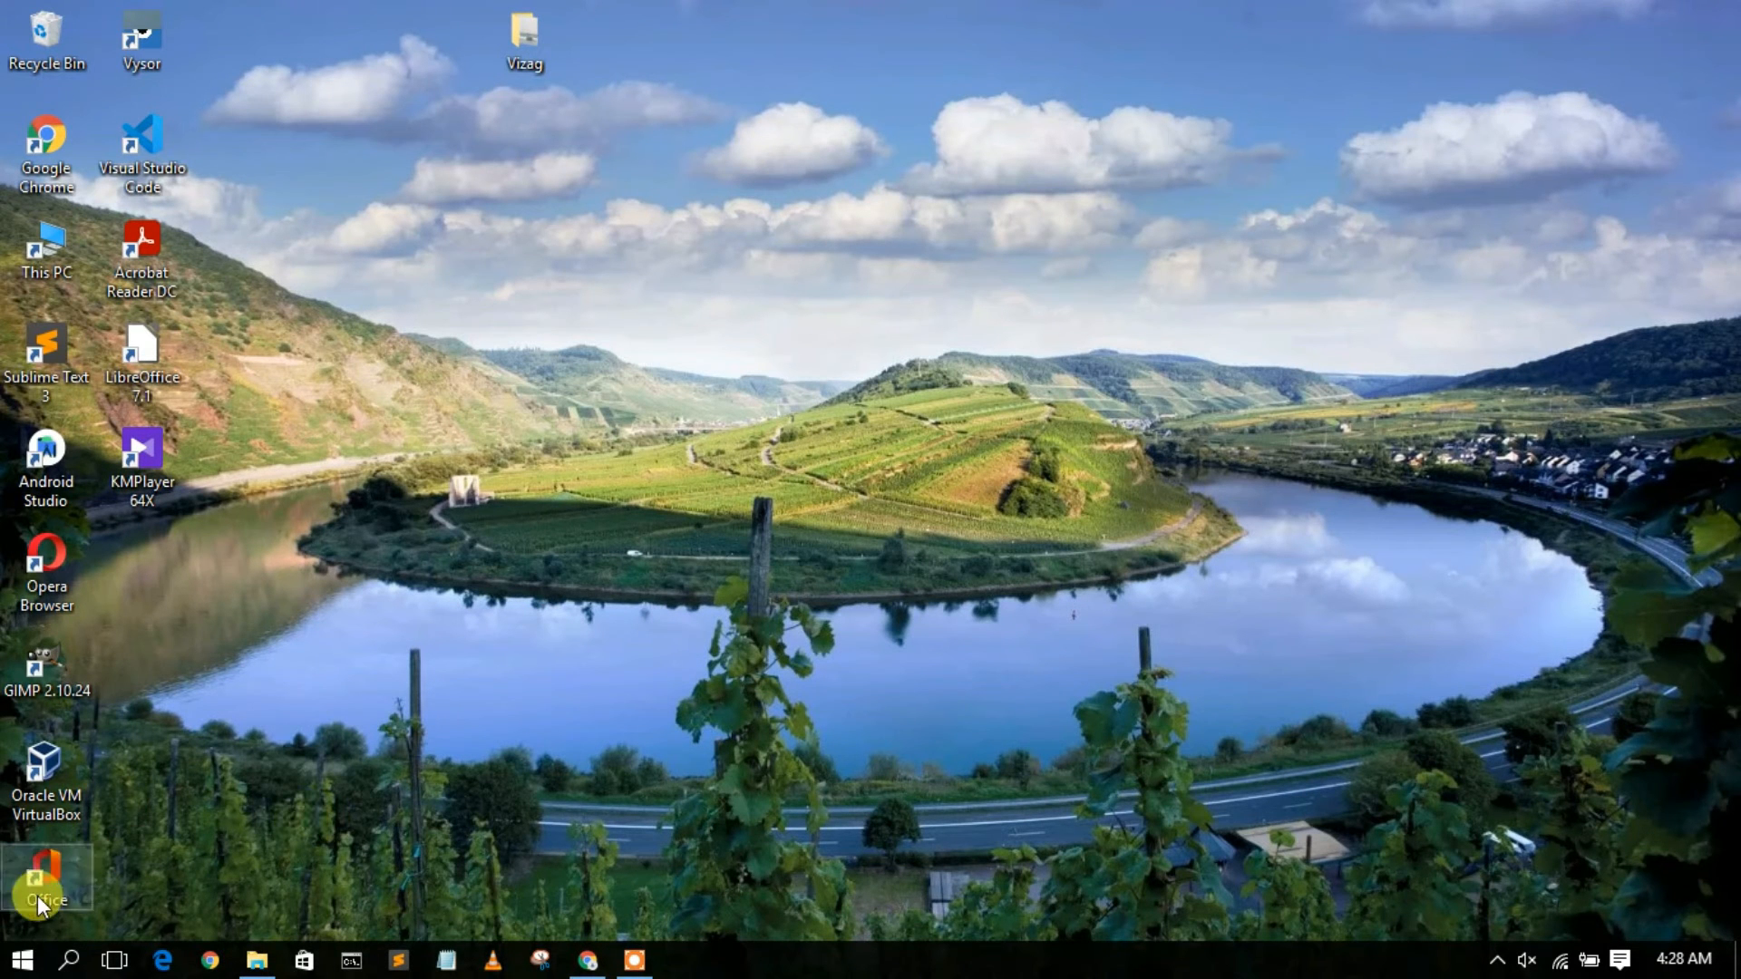
click(63, 961)
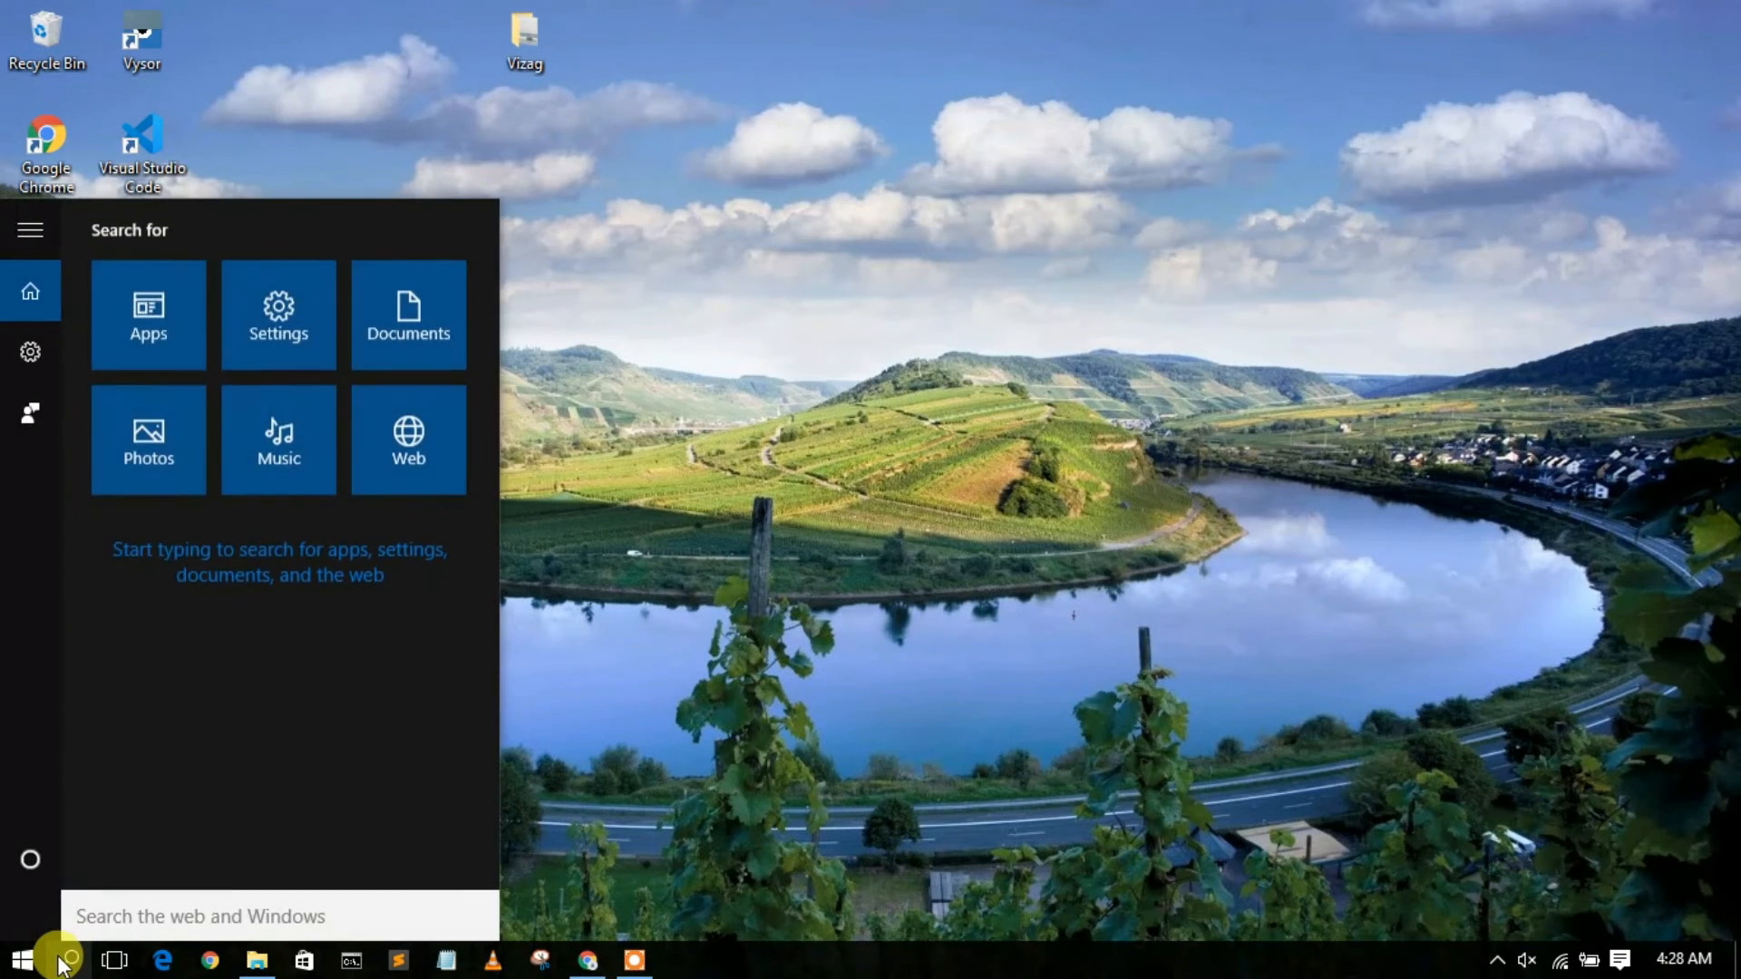
text(en)
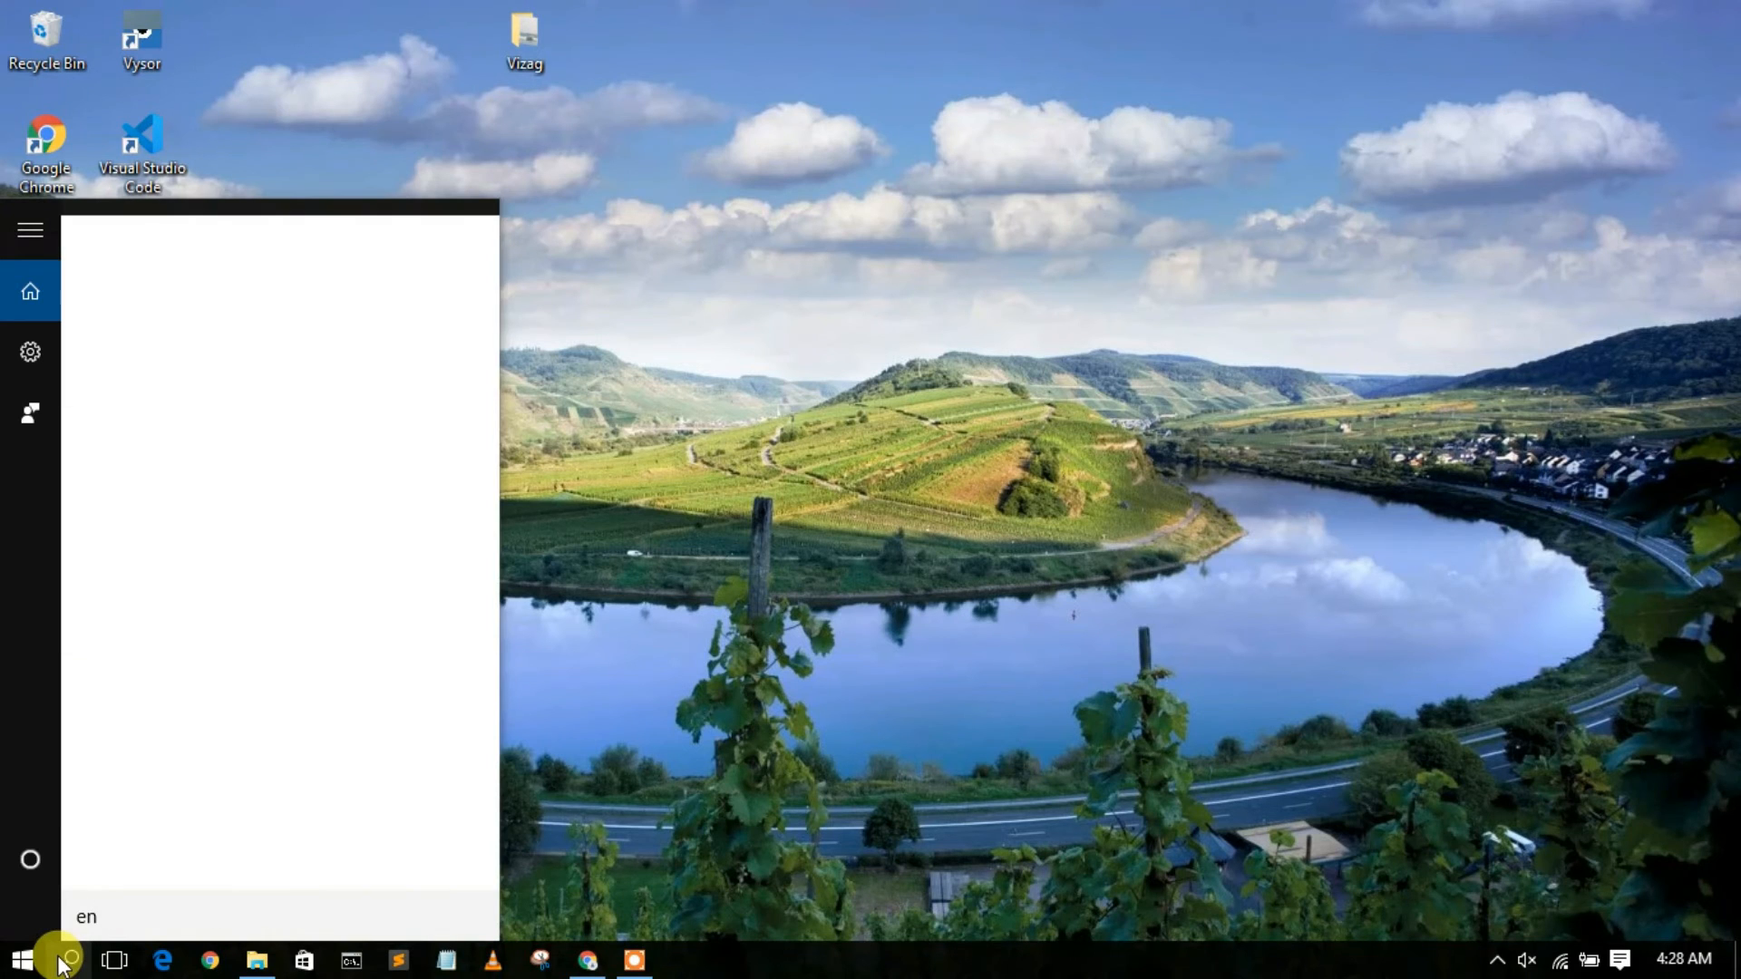
text(vironment)
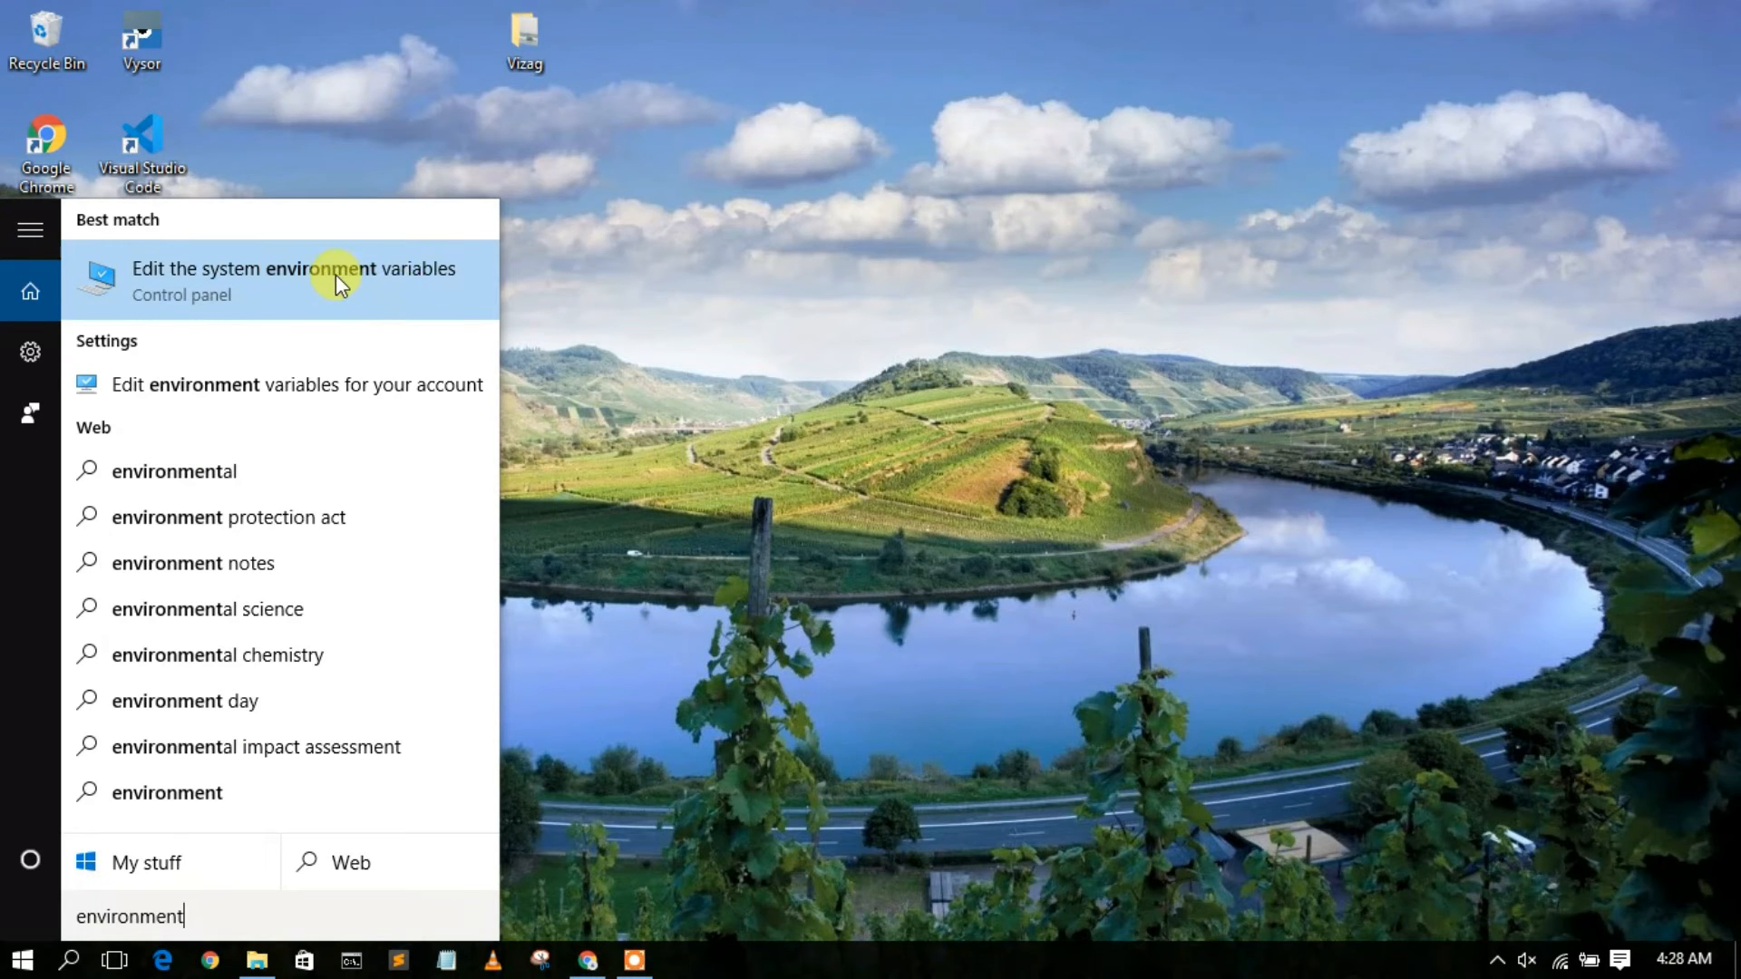
click(280, 276)
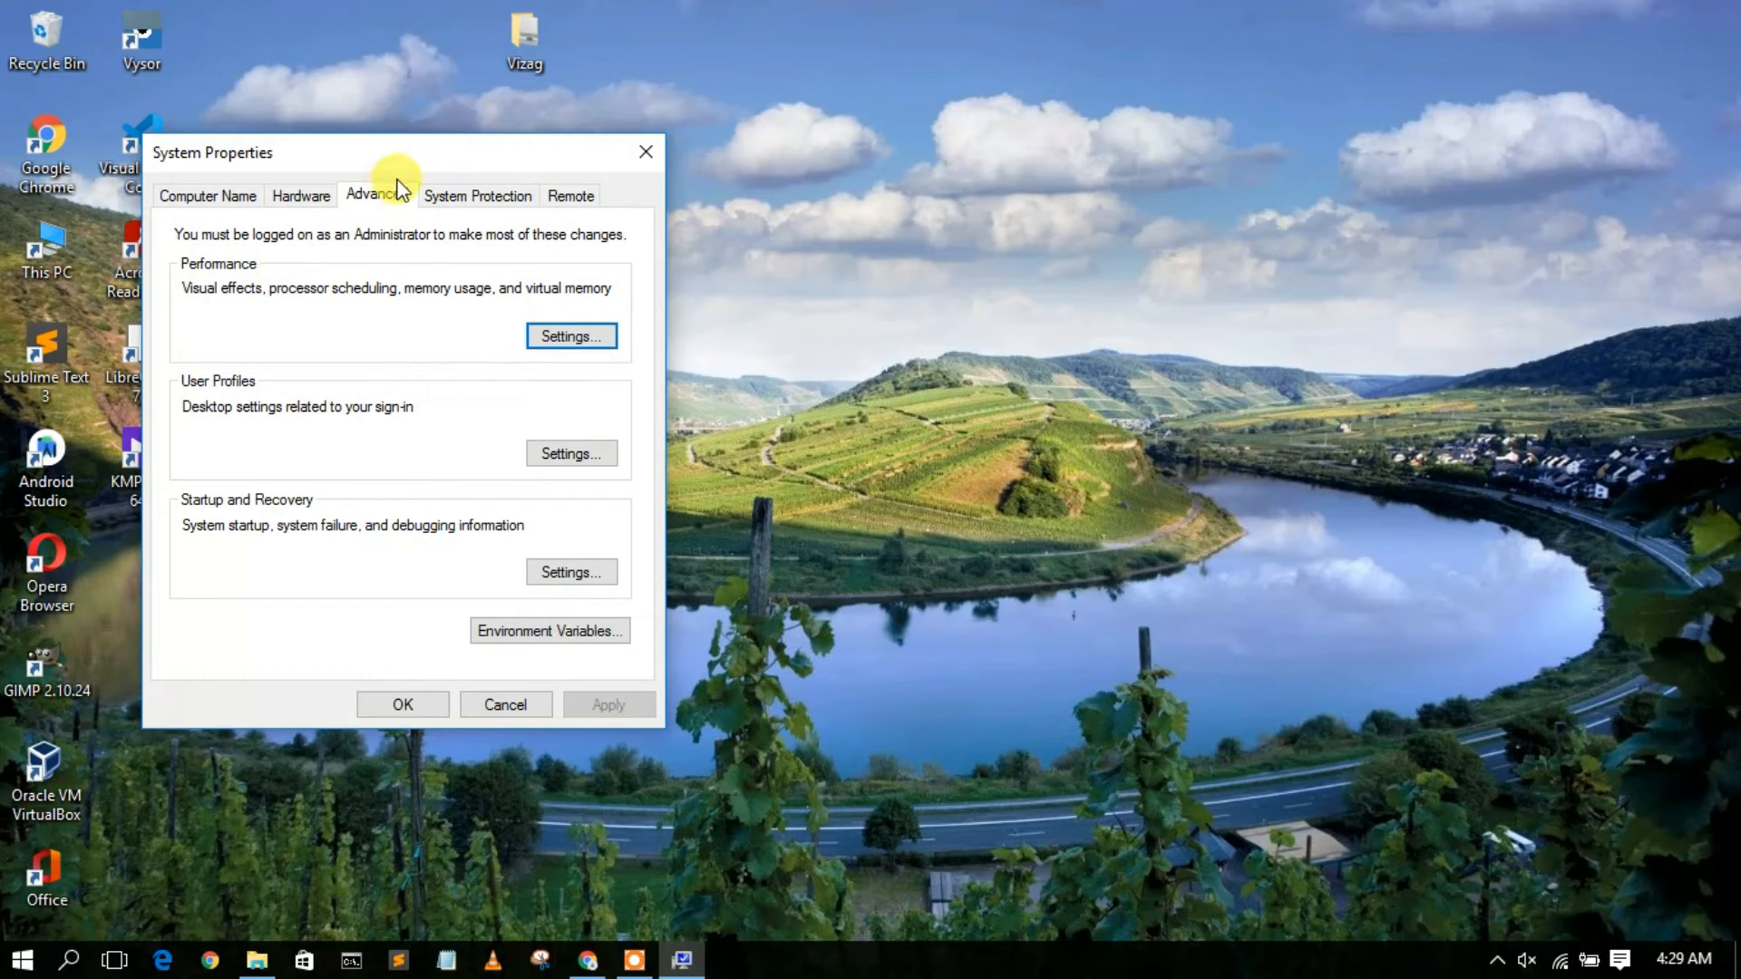
drag(422, 143, 524, 146)
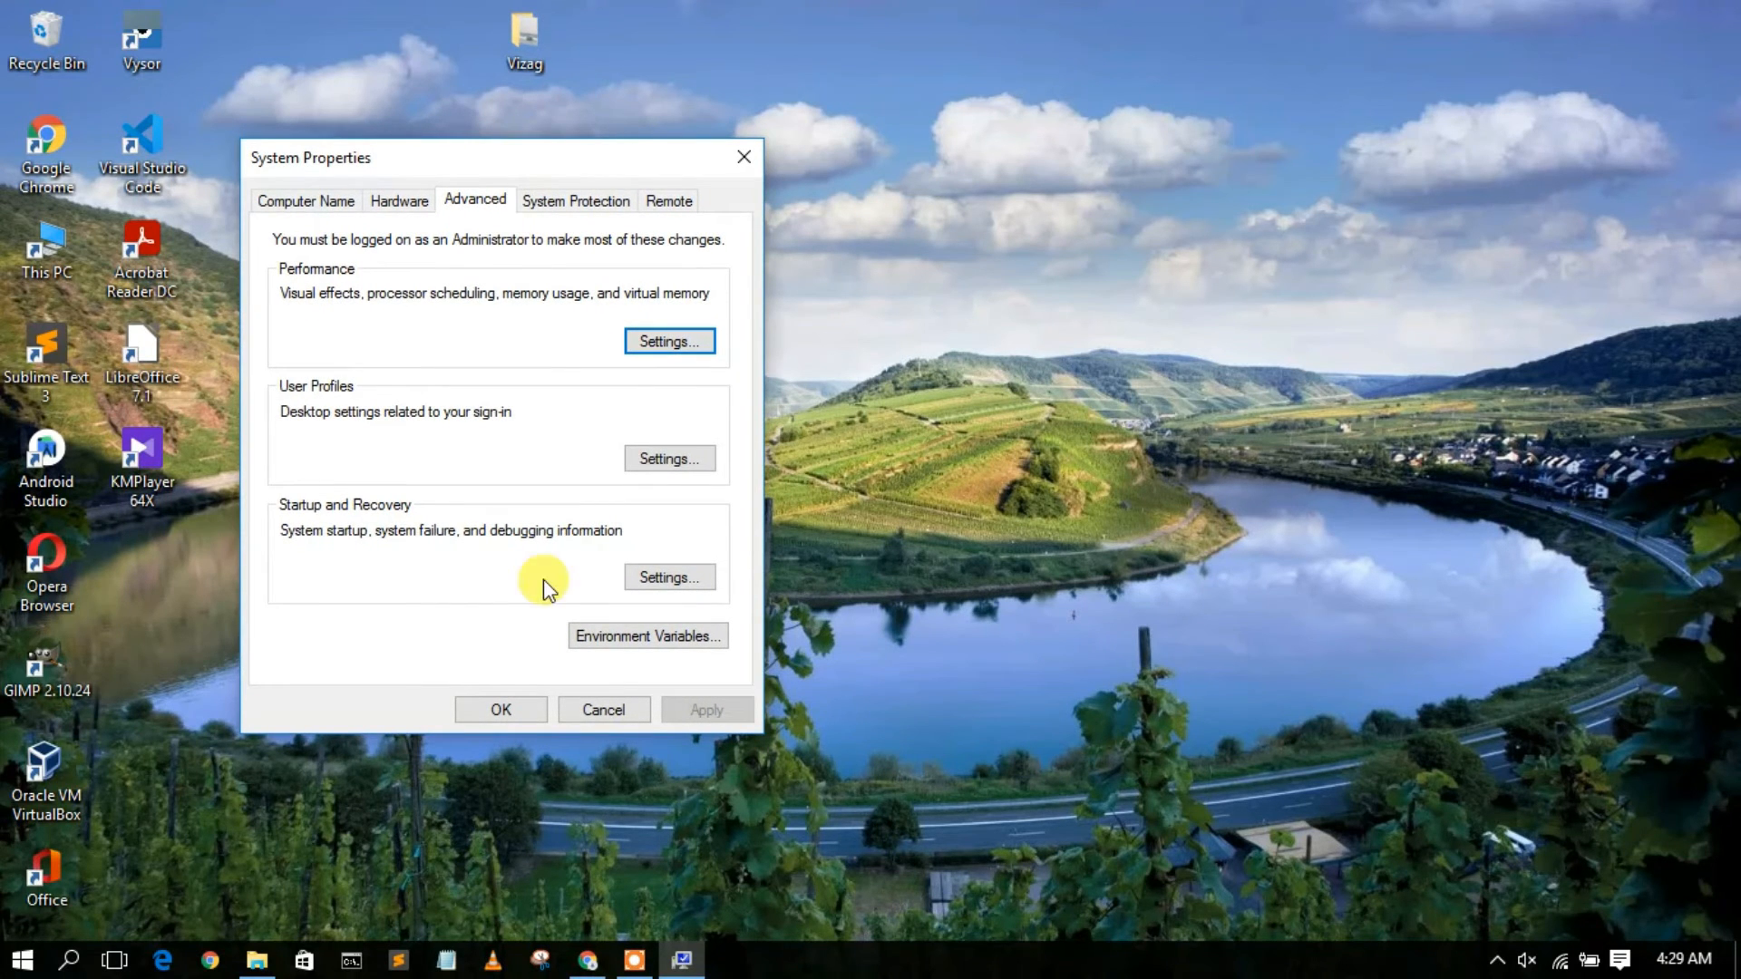
click(653, 644)
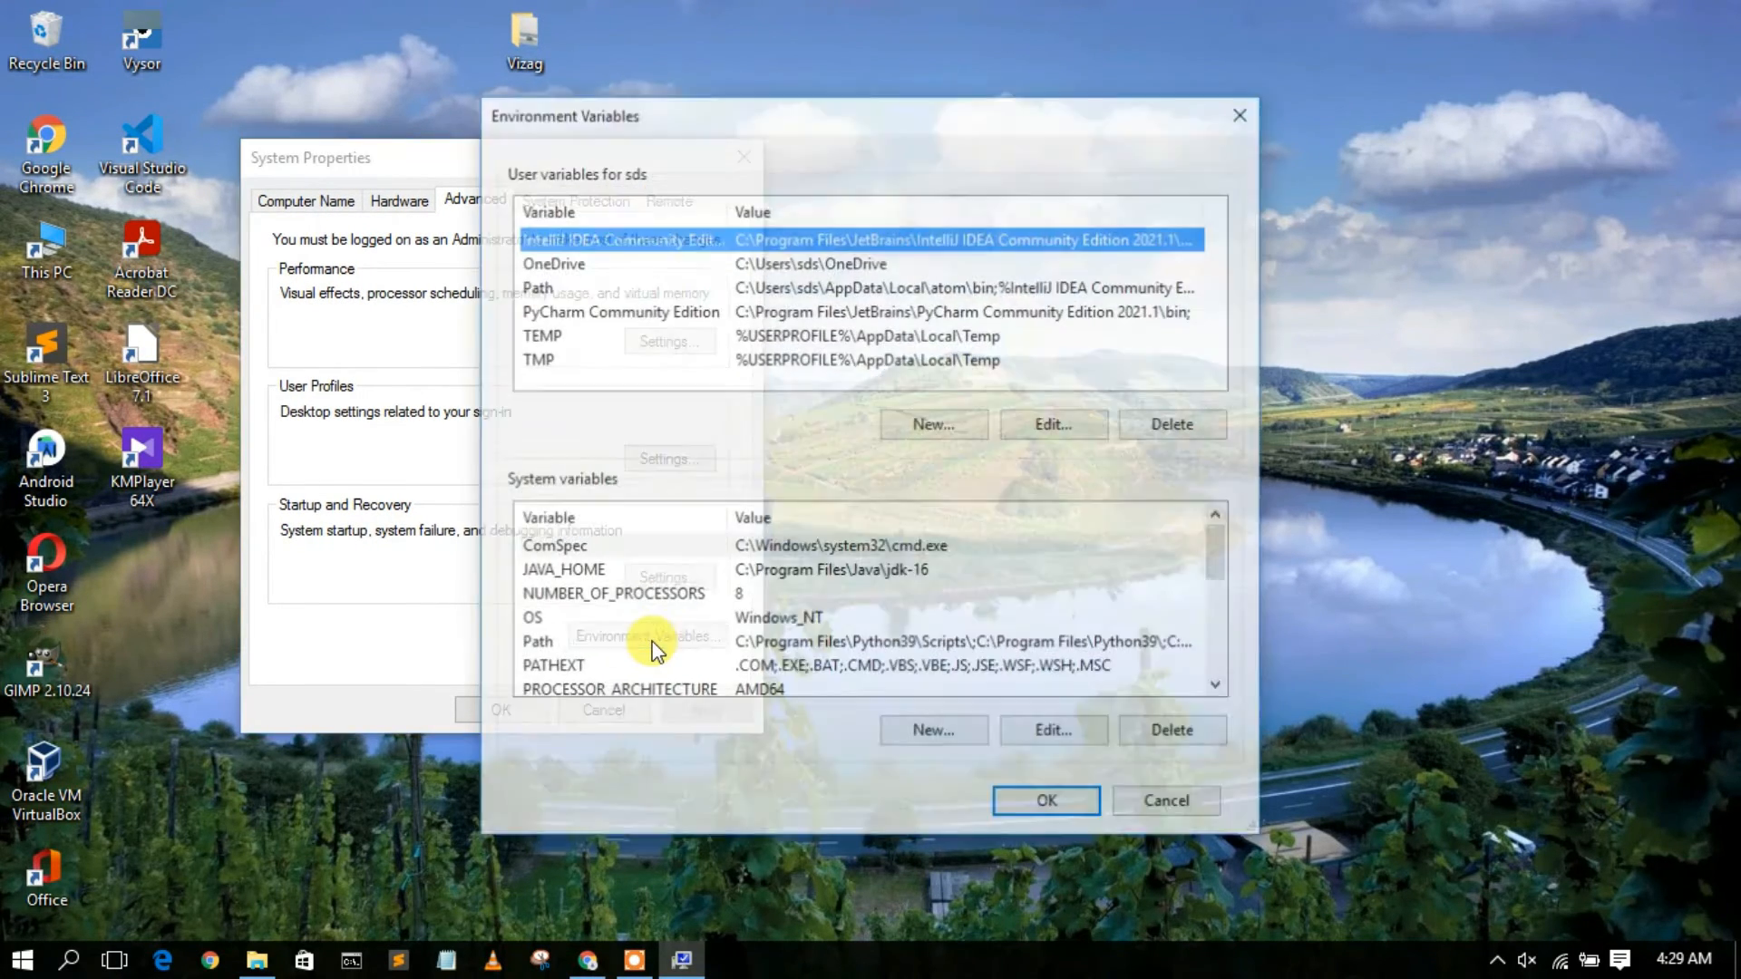
Add the copied path C:\ffmpeg\bin as a new entry in the system Path variable and accept all open dialogs.
click(557, 646)
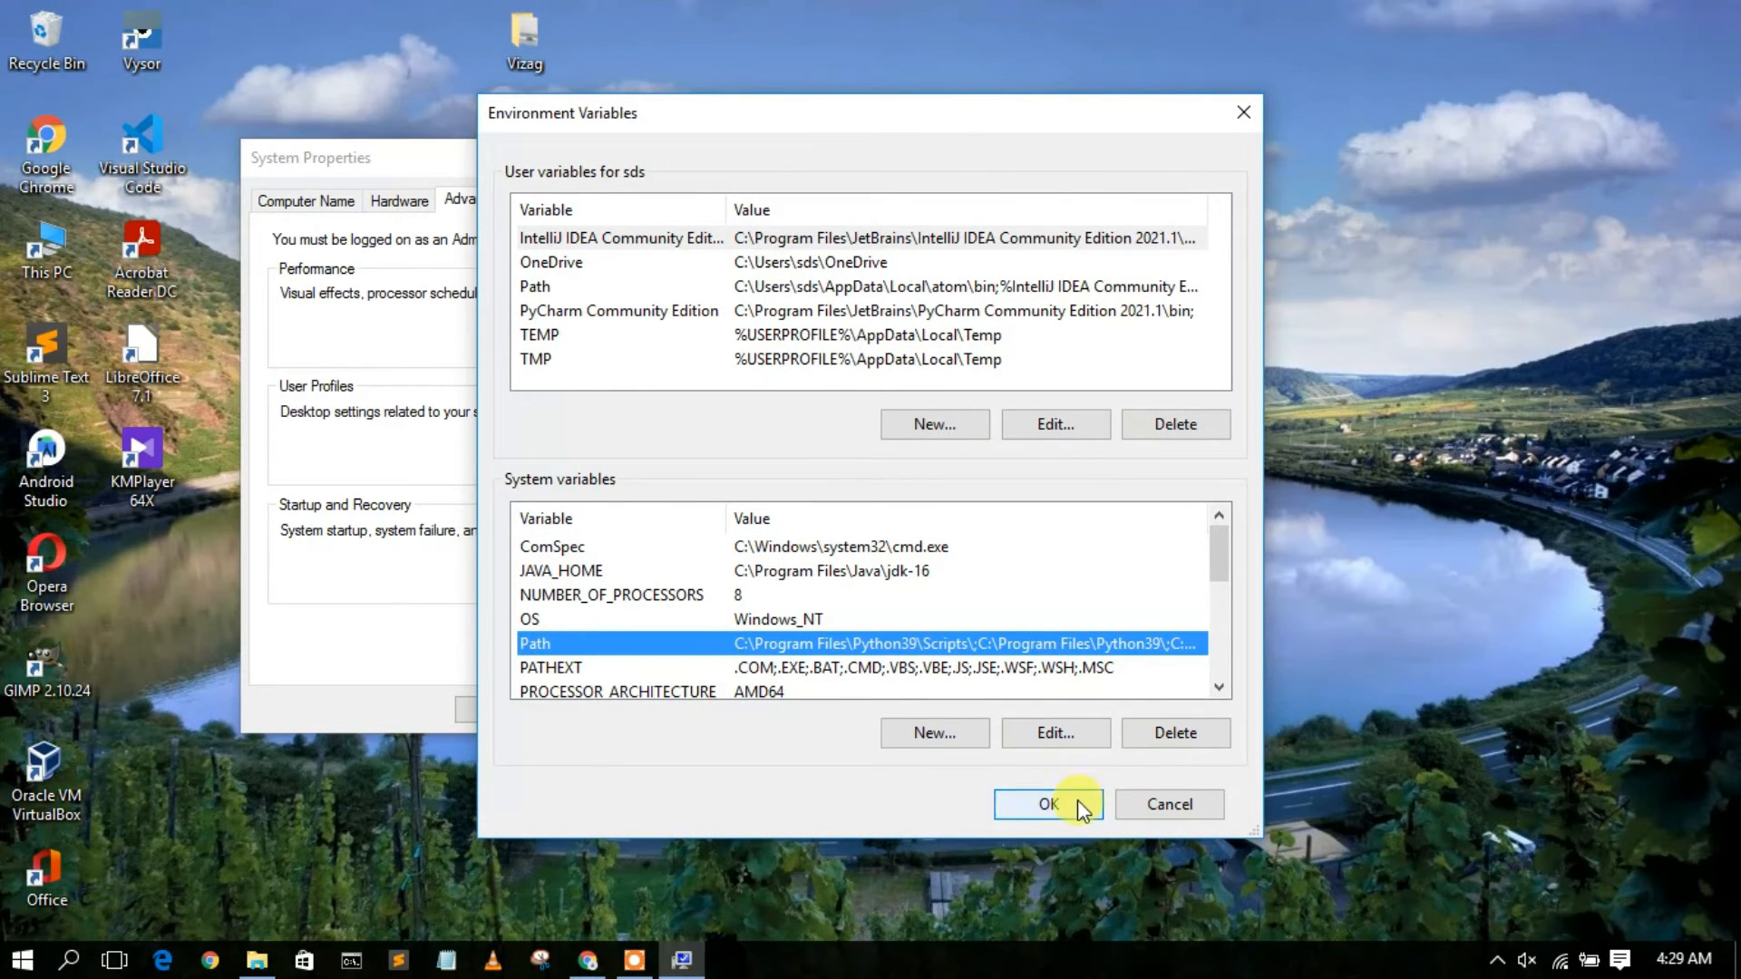
click(1054, 734)
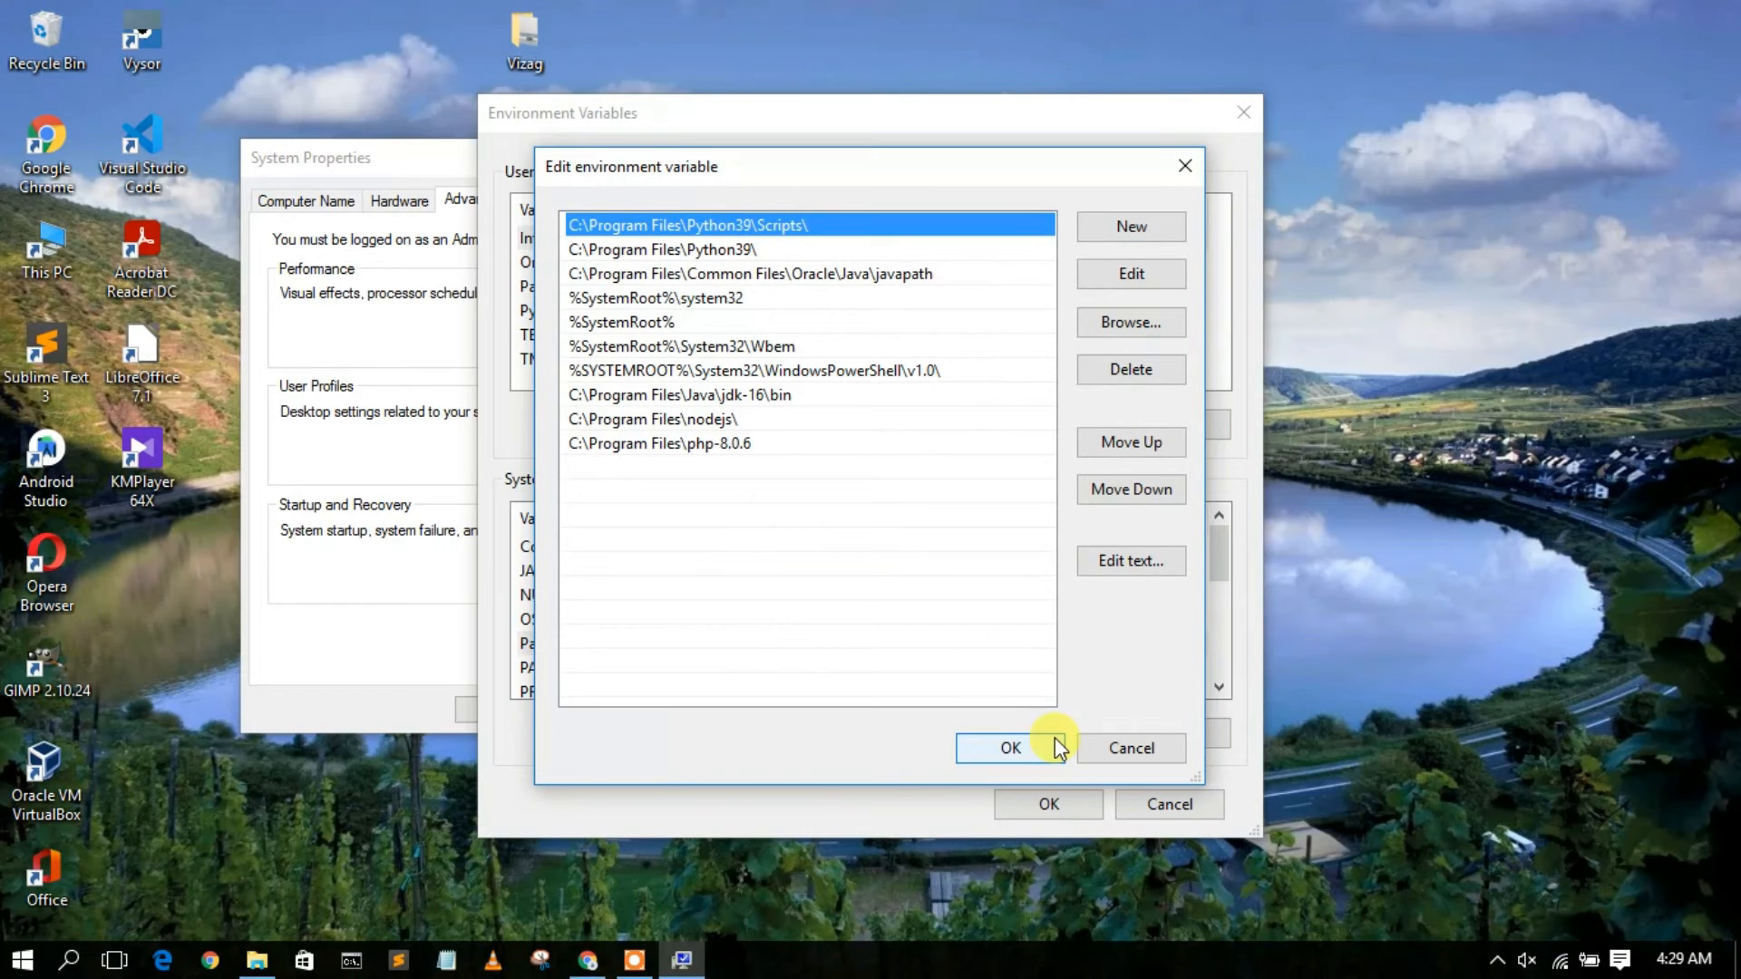
drag(854, 156, 868, 175)
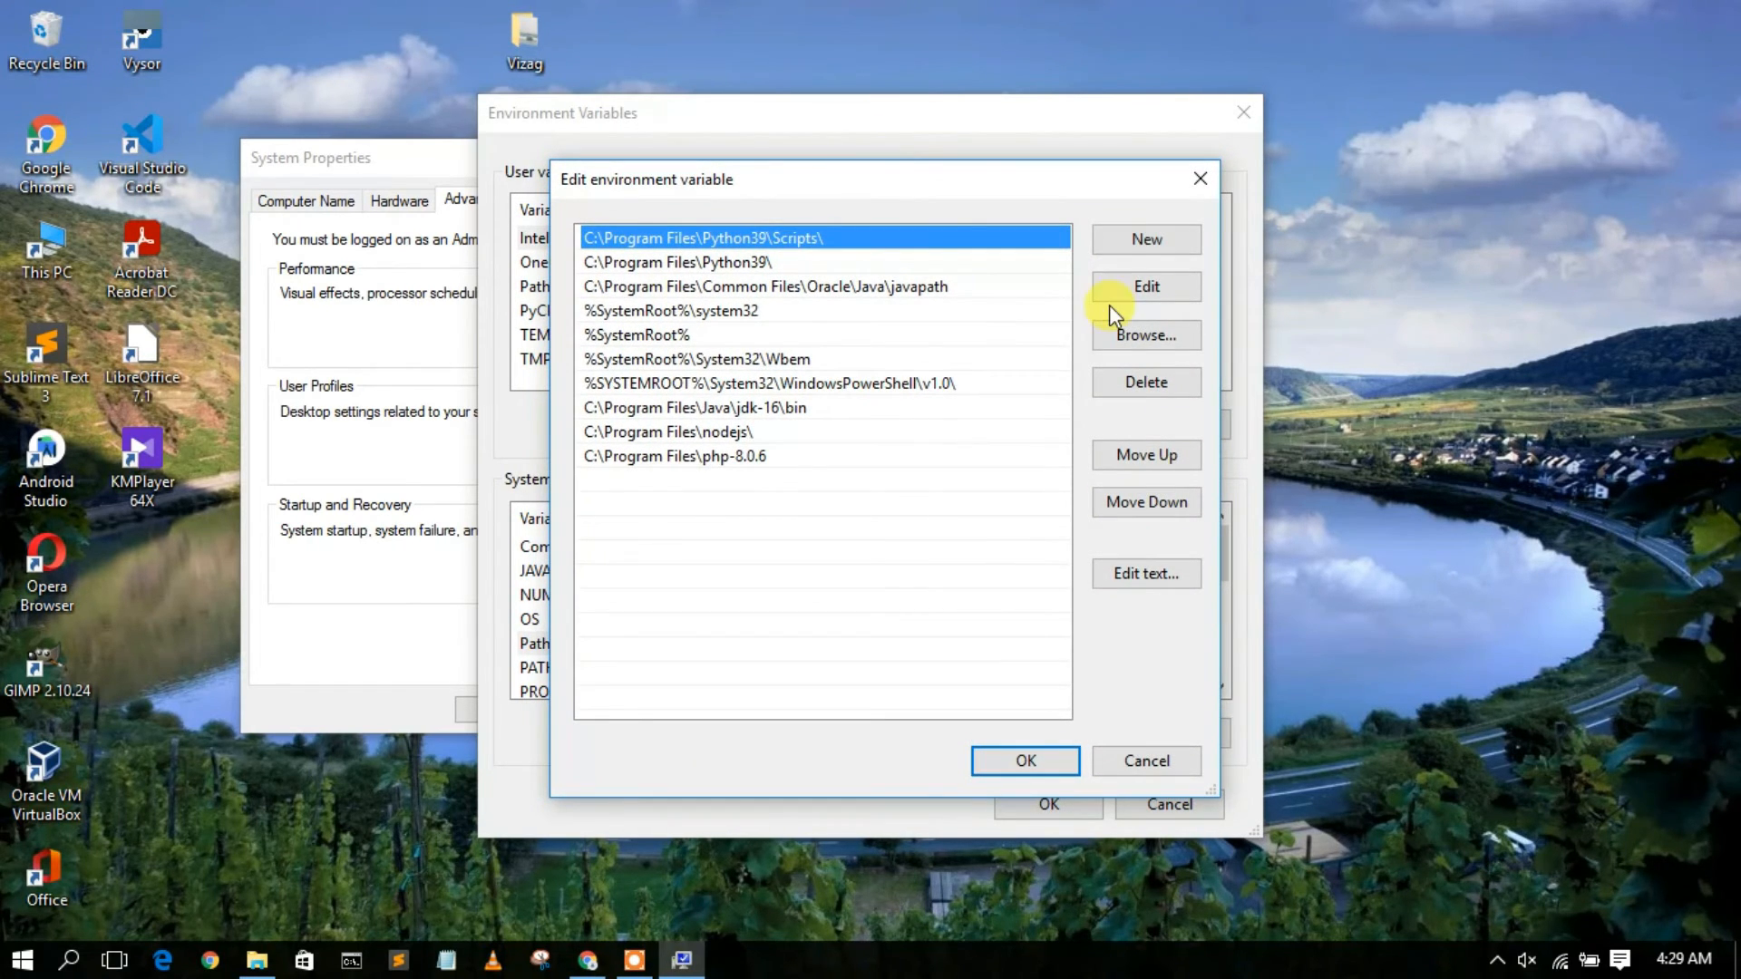
click(1141, 240)
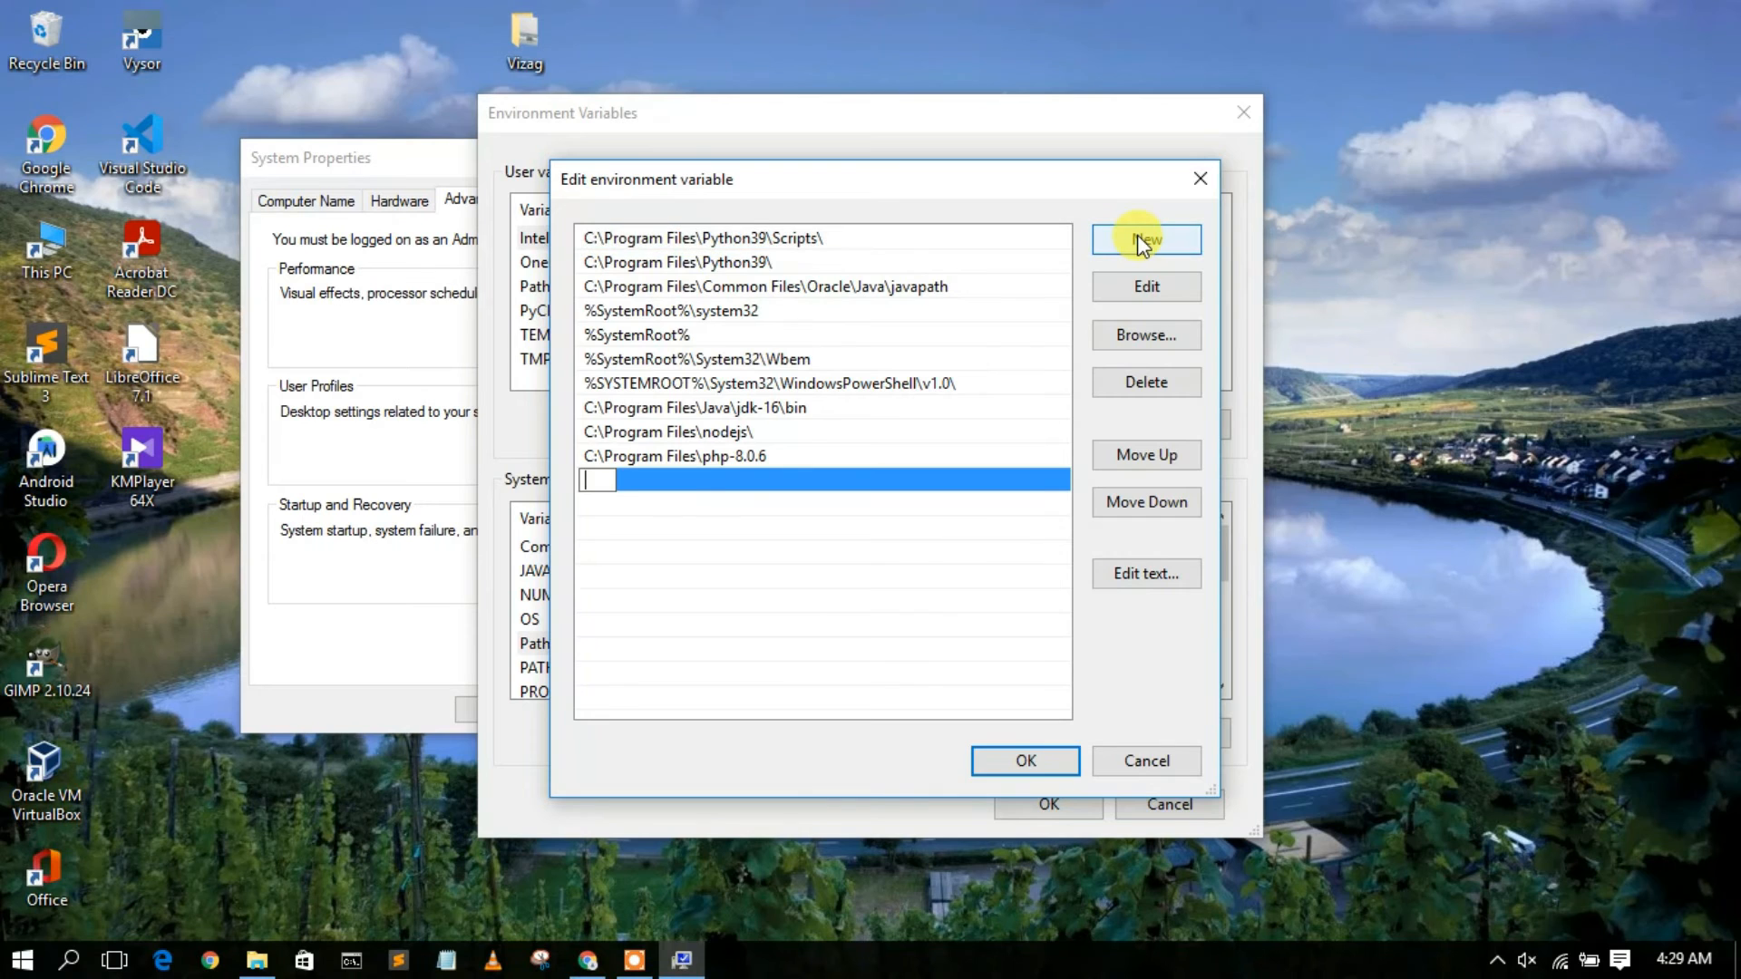
right_click(593, 471)
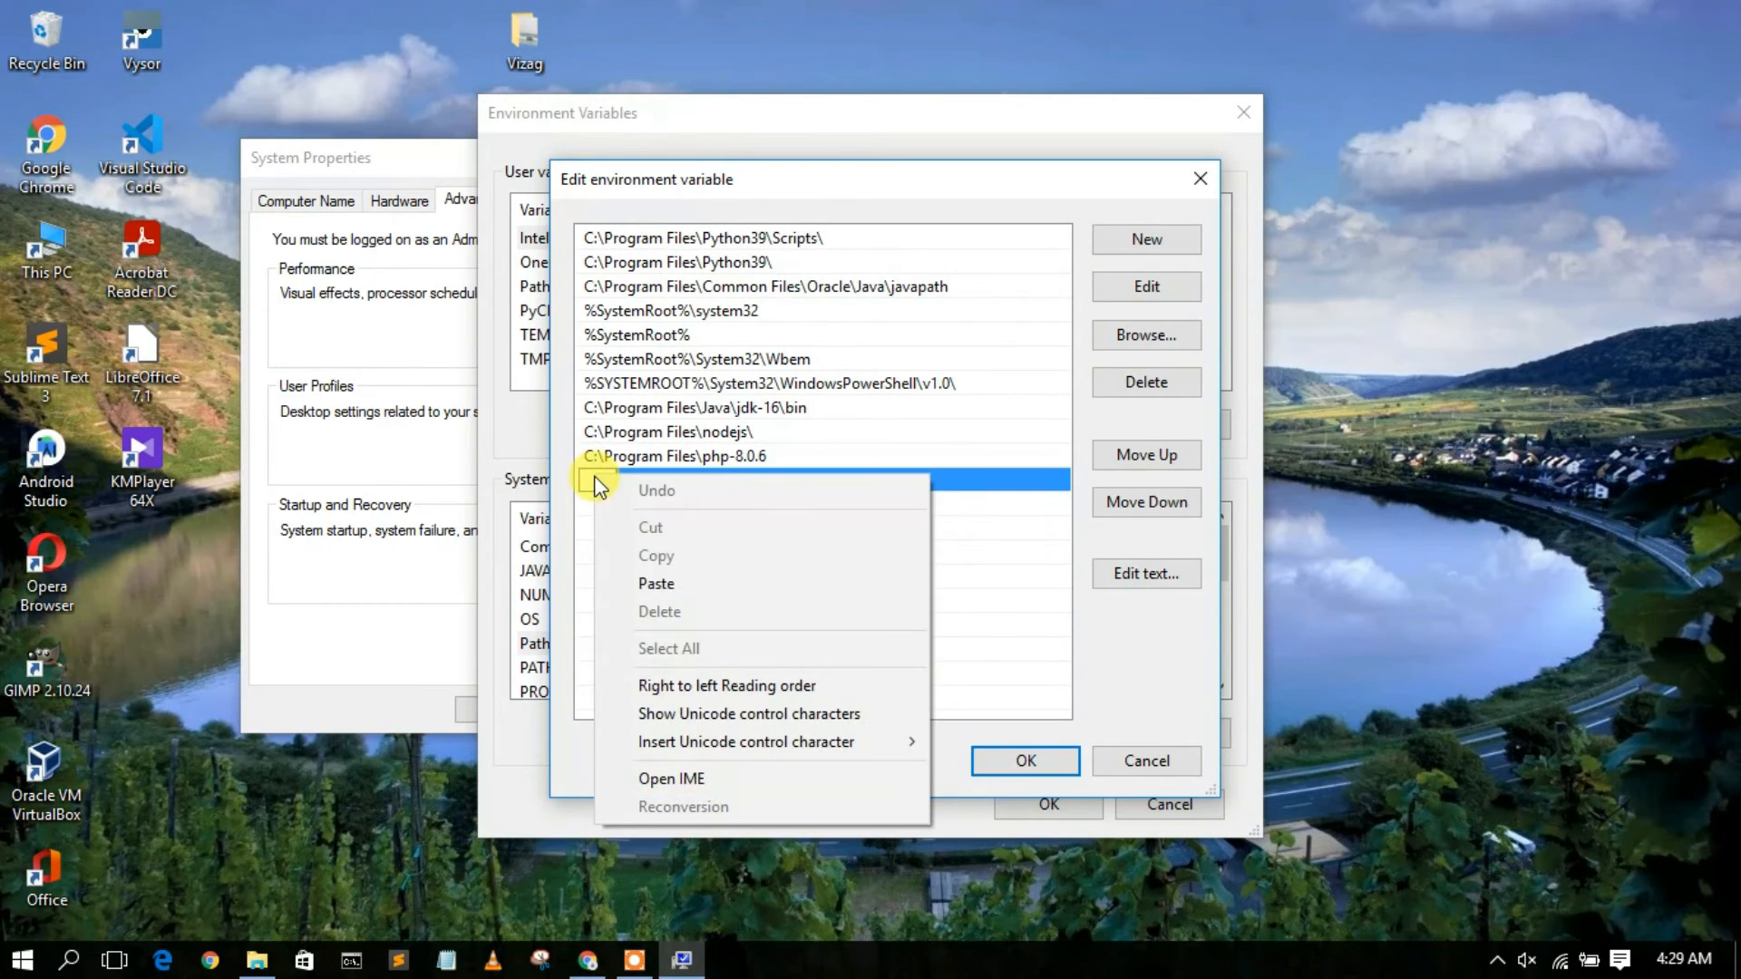
click(656, 584)
click(655, 508)
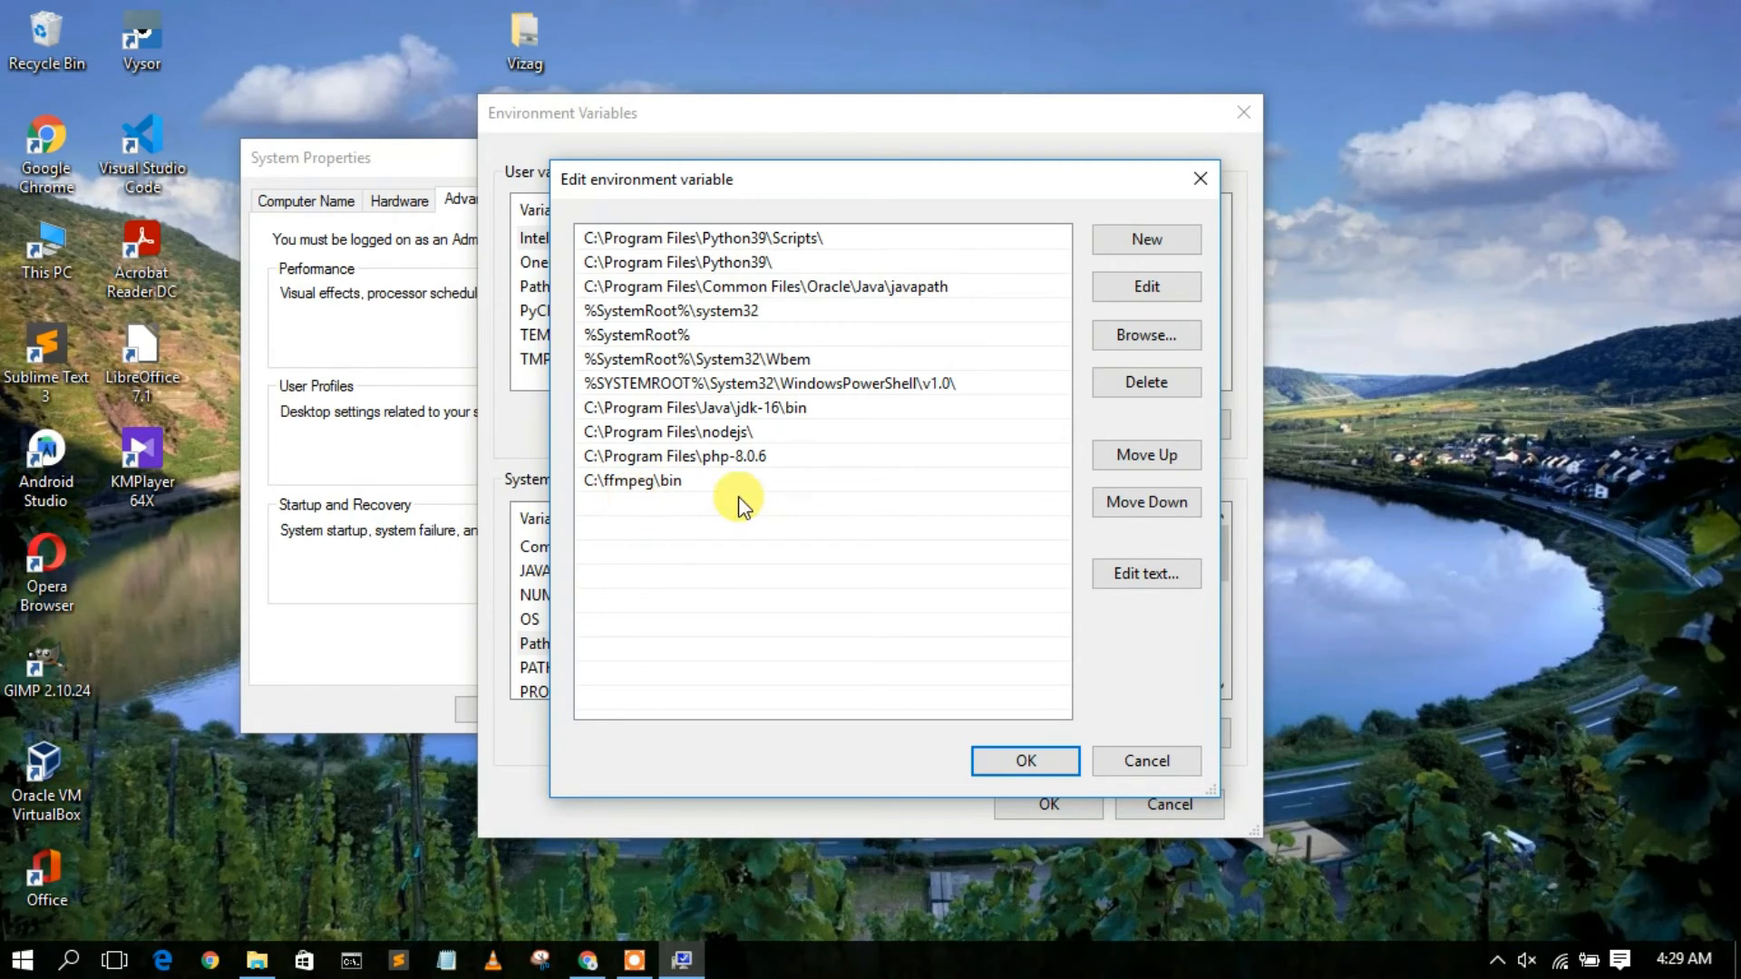
click(665, 494)
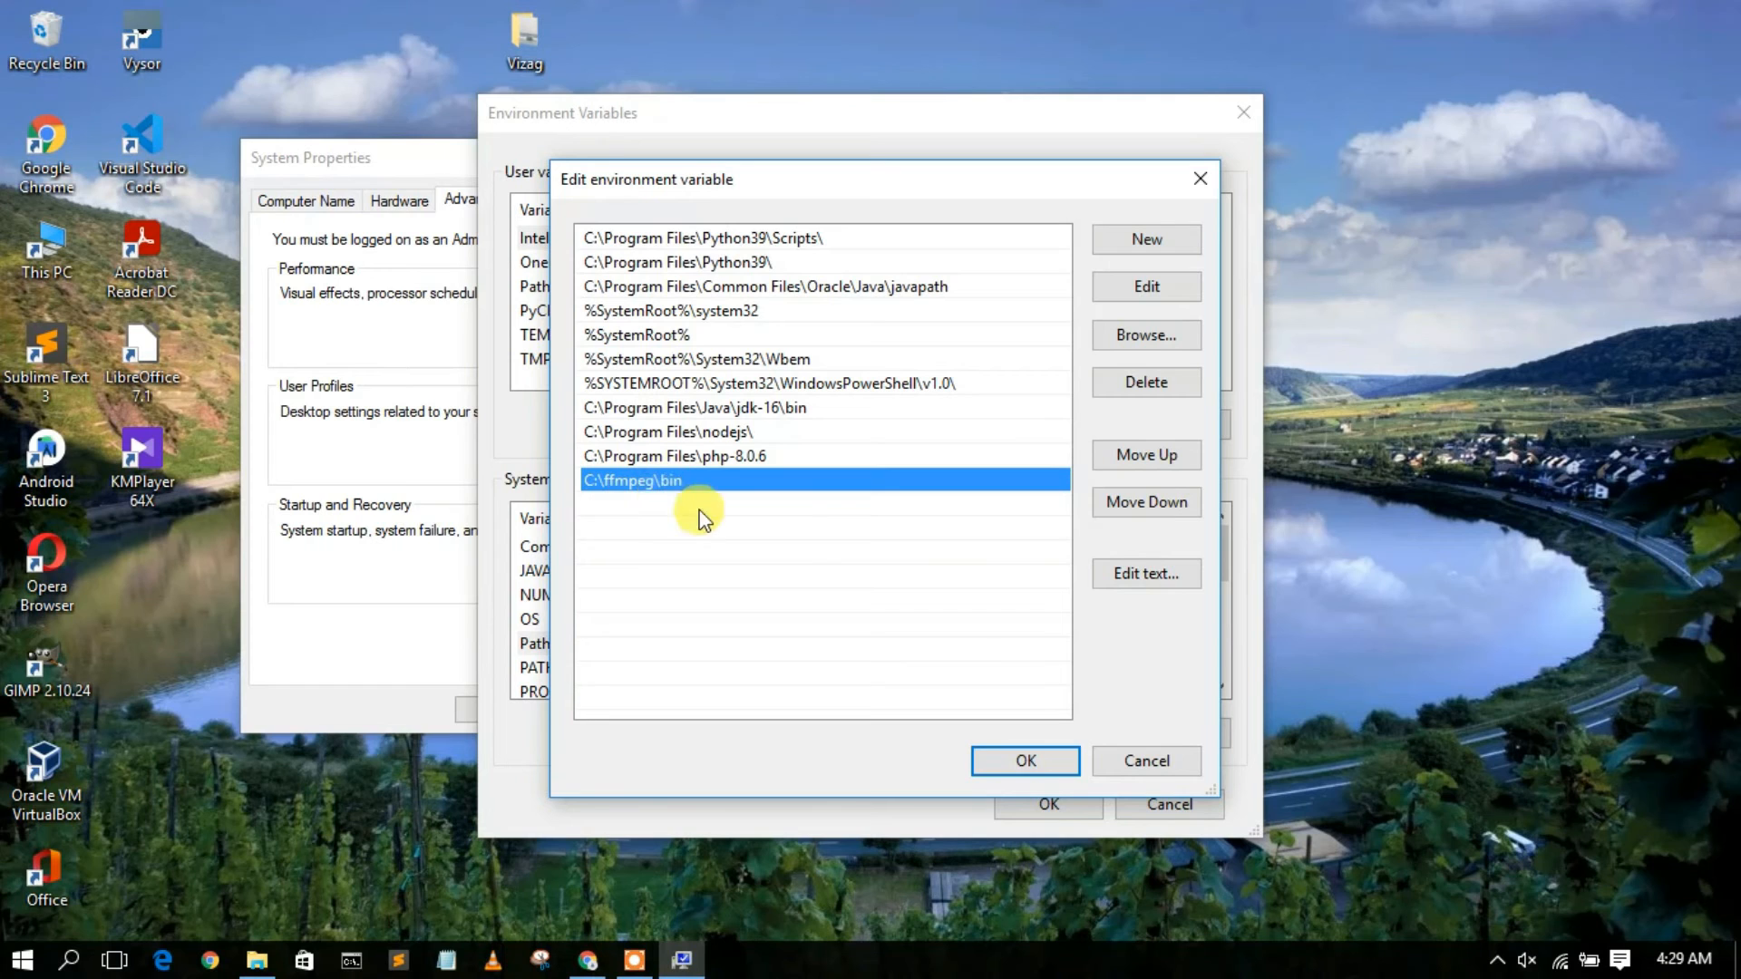
click(1033, 760)
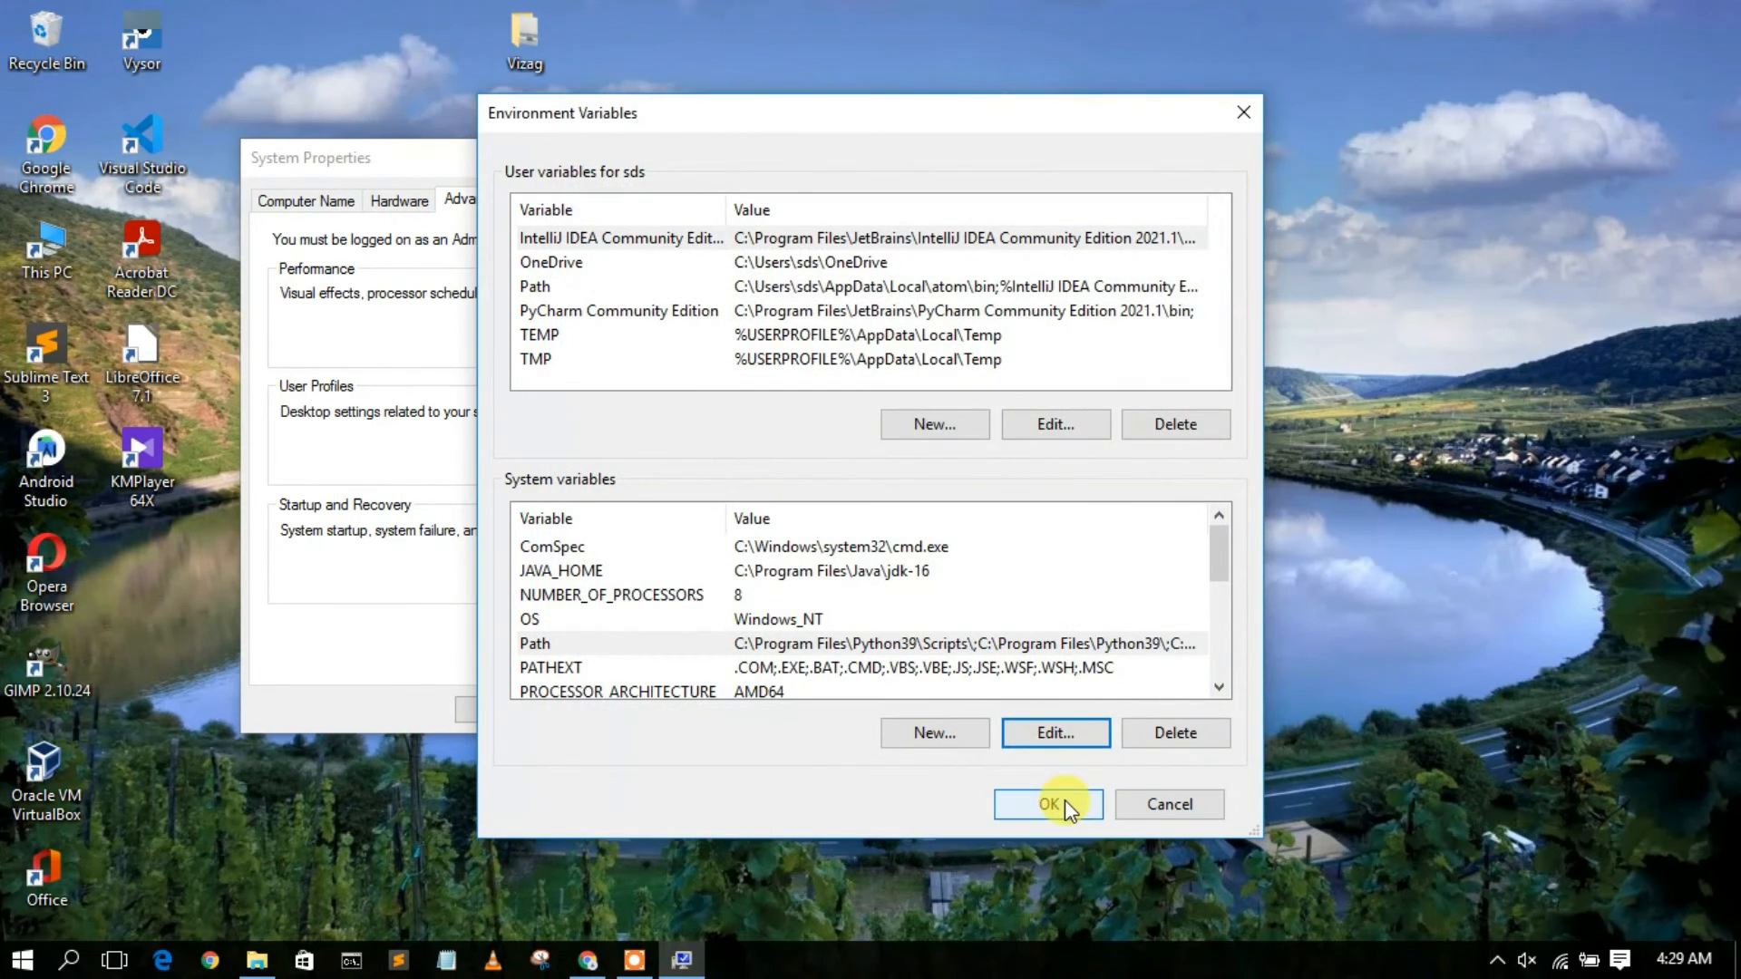
click(1065, 799)
click(498, 708)
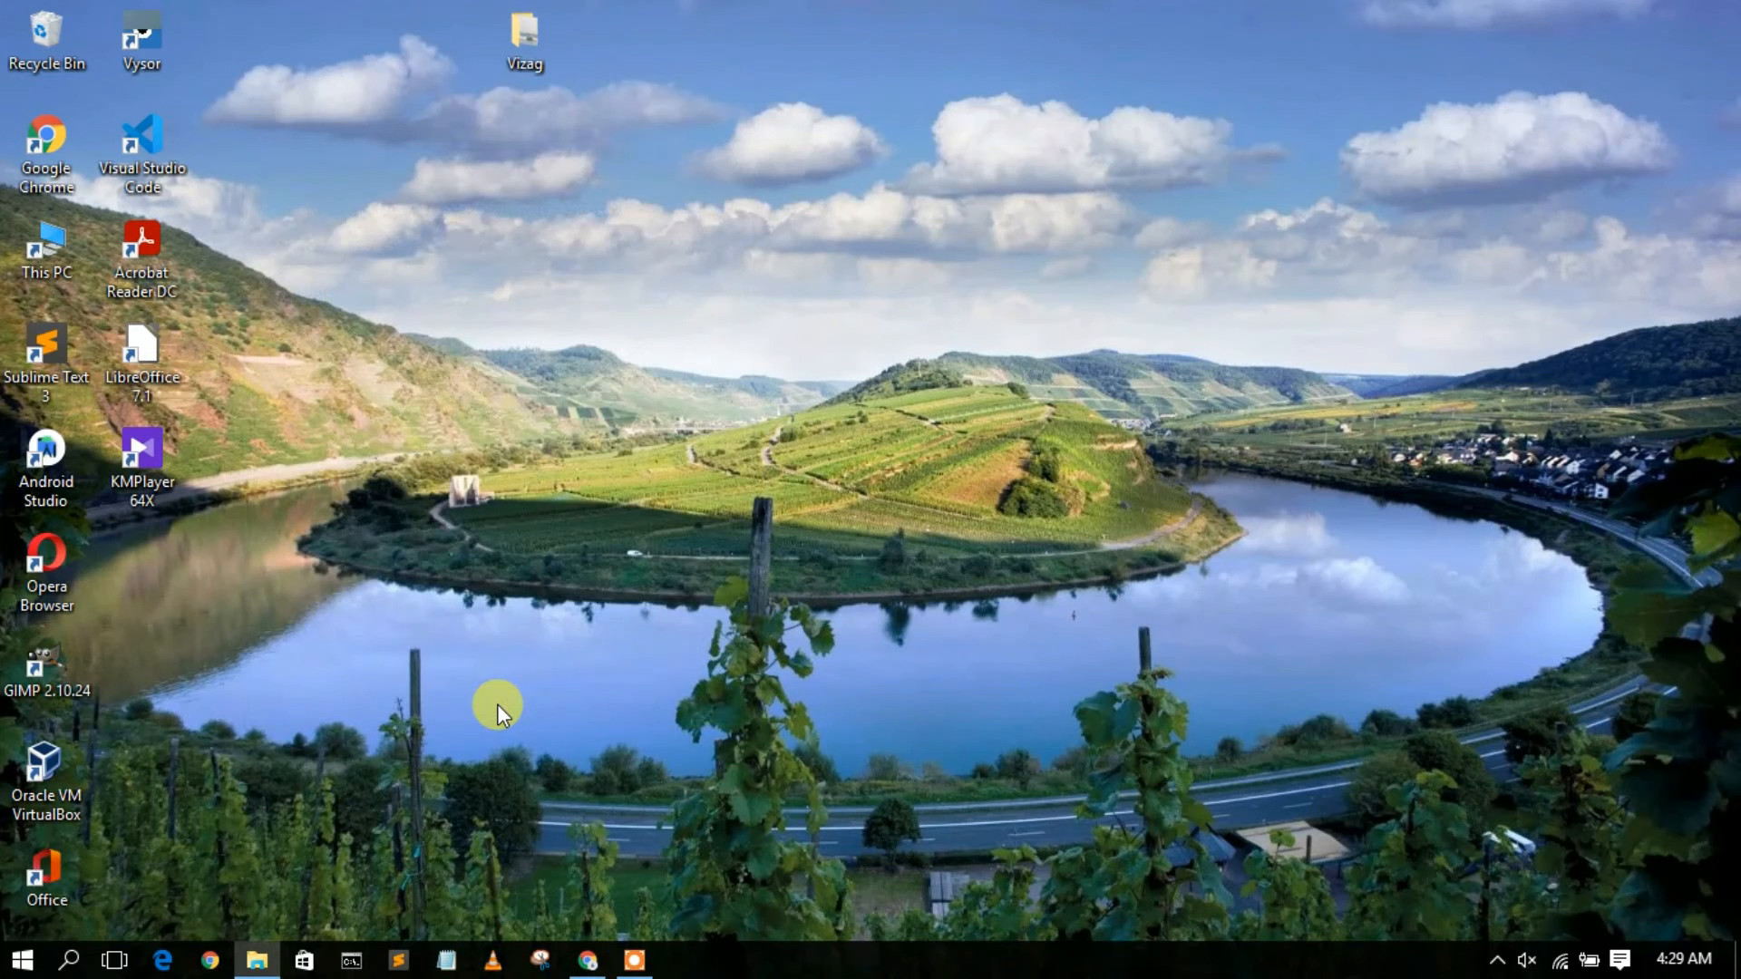
Switch to Command Prompt and run ffmpeg -version to check the installation.
click(352, 960)
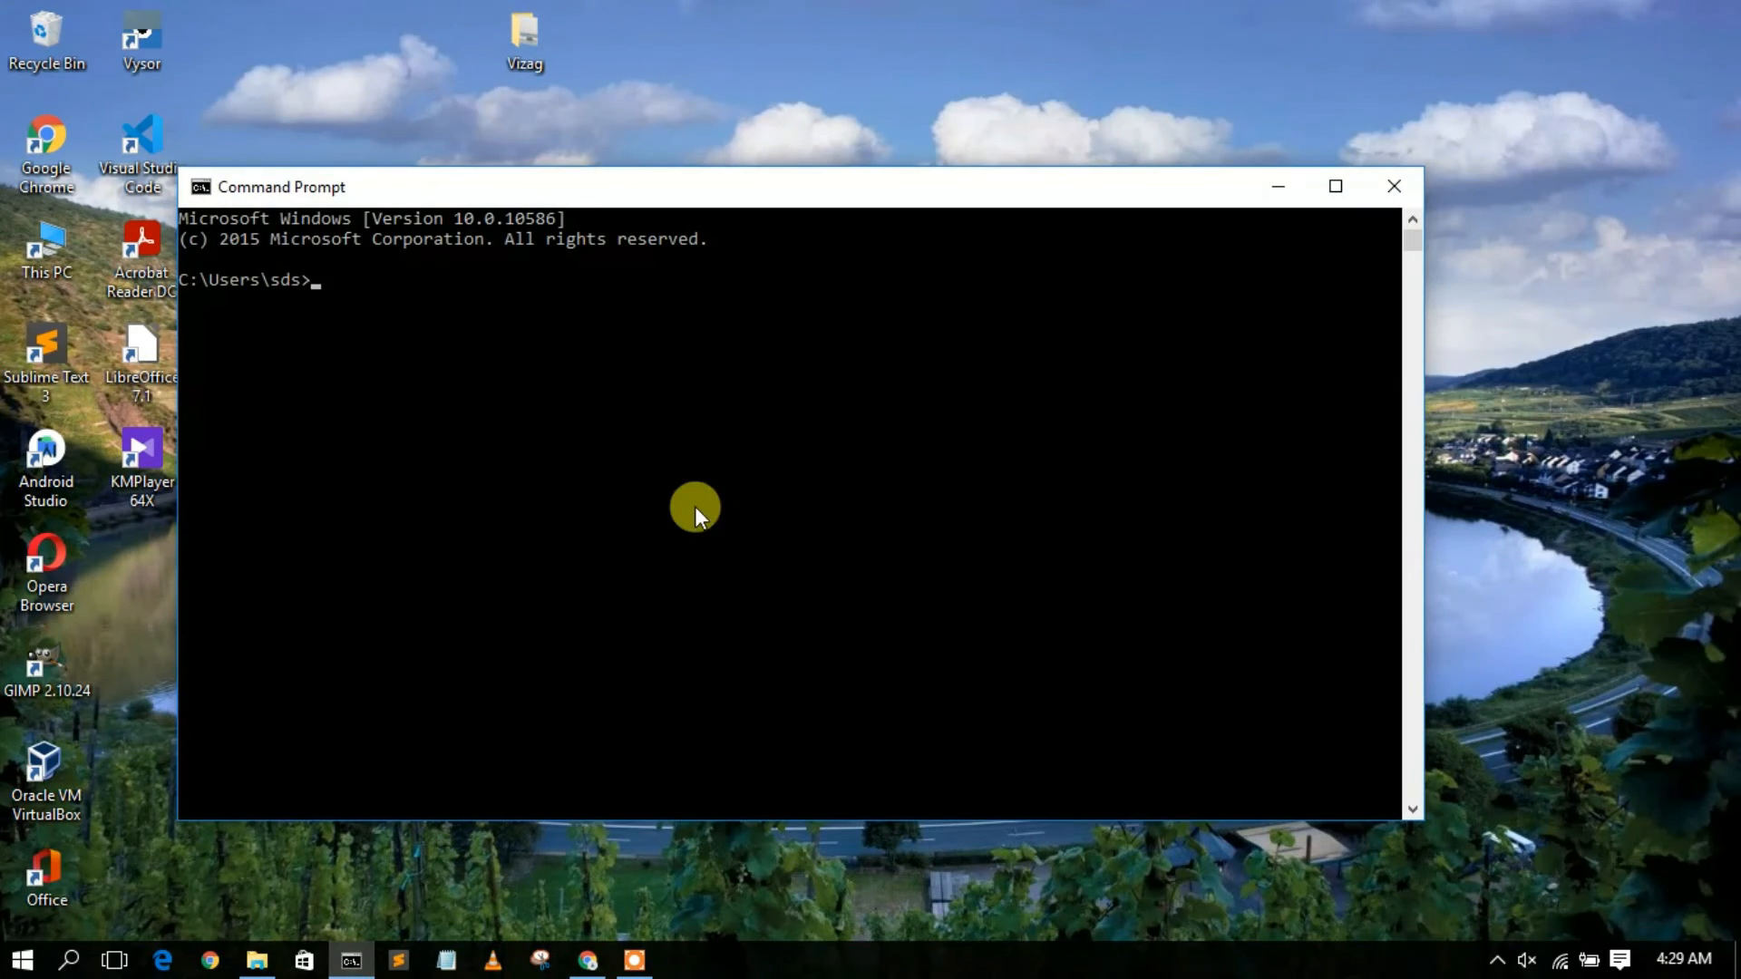
text(ffmpeg -version)
key(Return)
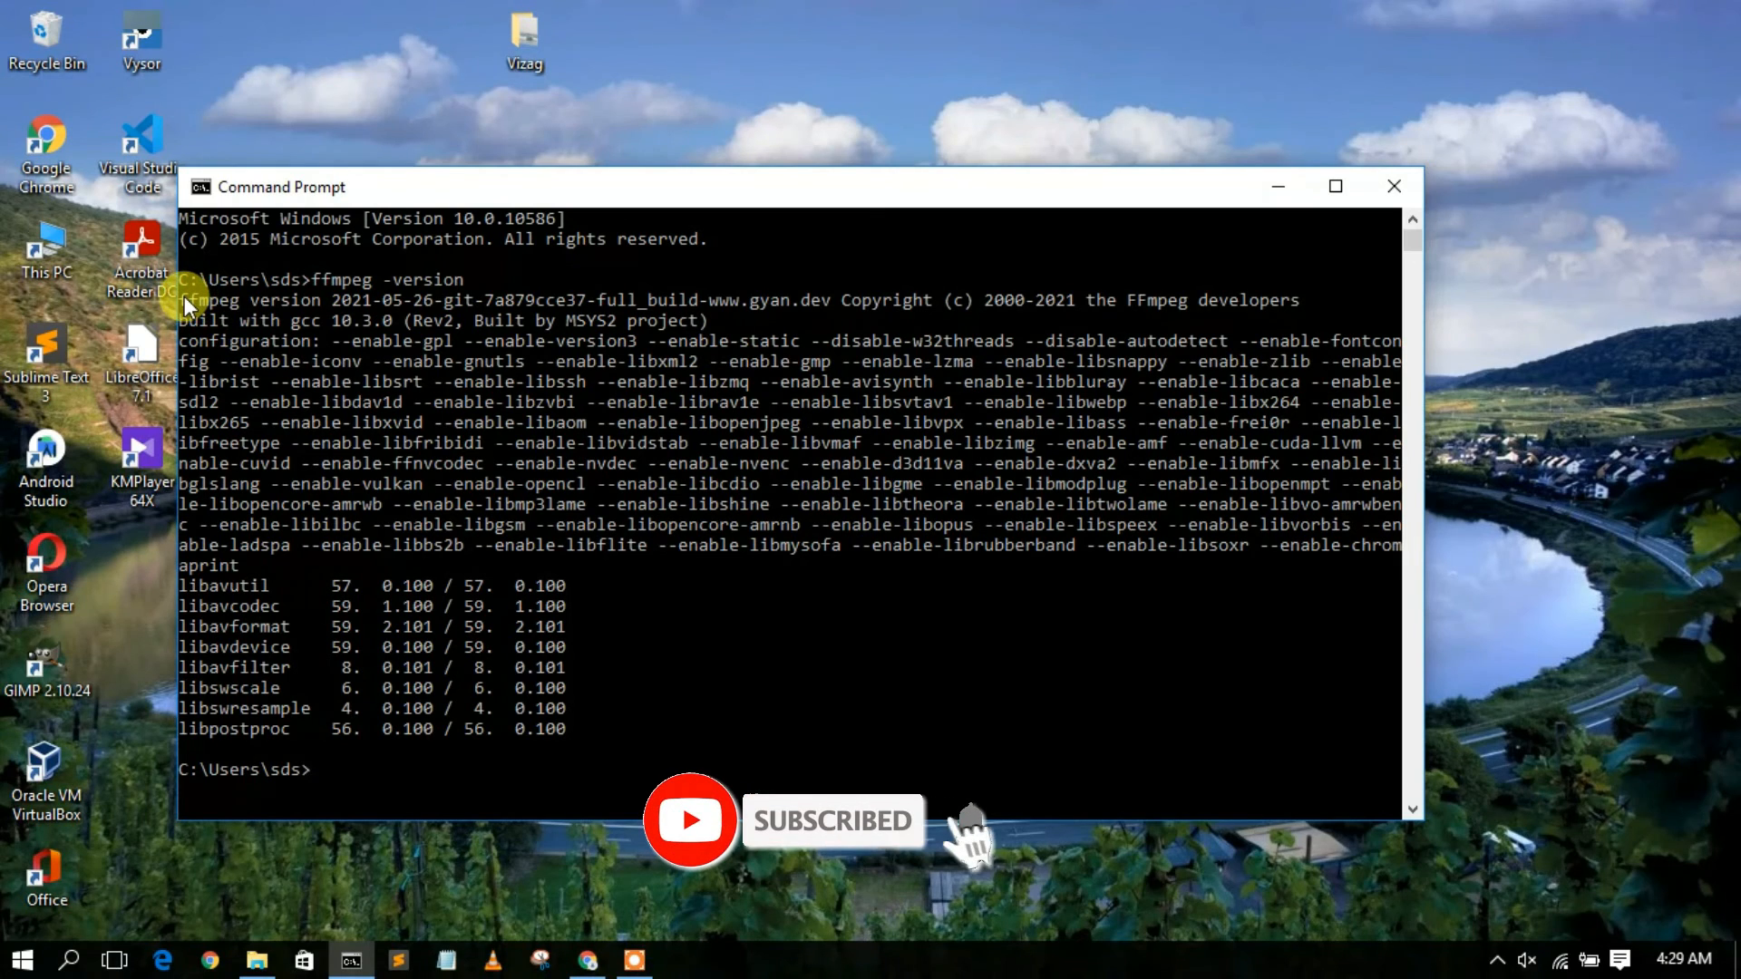
Highlight the FFmpeg version line in the command output to examine the installed build.
drag(185, 305, 437, 313)
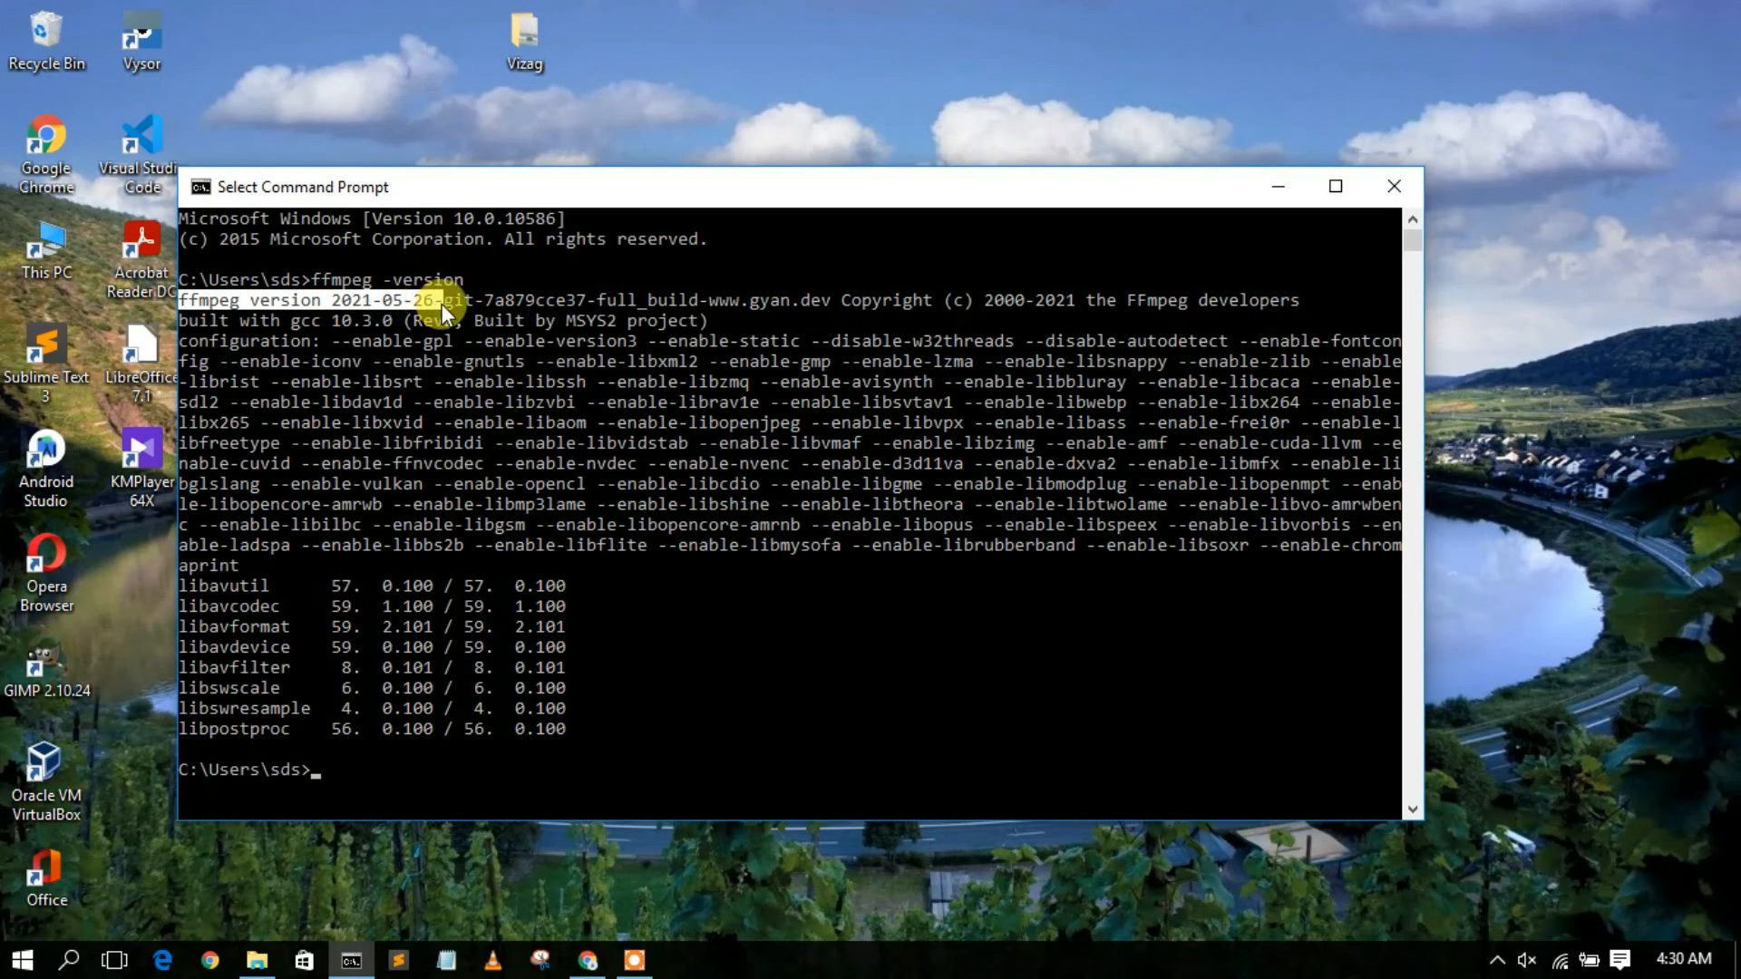
drag(447, 305, 480, 311)
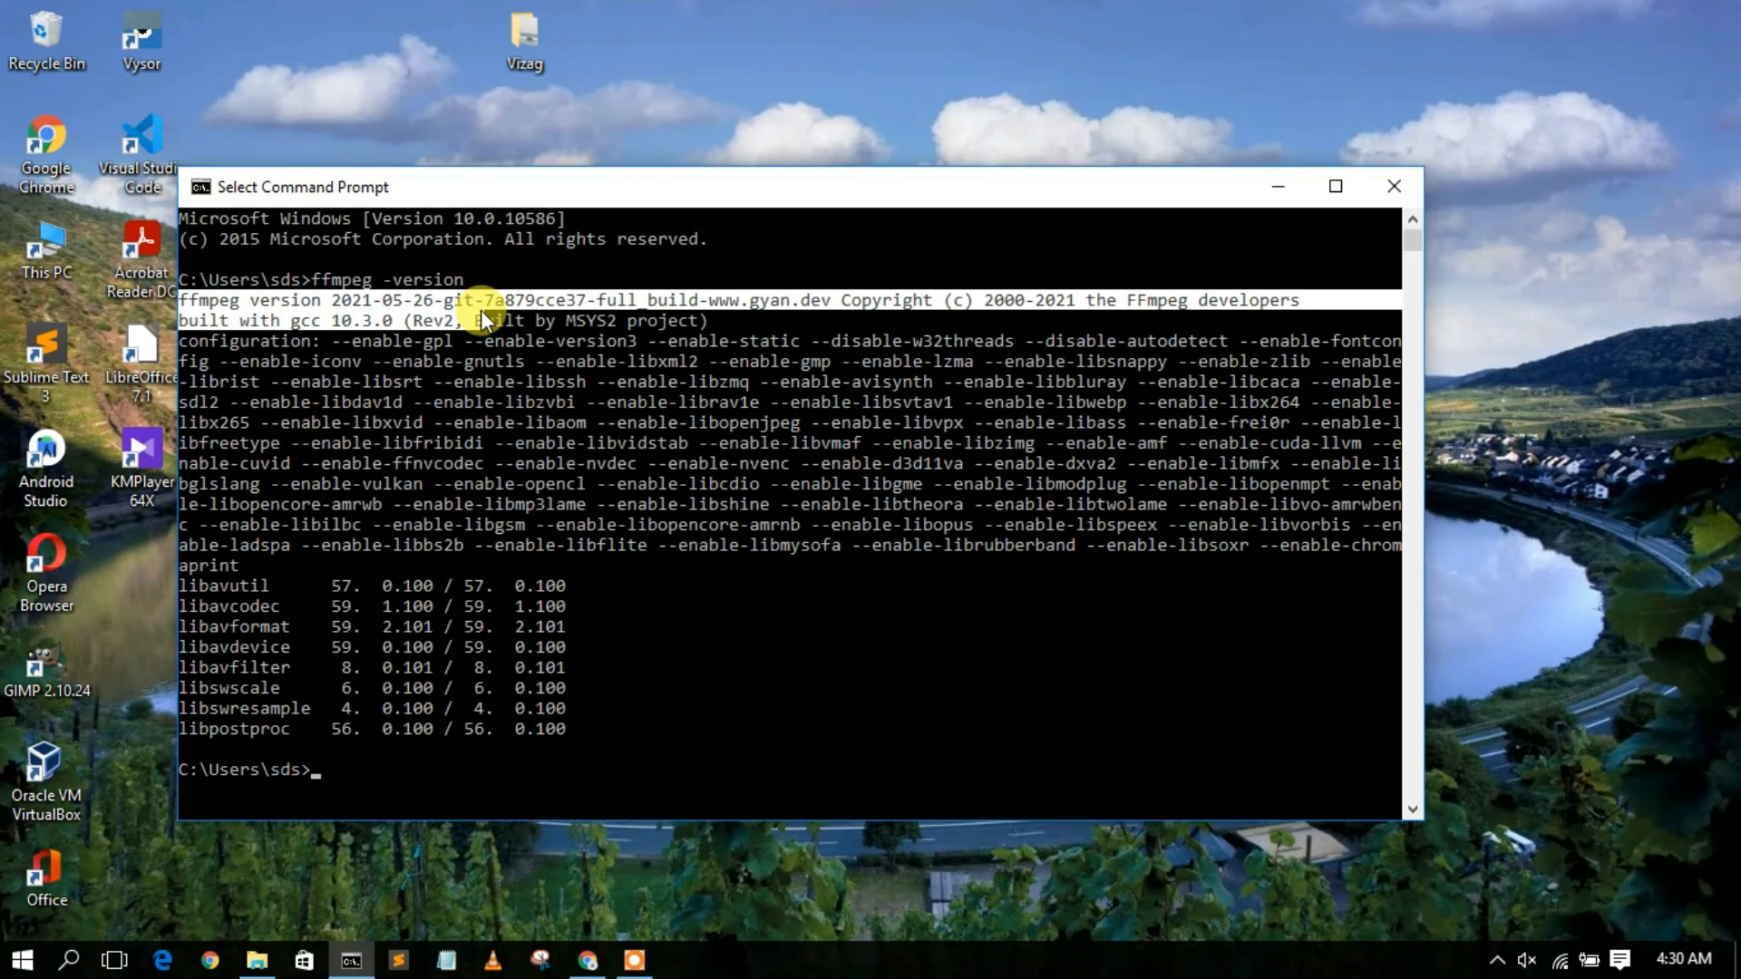
right_click(480, 310)
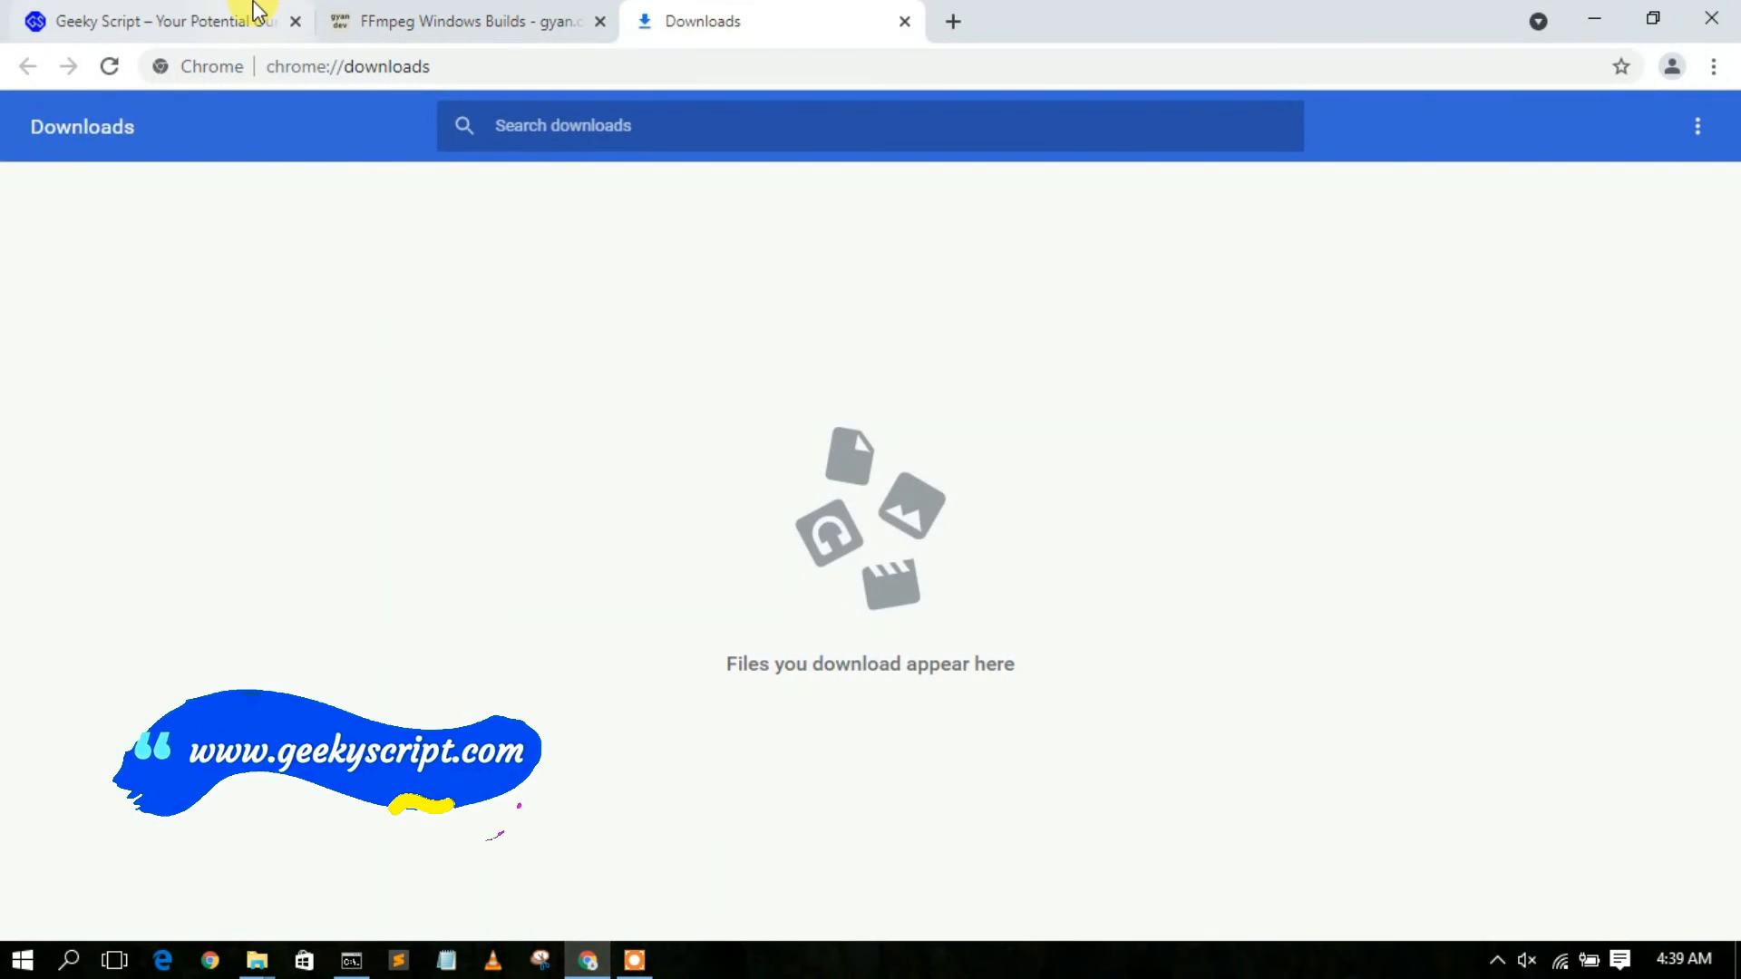
Switch to the Chrome browser and look through the Geeky Script home page down to the Popular Blogs section.
click(257, 13)
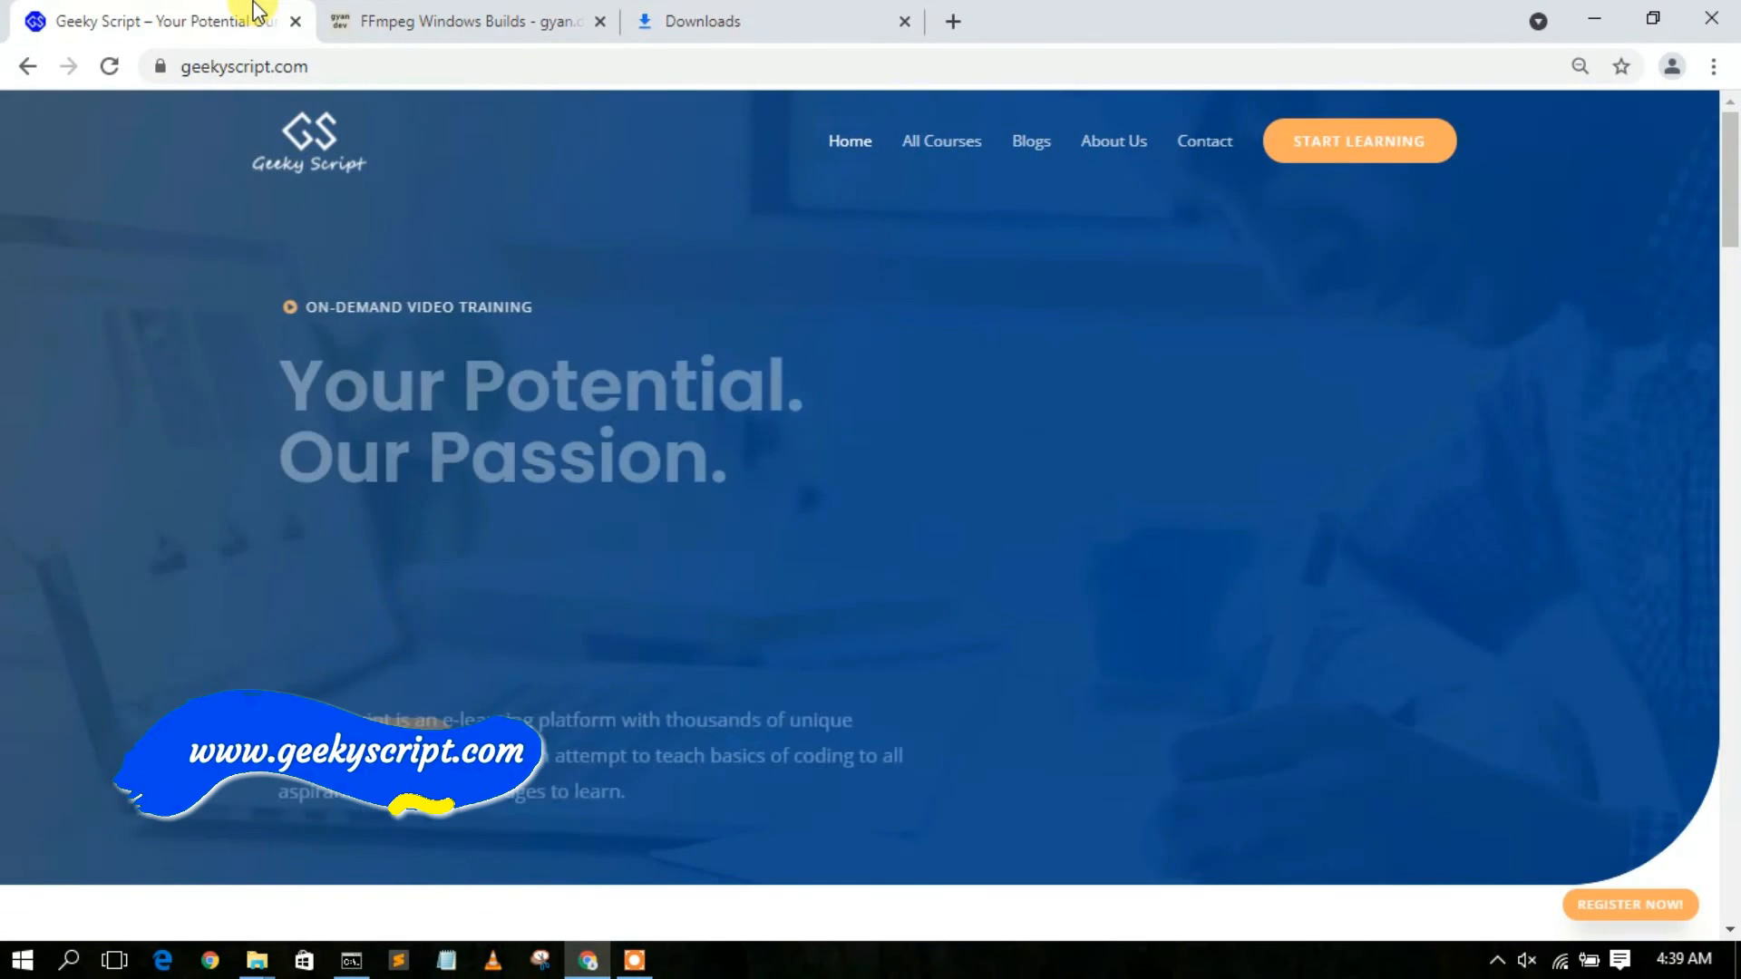
drag(1730, 177, 1732, 444)
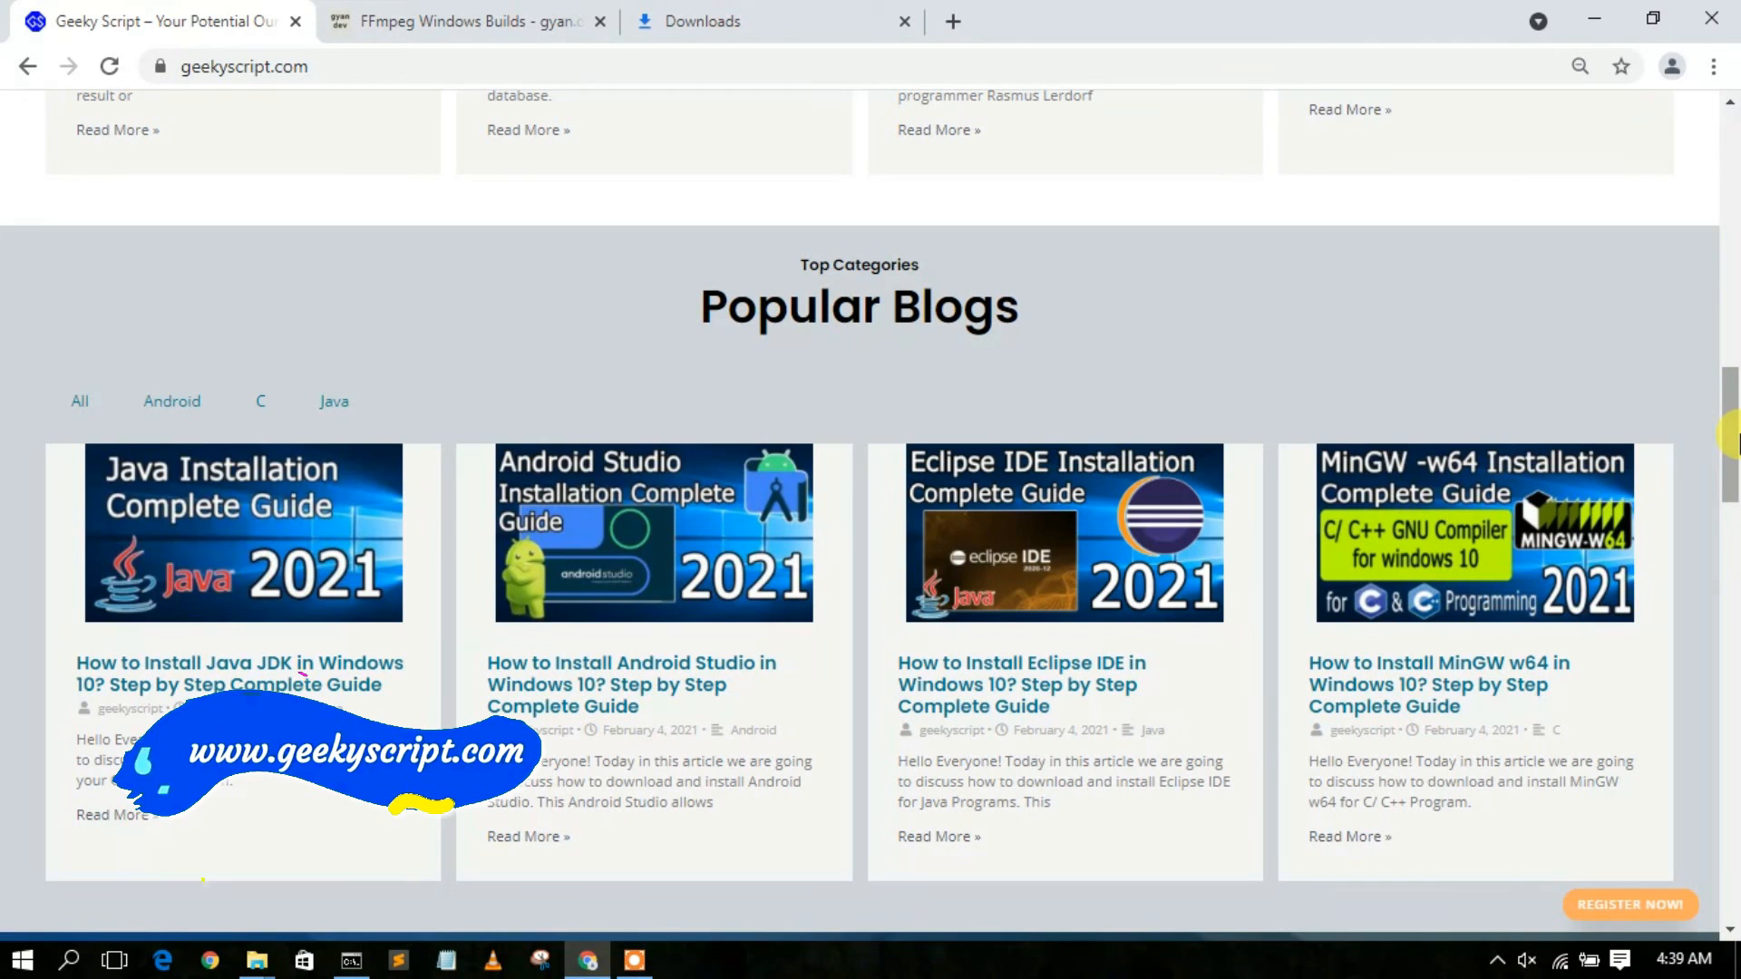